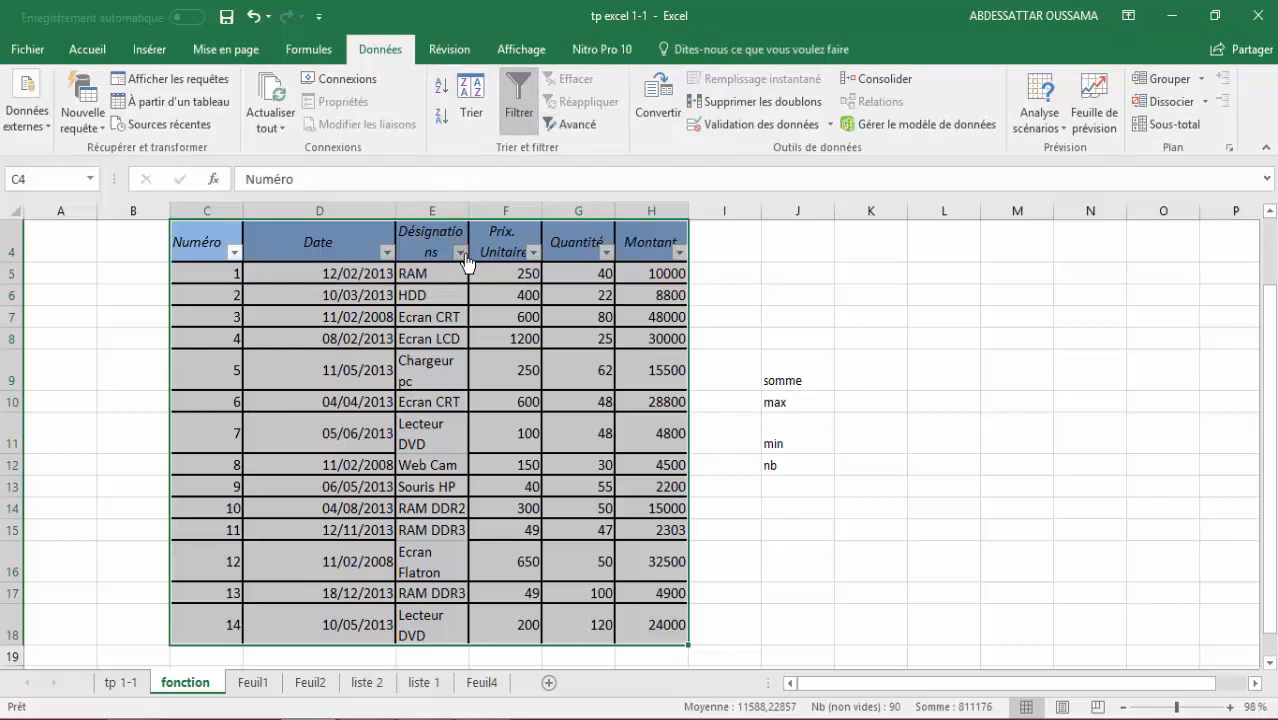
Filter the Désignations column to rows equal to "RAM" and clear the filter.
left_click(461, 250)
mouse_move(507, 399)
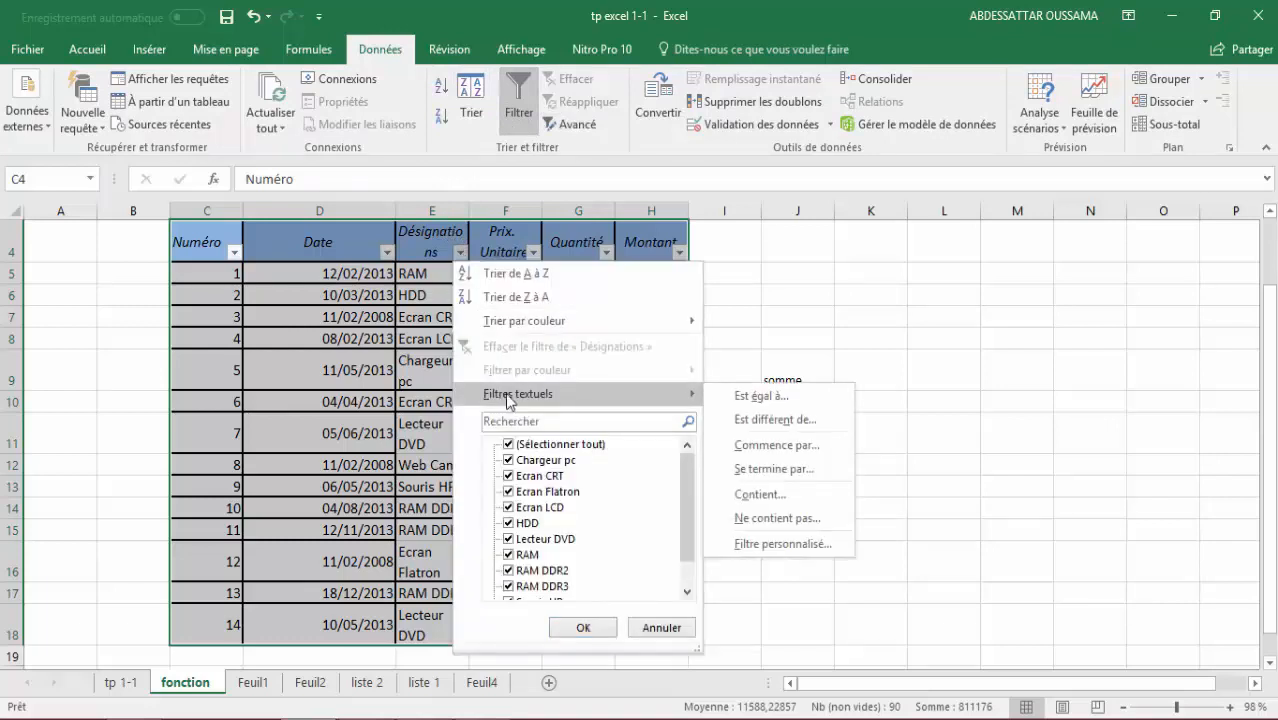
left_click(782, 393)
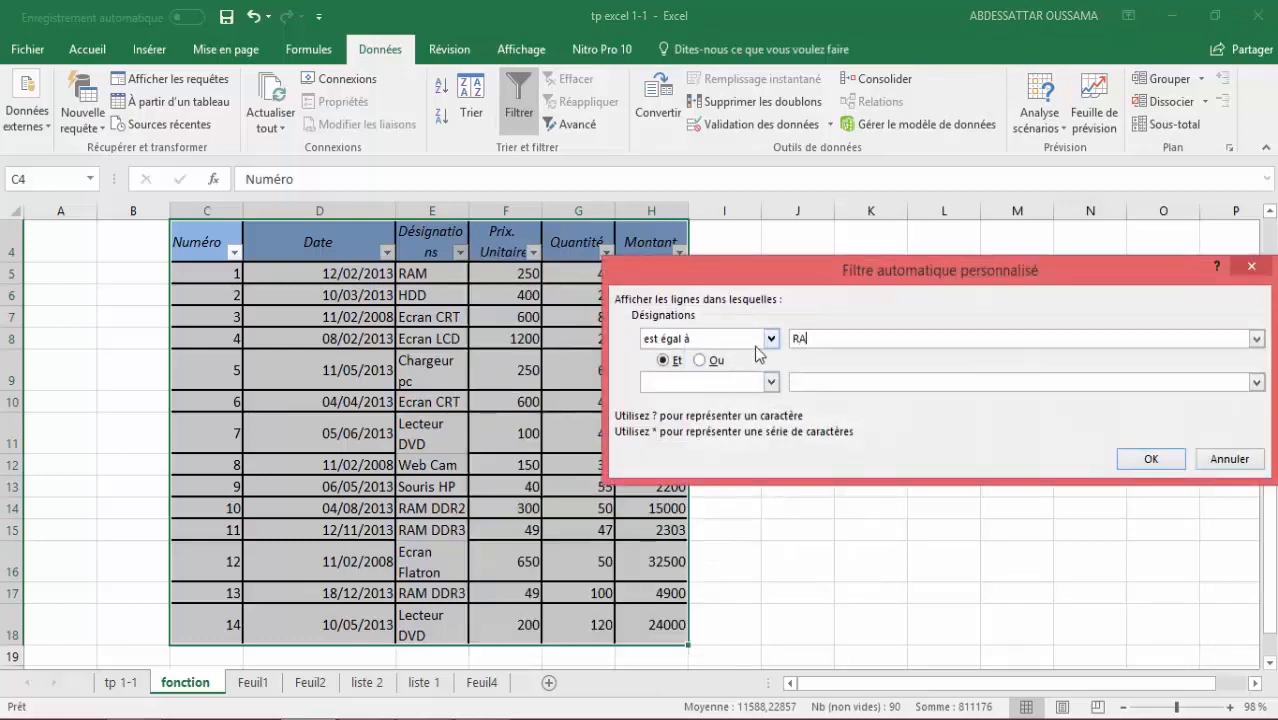
left_click(1140, 463)
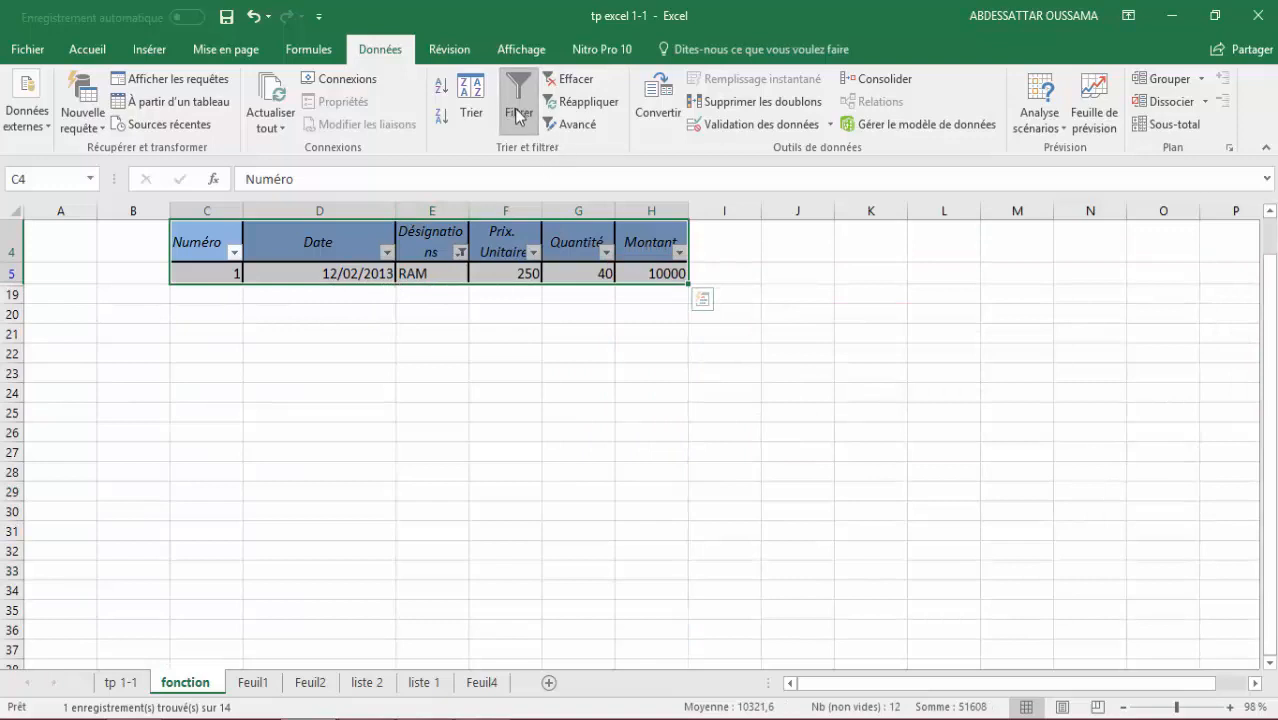
left_click(570, 79)
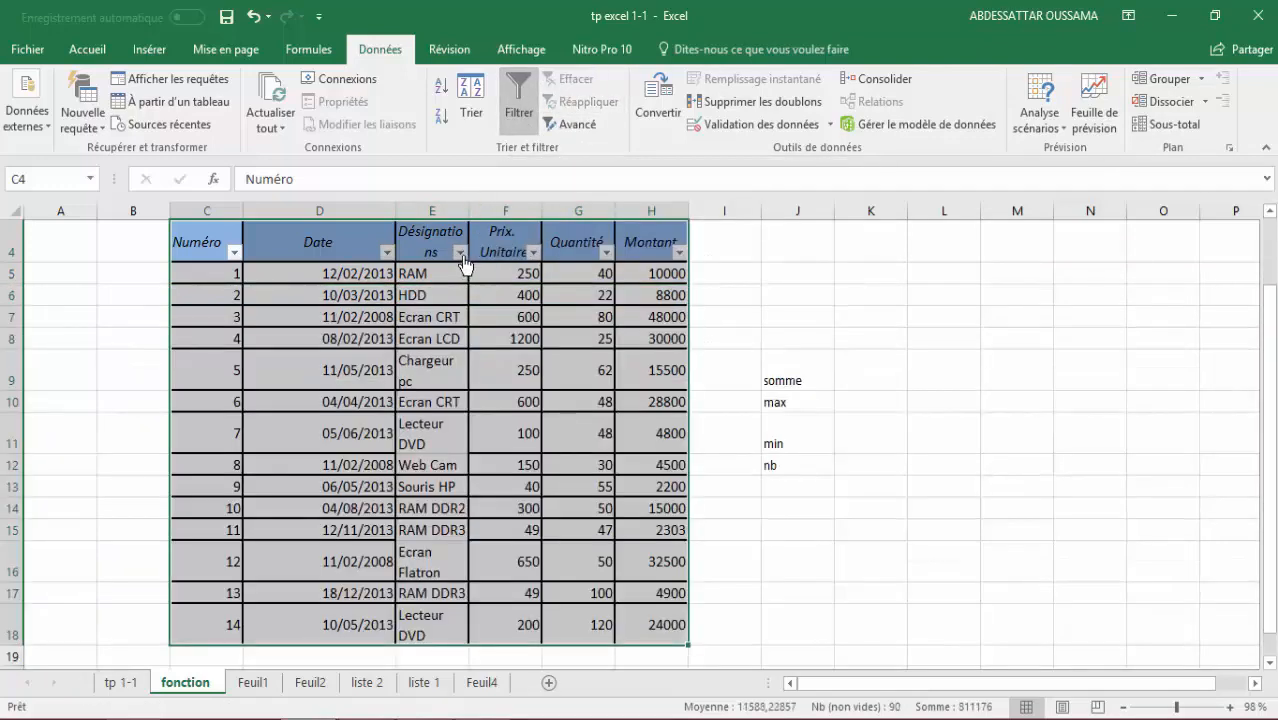
Filter the Désignations column to rows different from "ECRAN LCD" and clear the filter.
left_click(460, 253)
mouse_move(660, 393)
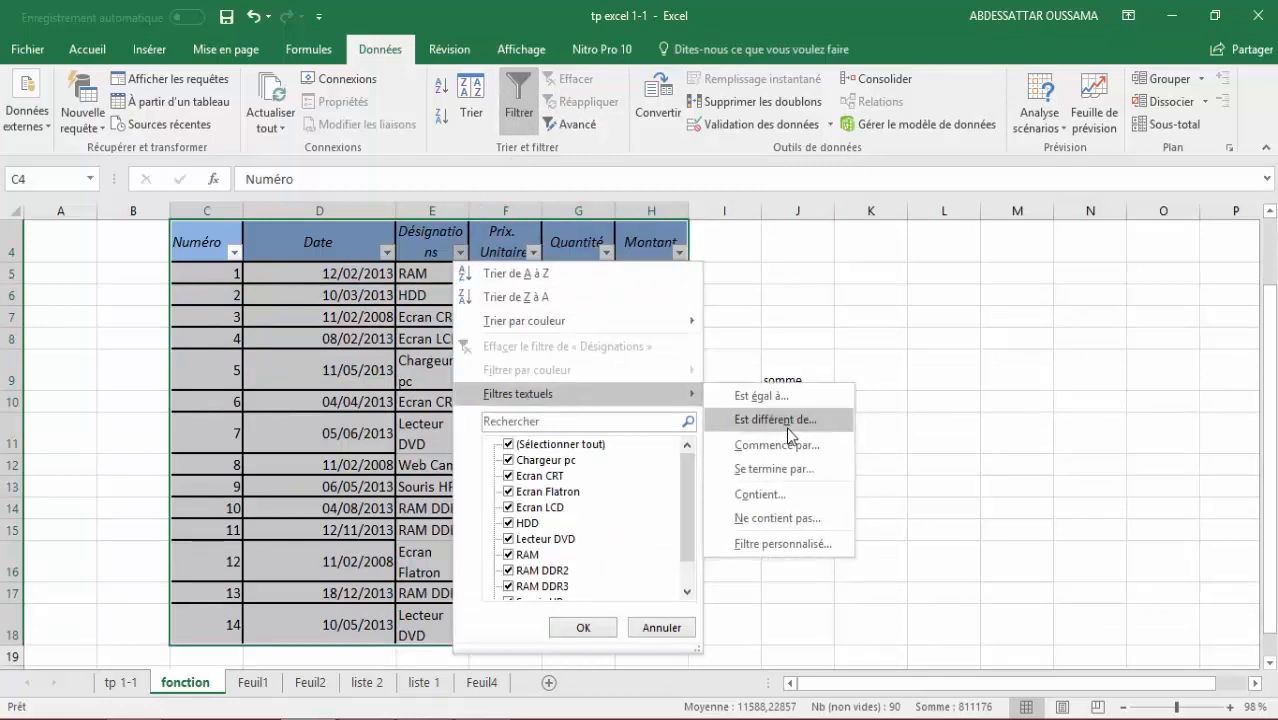
left_click(787, 427)
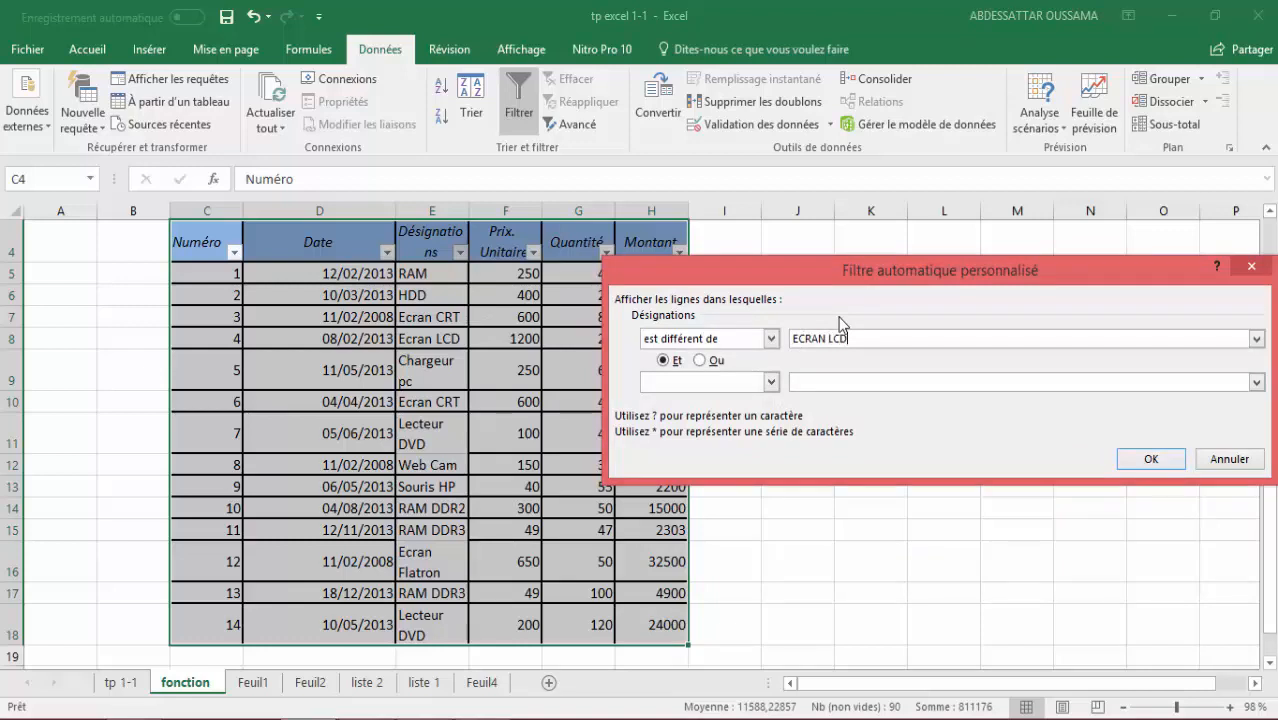
left_click(1151, 458)
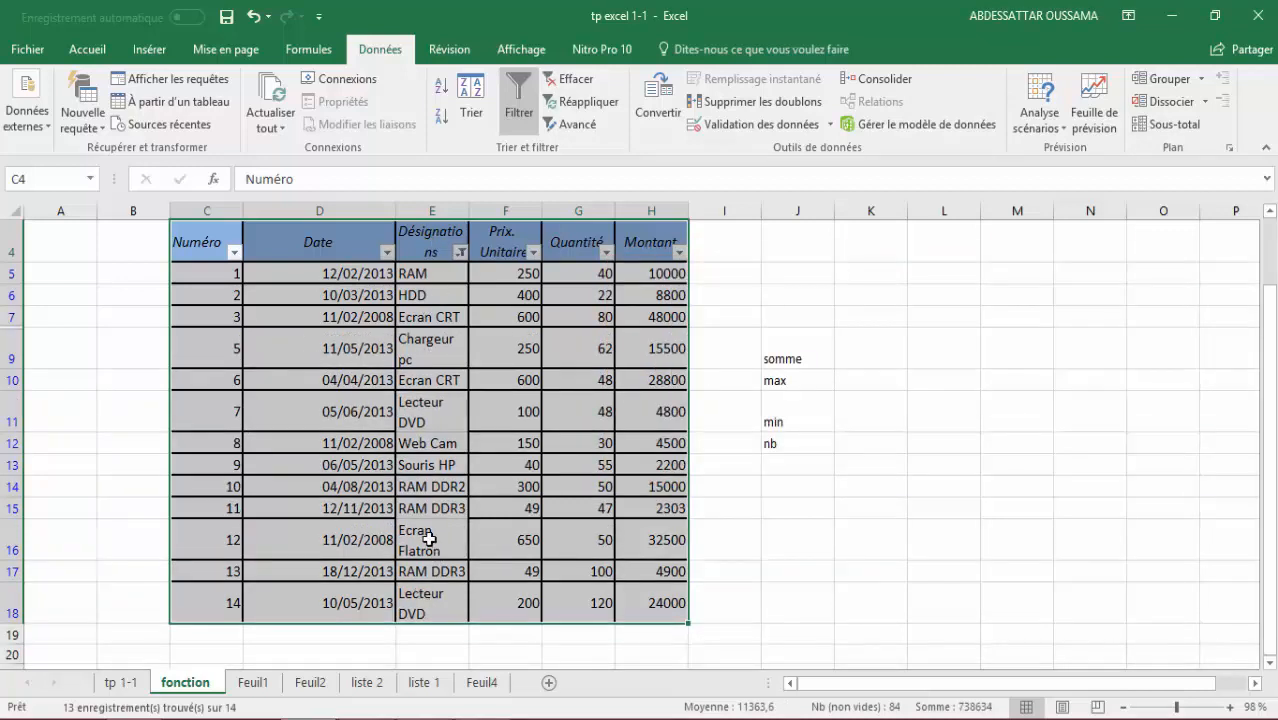
left_click(573, 84)
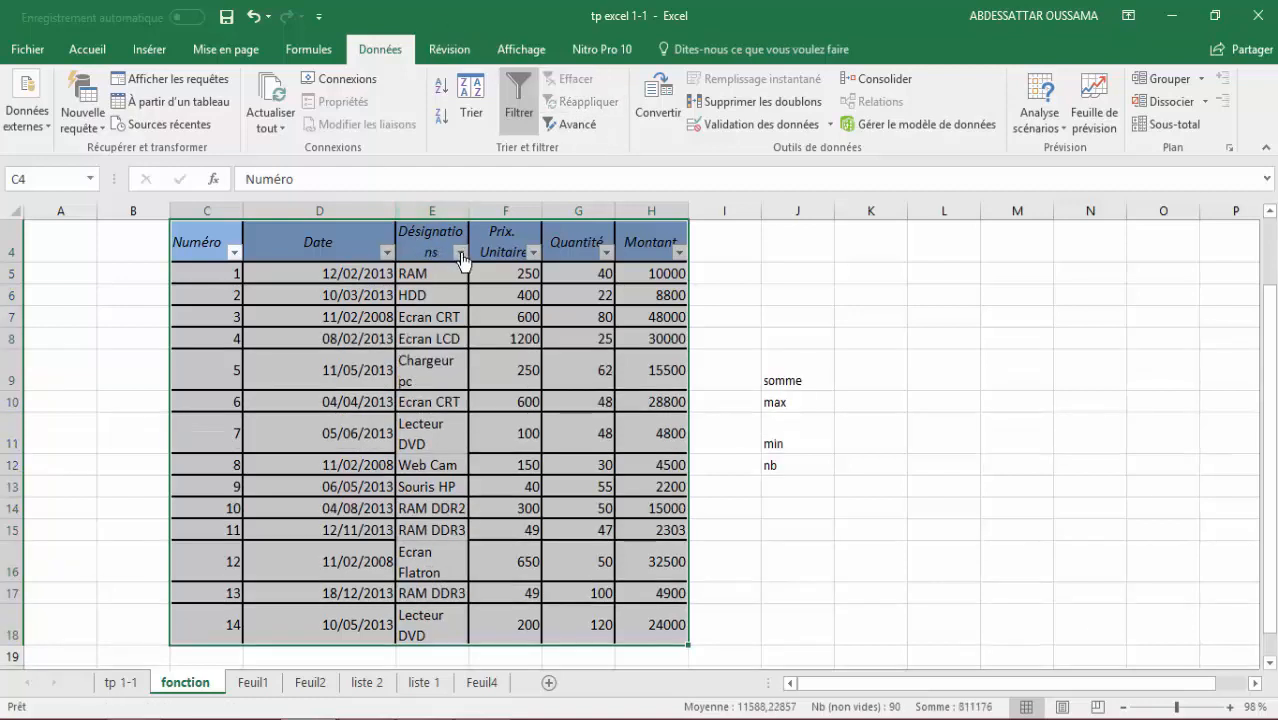
Filter the Désignations column to entries beginning with "E" and clear the filter.
left_click(461, 254)
mouse_move(618, 394)
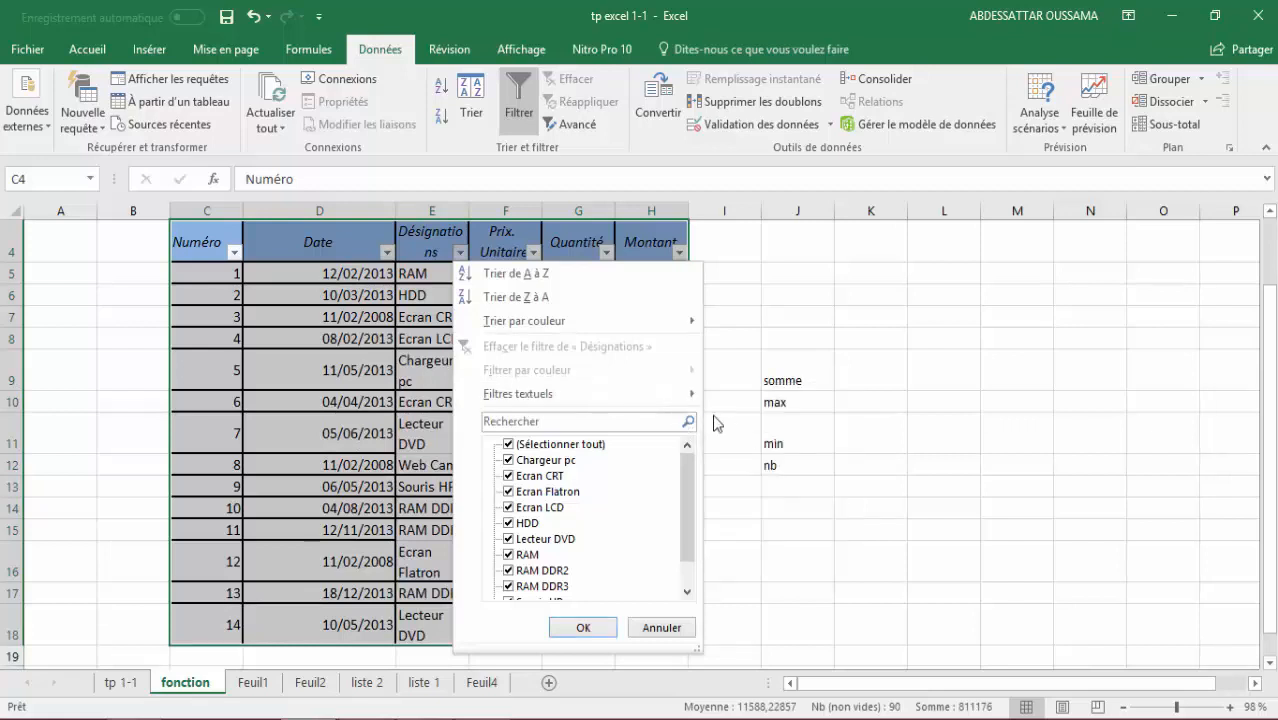
mouse_move(690, 394)
left_click(776, 445)
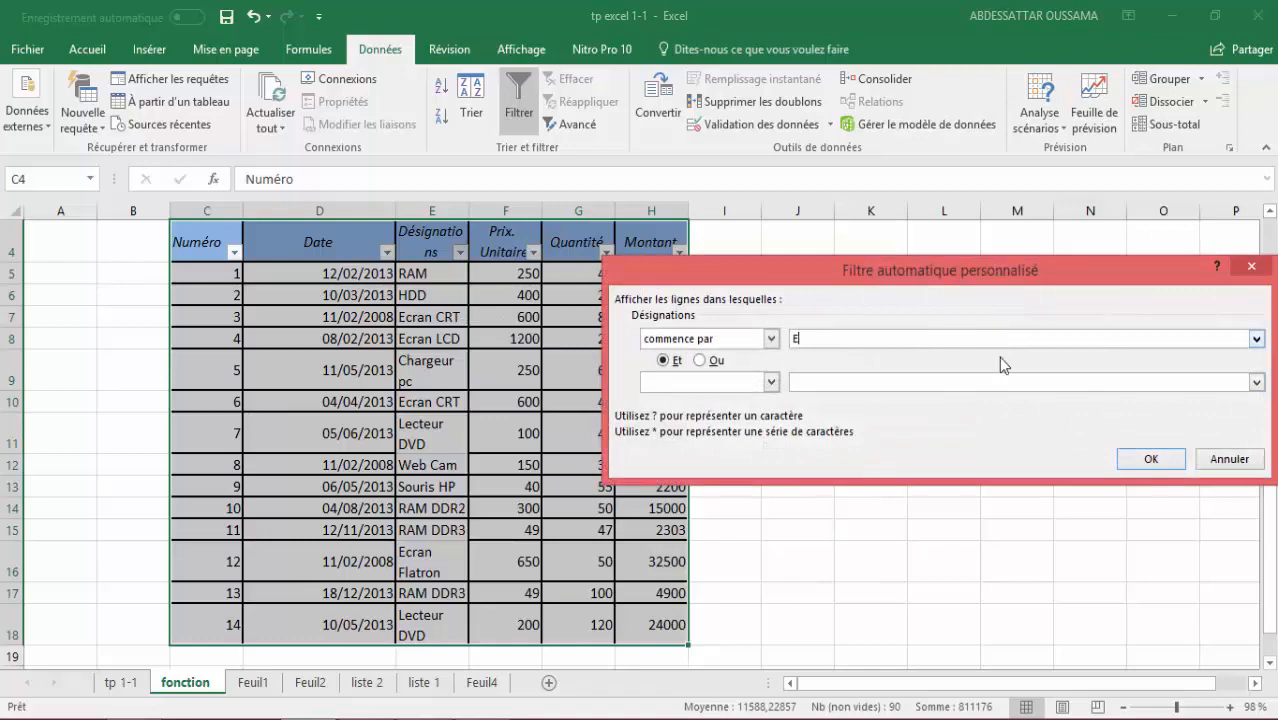
type("E")
left_click(1151, 458)
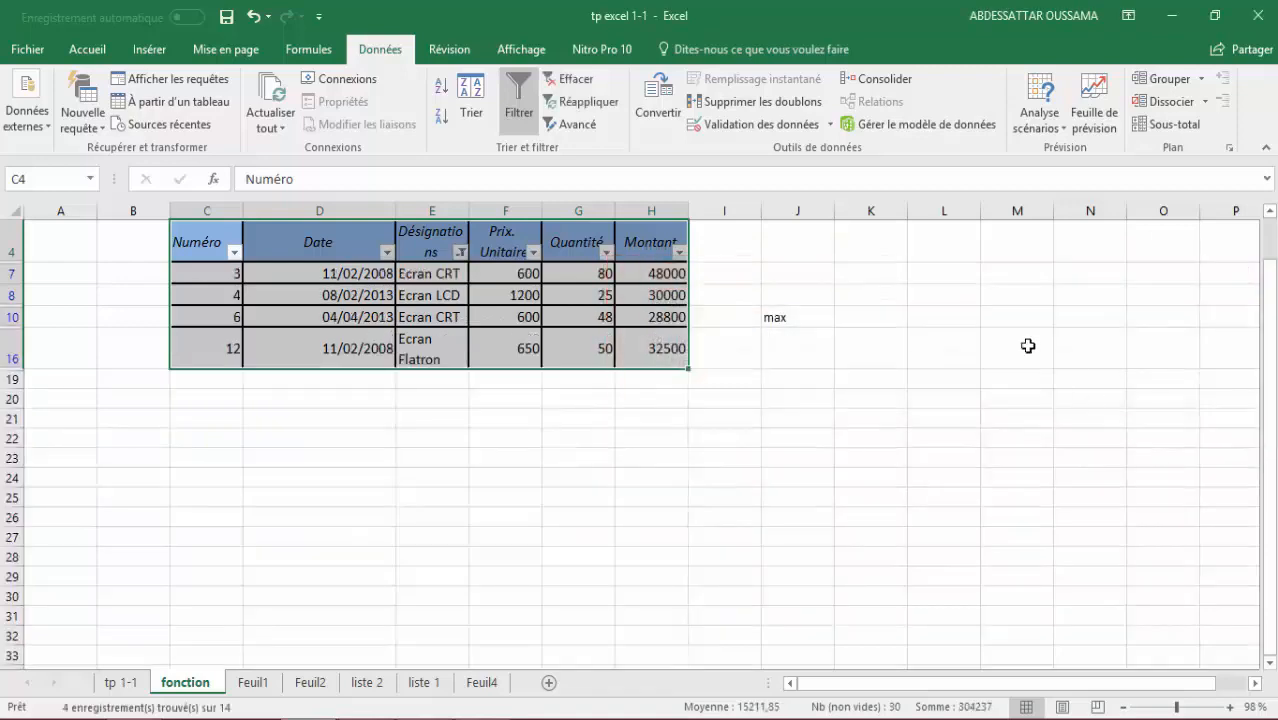
left_click(570, 82)
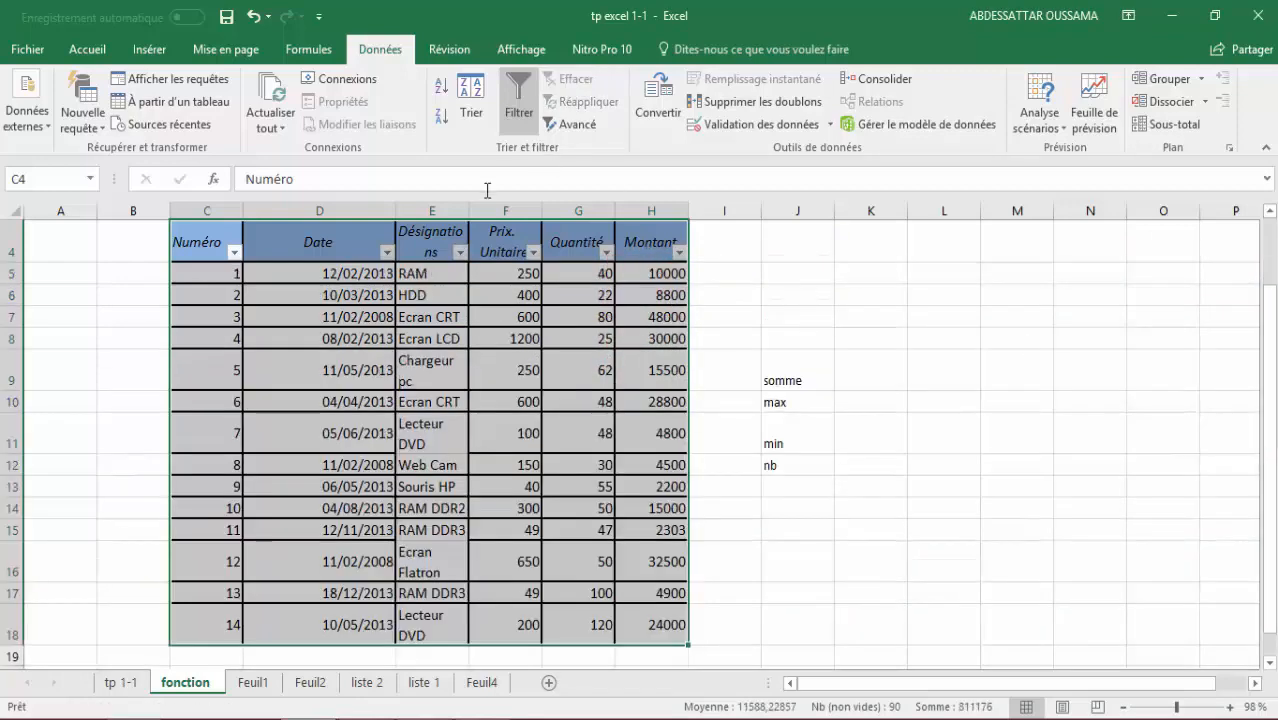
Filter the Désignations column to entries containing "l", and turn off the table's automatic filter after checking the matching cells.
left_click(460, 252)
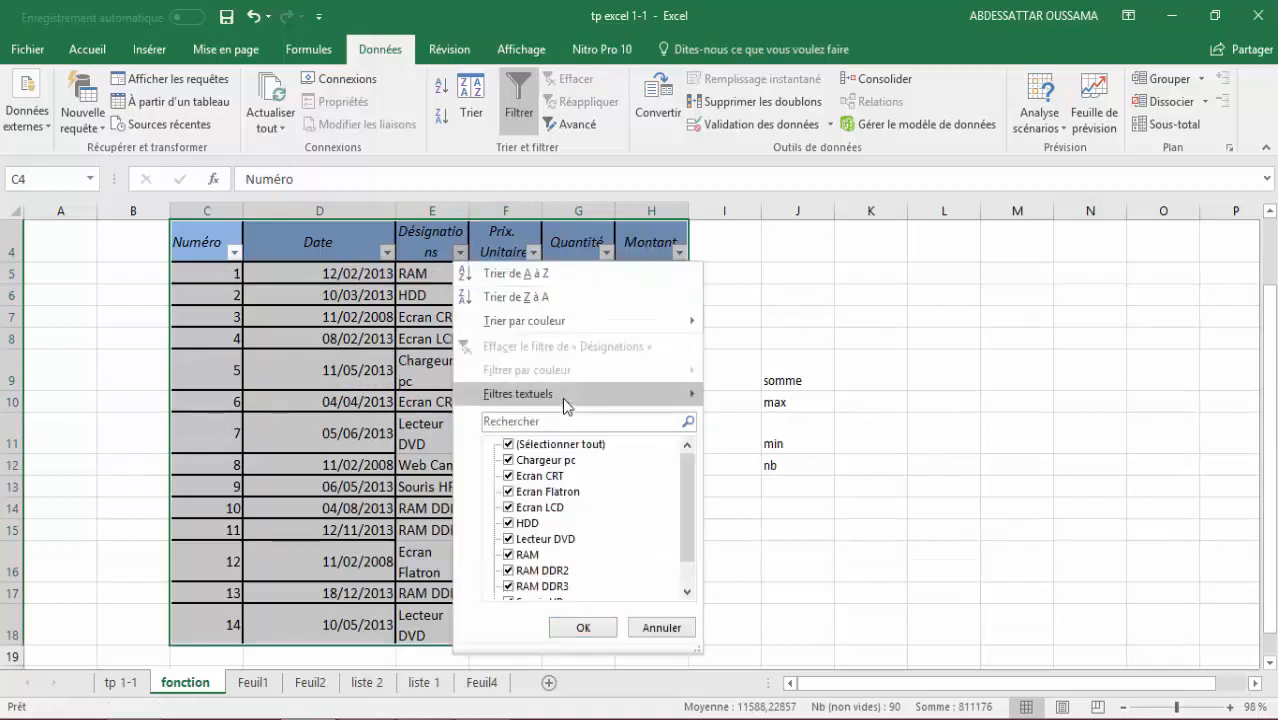
mouse_move(562, 395)
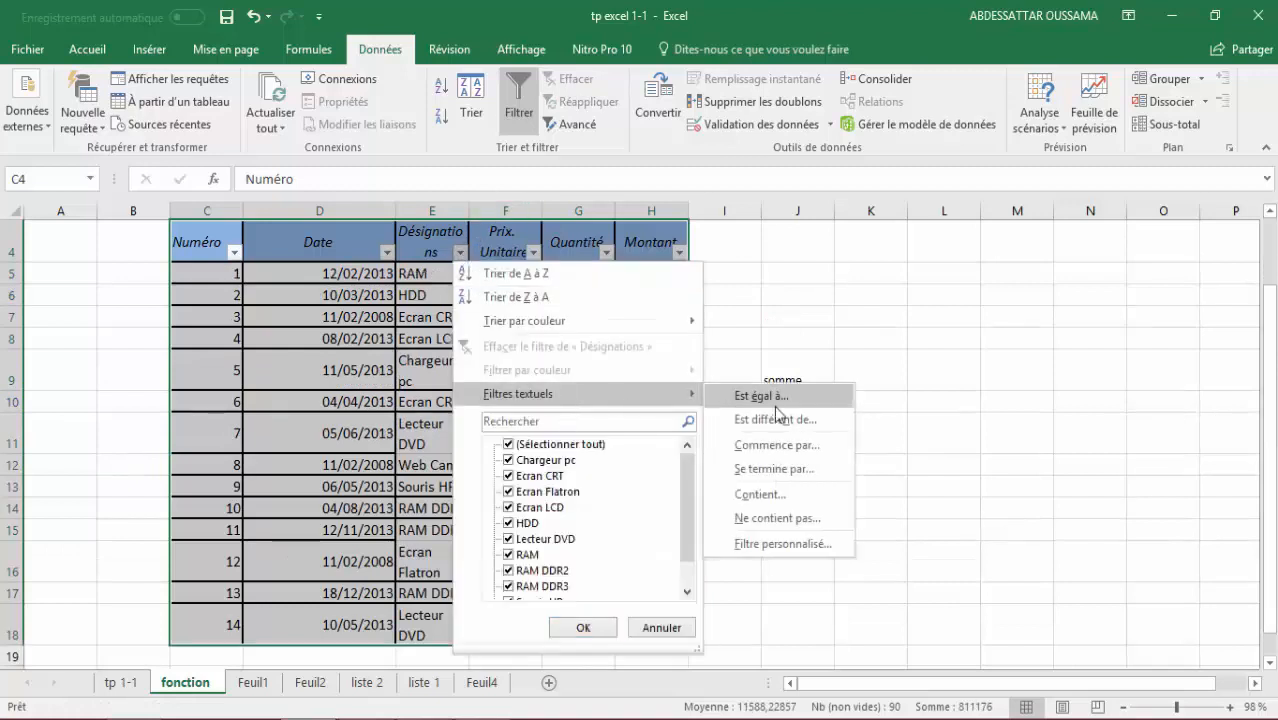
left_click(765, 496)
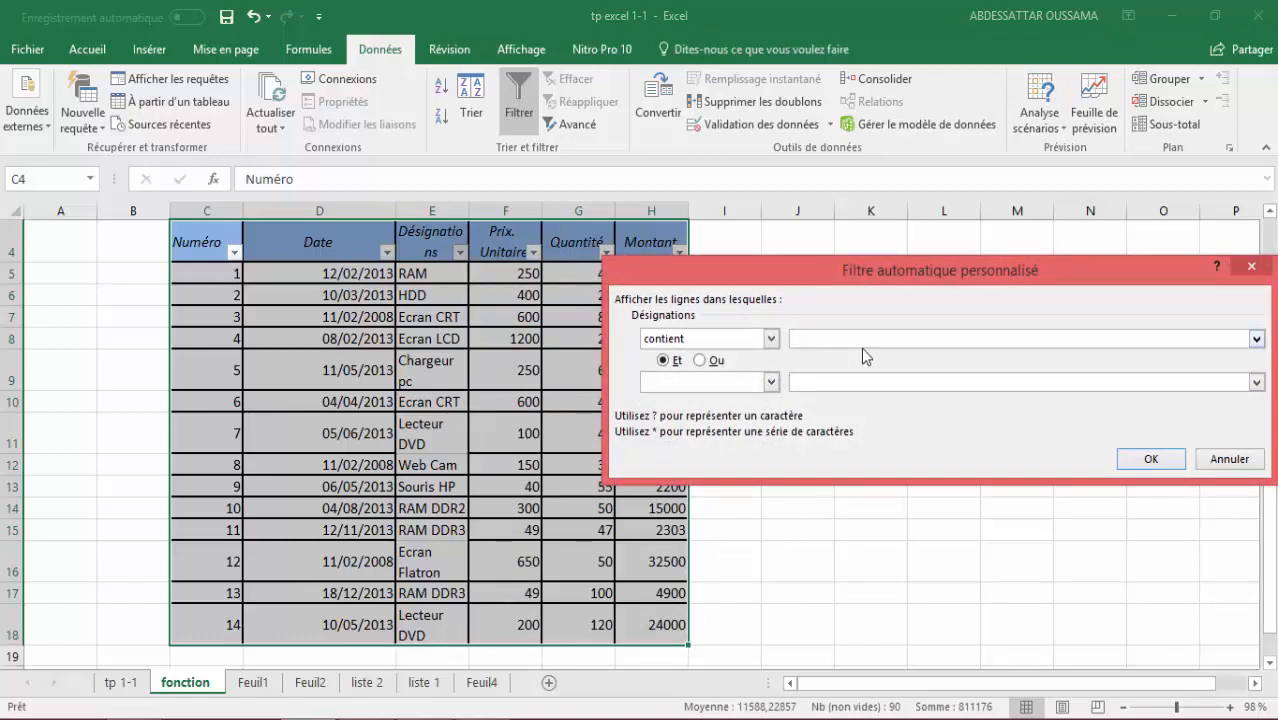
type("l")
left_click(1161, 466)
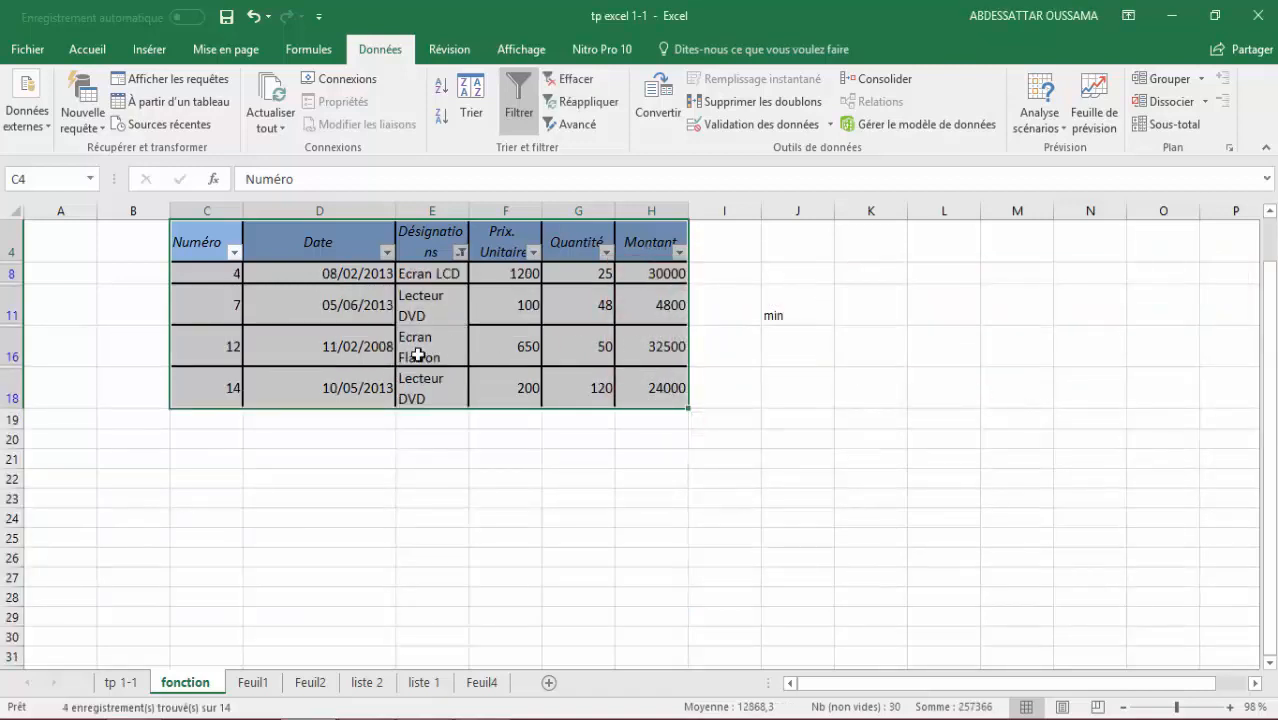
left_click(424, 272)
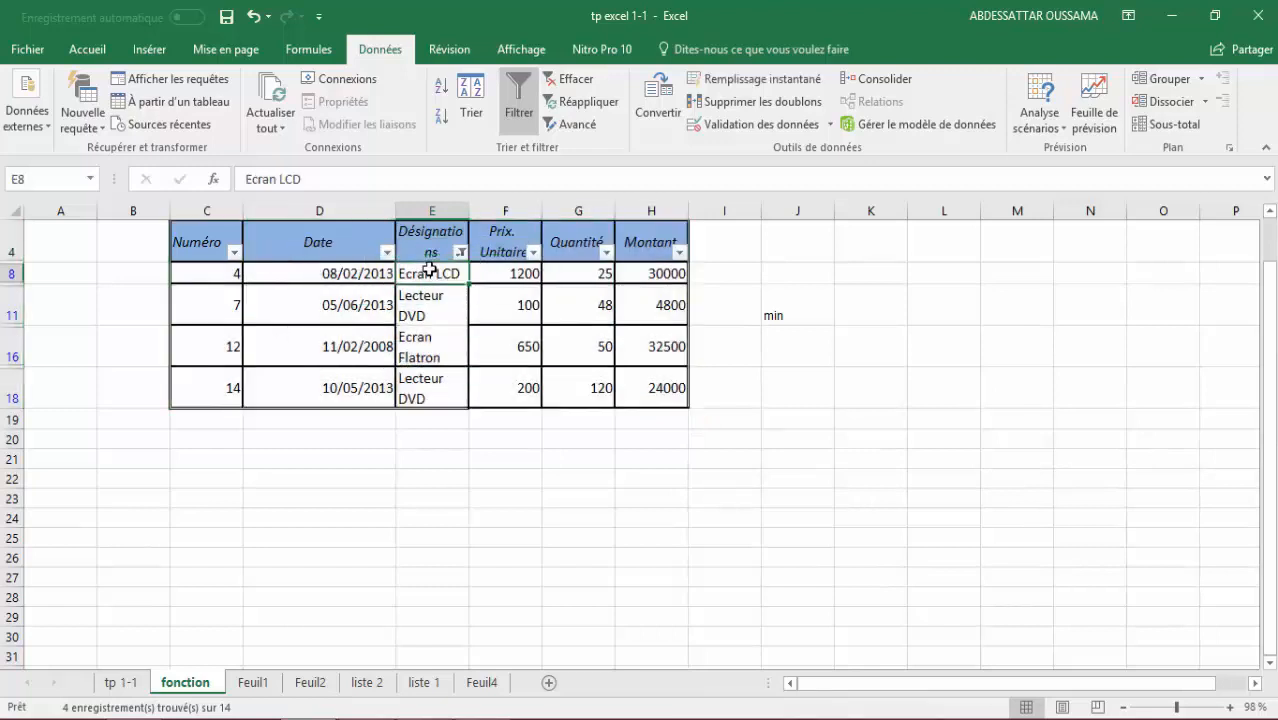
left_click(422, 300)
left_click(417, 341)
left_click(428, 379)
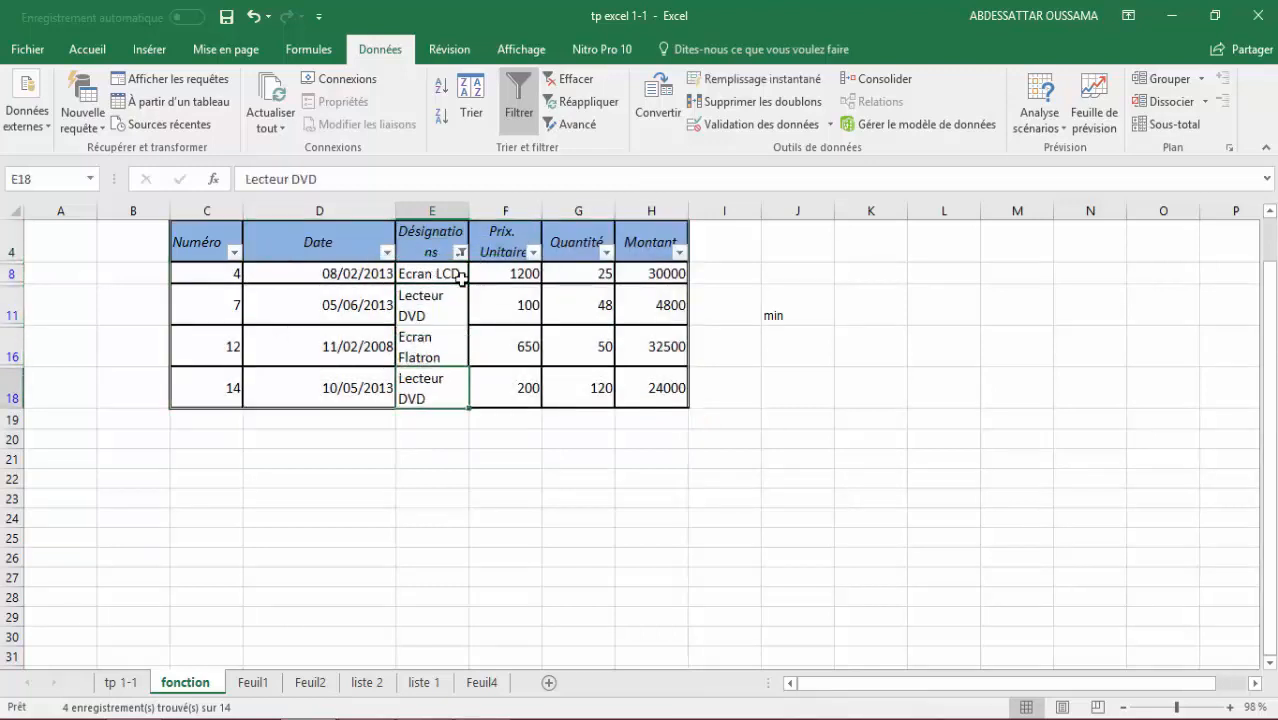
left_click(517, 112)
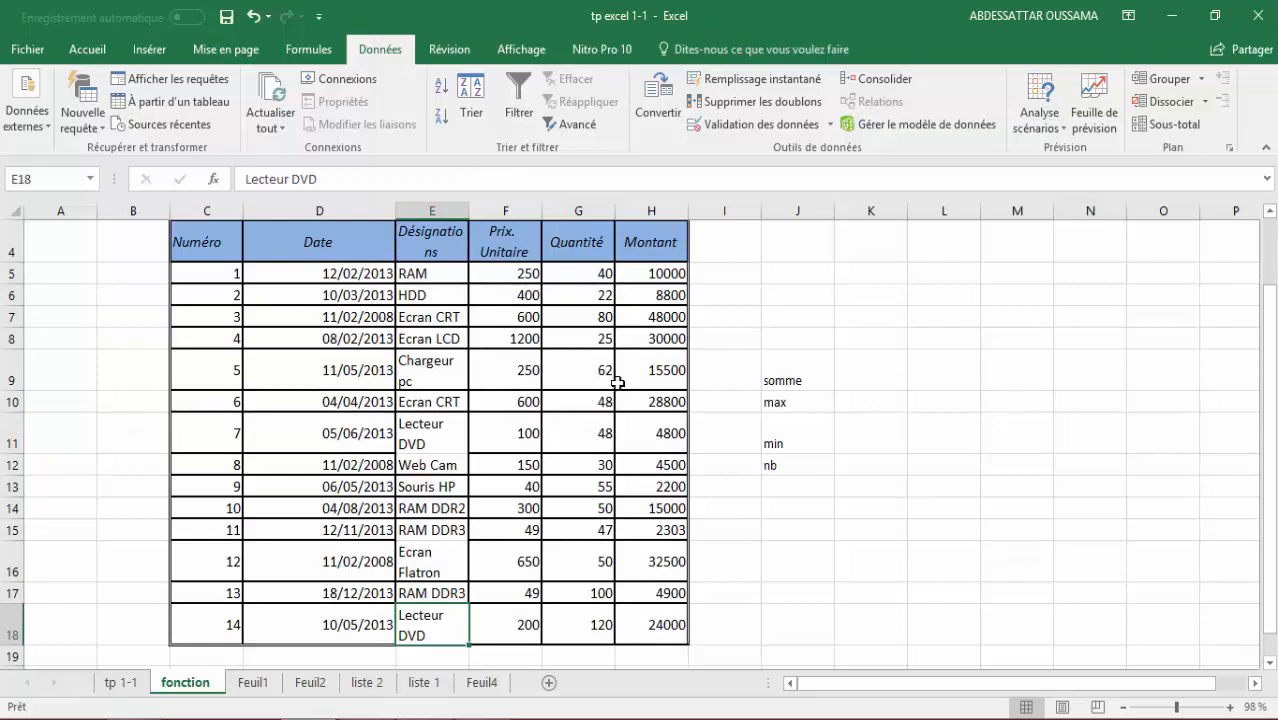
Review the somme, max, min and nb labels in cells J9 to J12 beside the table.
left_click(819, 371)
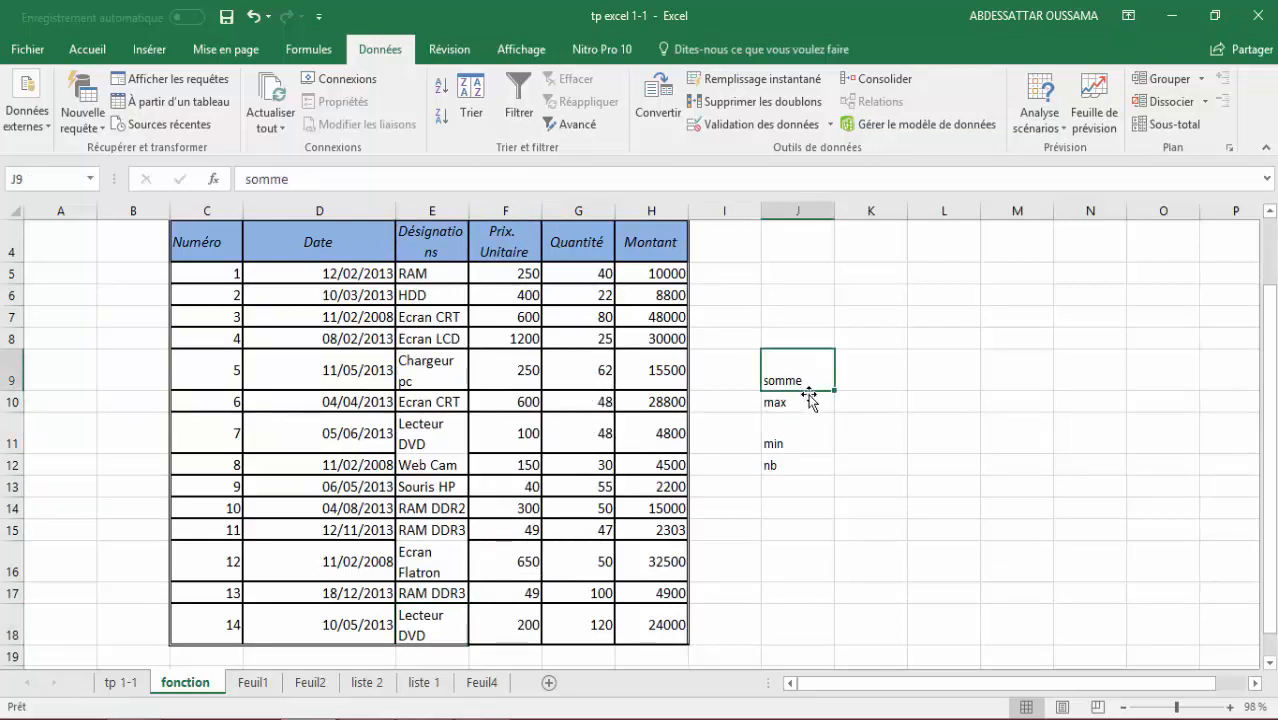
left_click(801, 406)
left_click(778, 440)
left_click(778, 466)
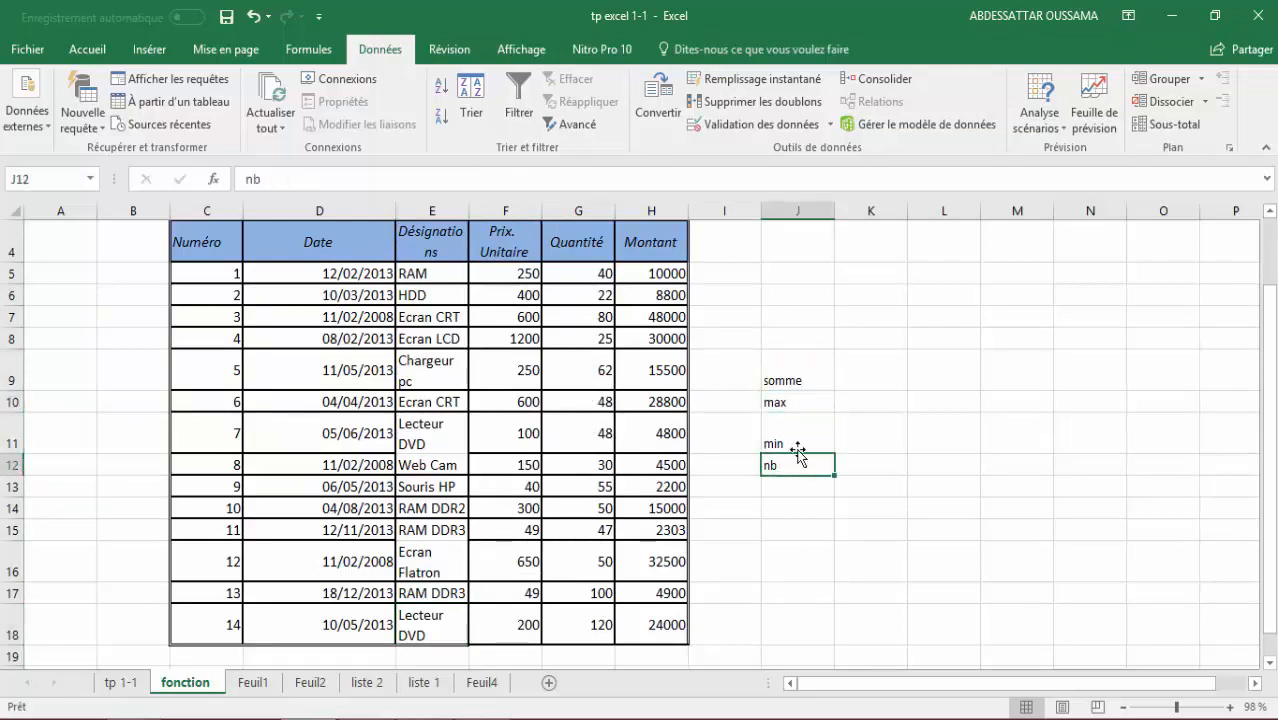
left_click(853, 372)
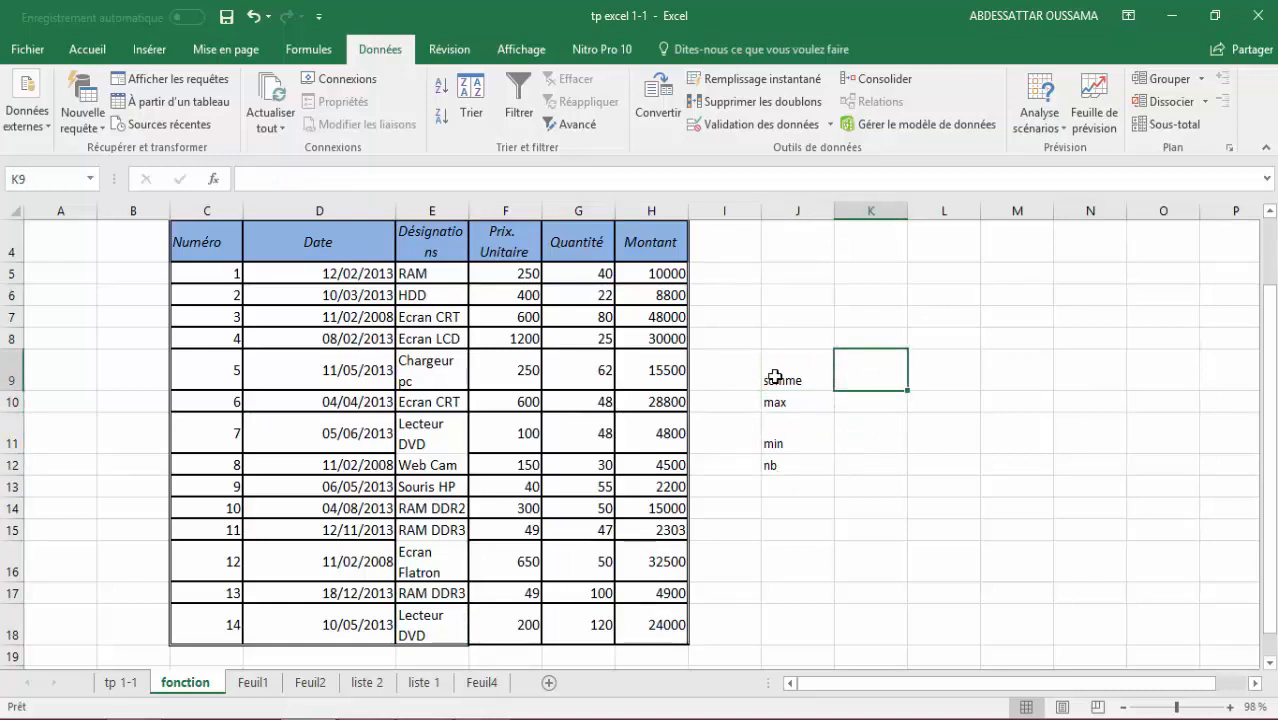
left_click(818, 366)
left_click(802, 402)
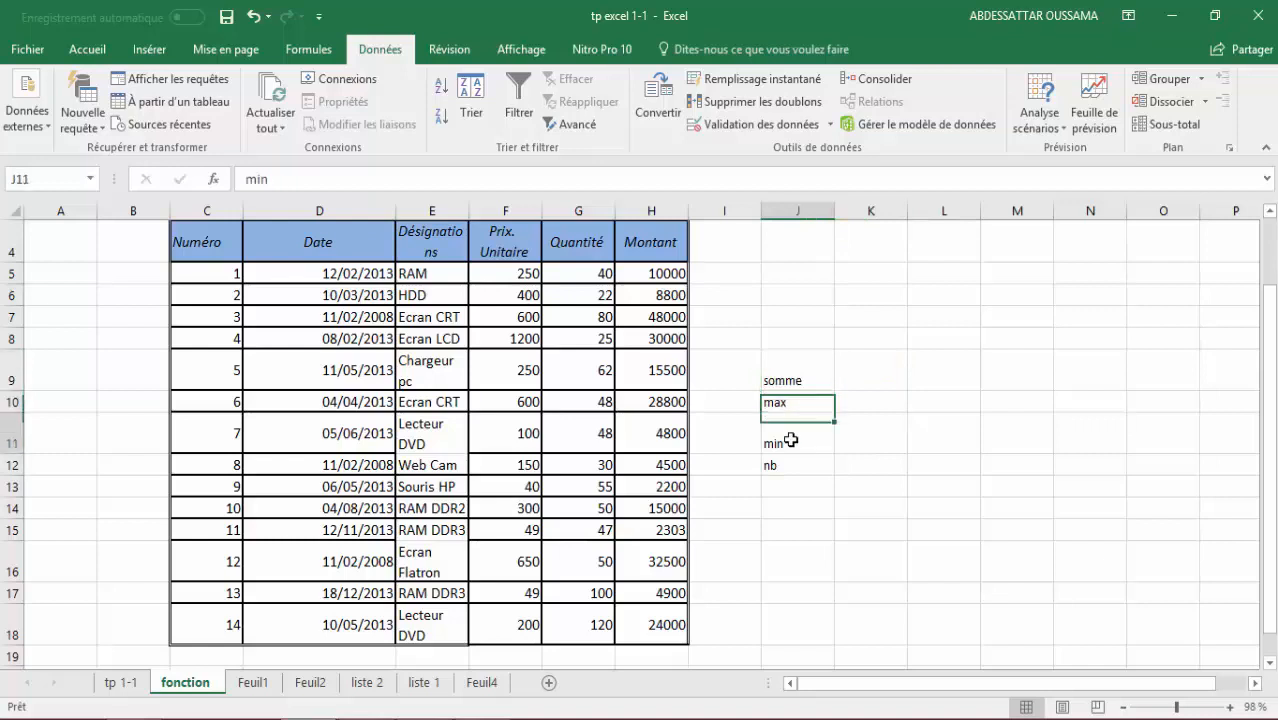
left_click(795, 440)
left_click(787, 471)
left_click(805, 380)
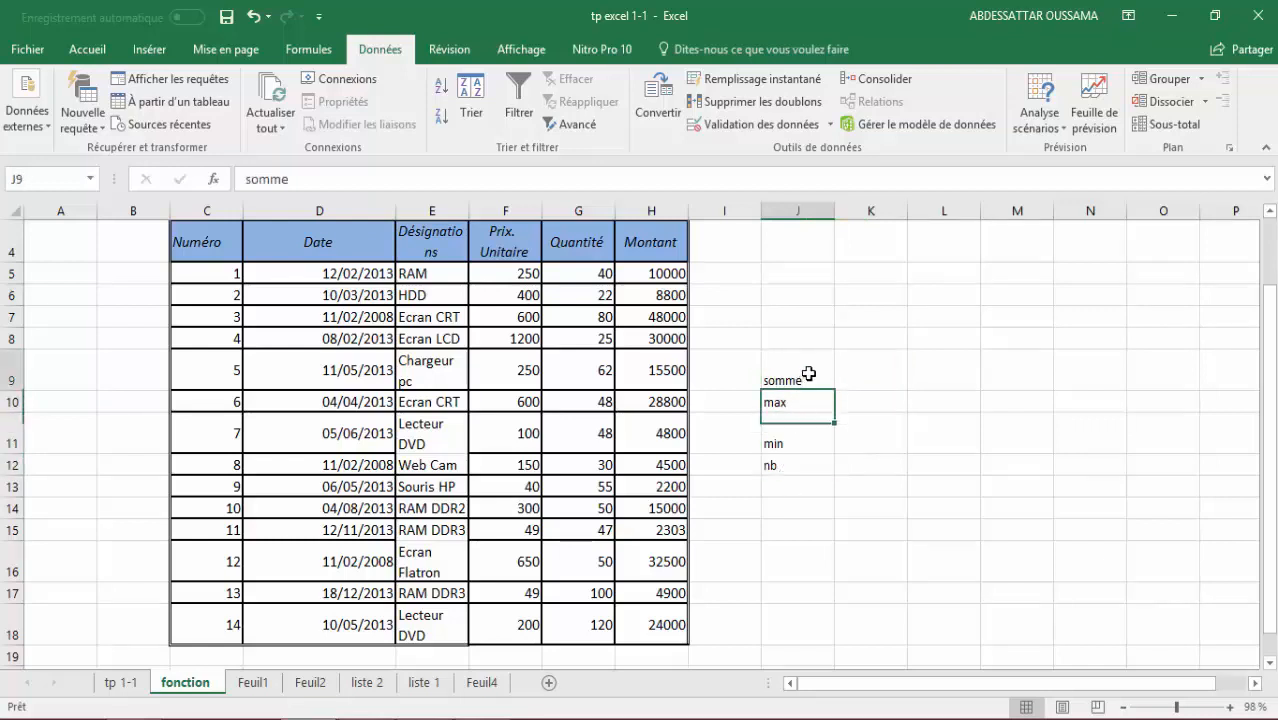
left_click(800, 402)
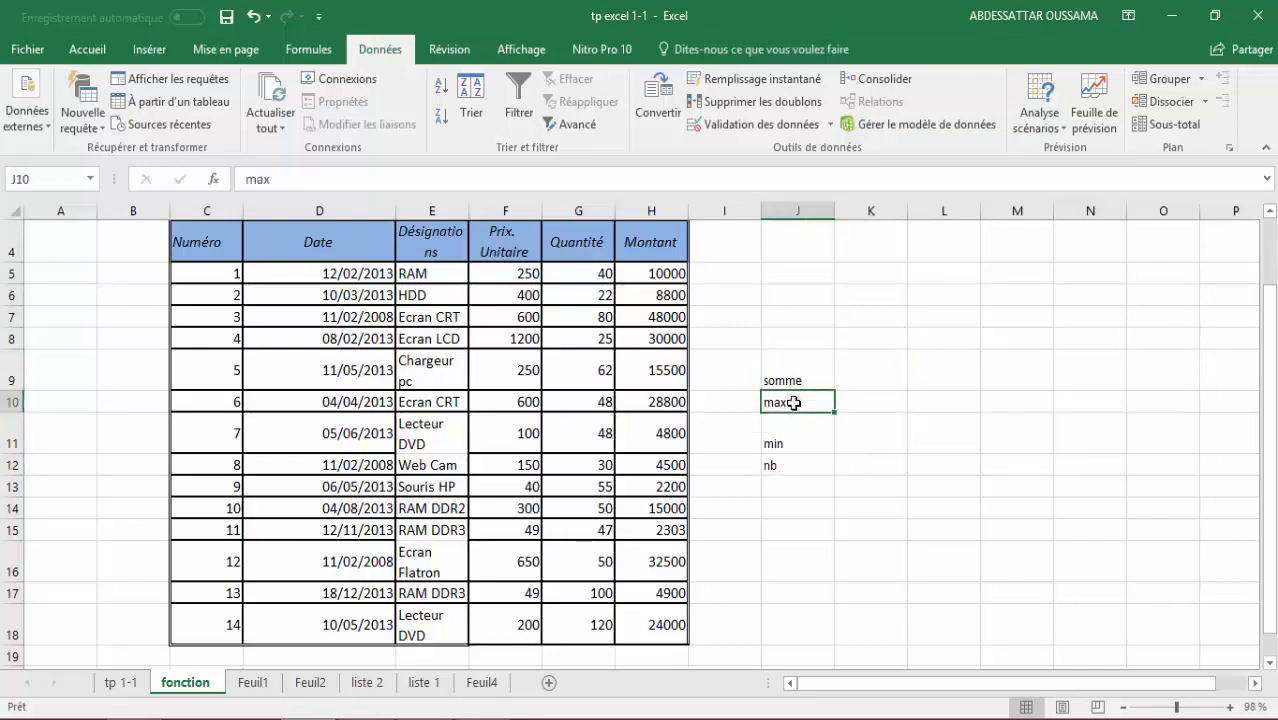
left_click(800, 442)
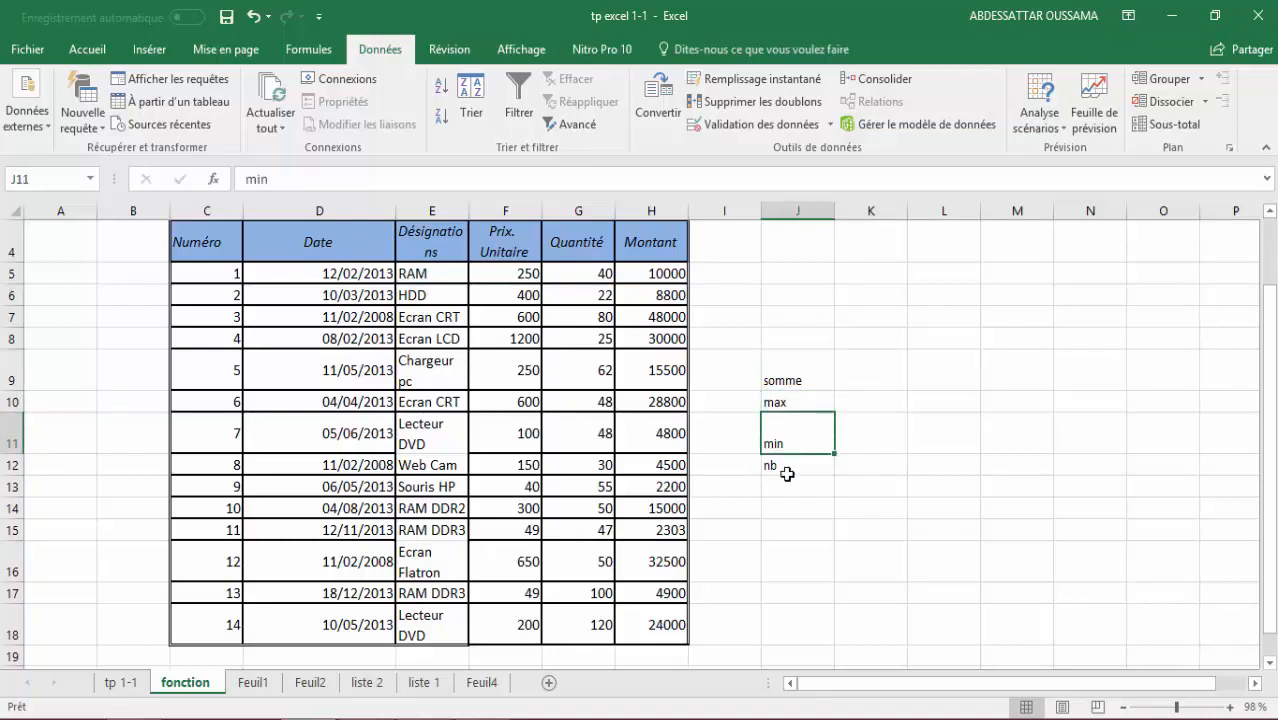
left_click(782, 472)
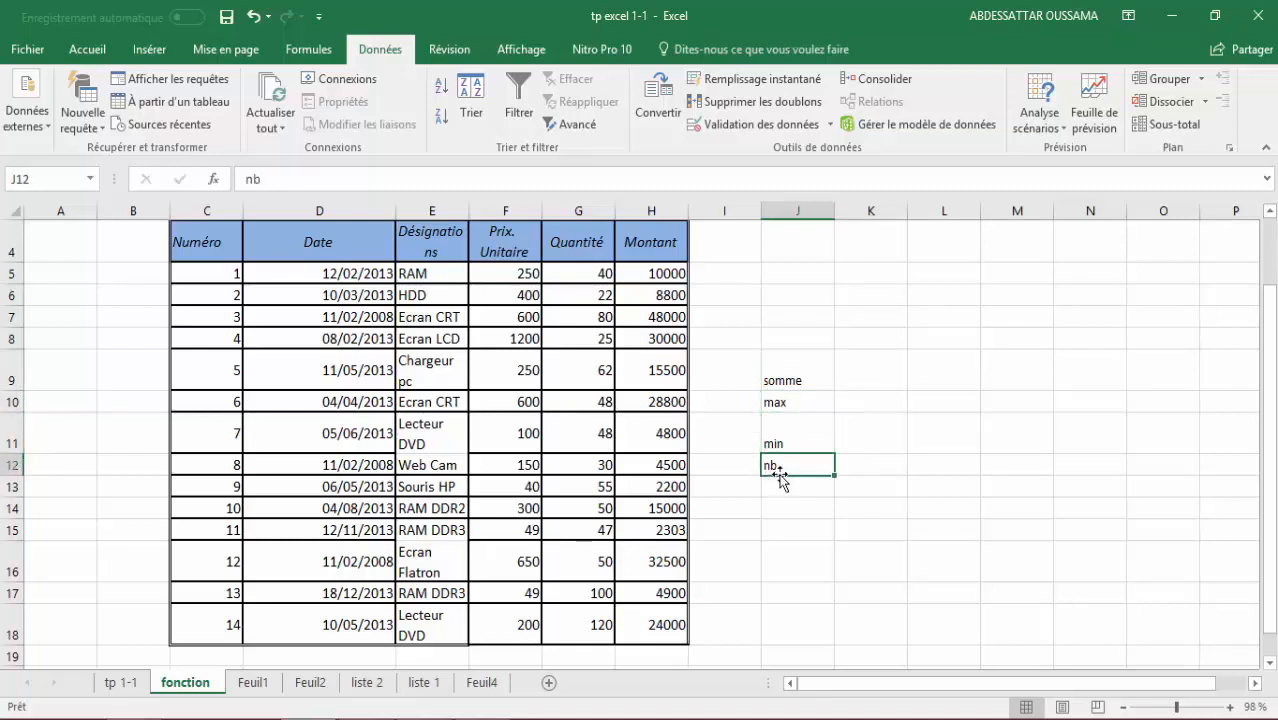
Examine the function library's categories, including automatic sum, recent, financial, lookup and reference, maths and trigonometry, and additional functions.
left_click(850, 369)
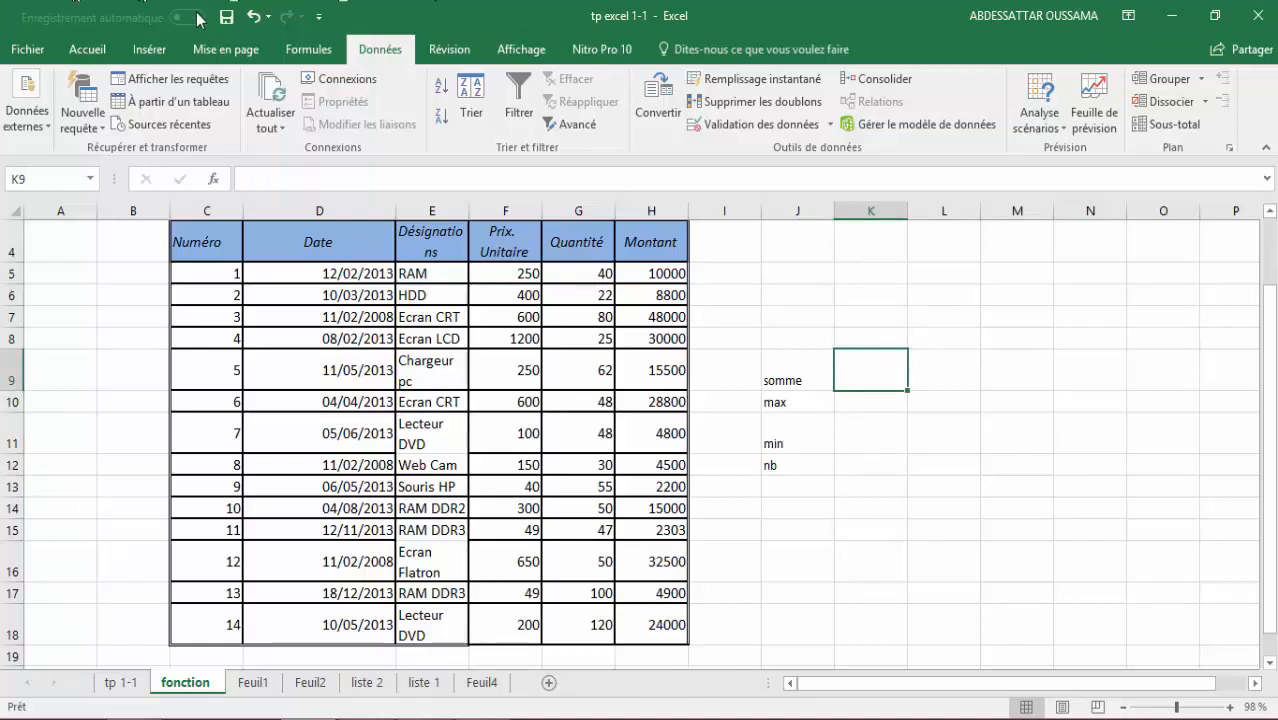
left_click(313, 52)
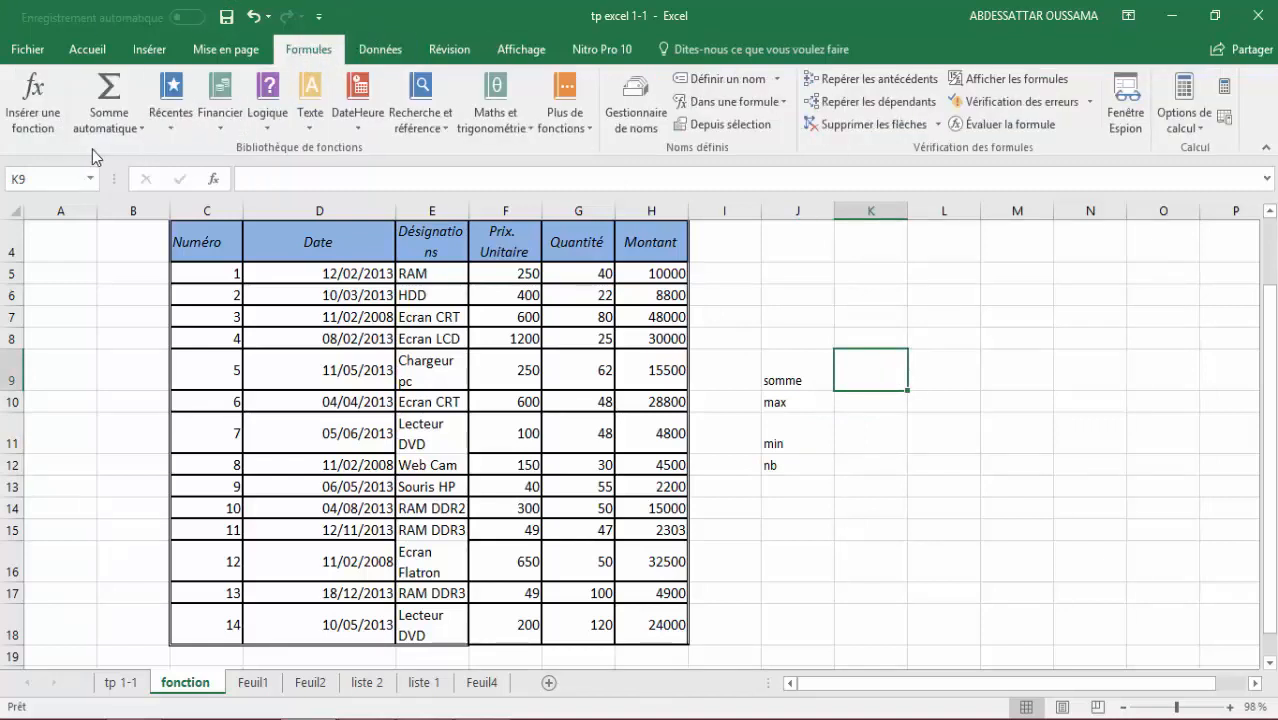
left_click(125, 128)
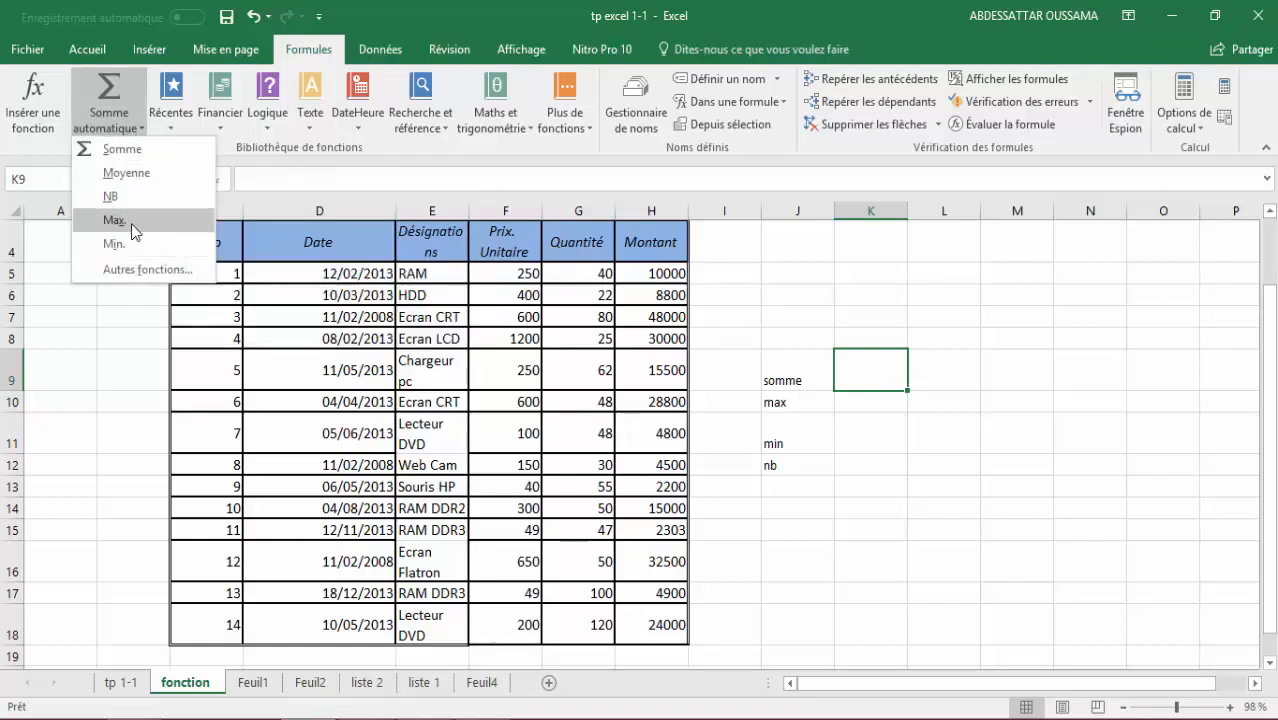
left_click(175, 127)
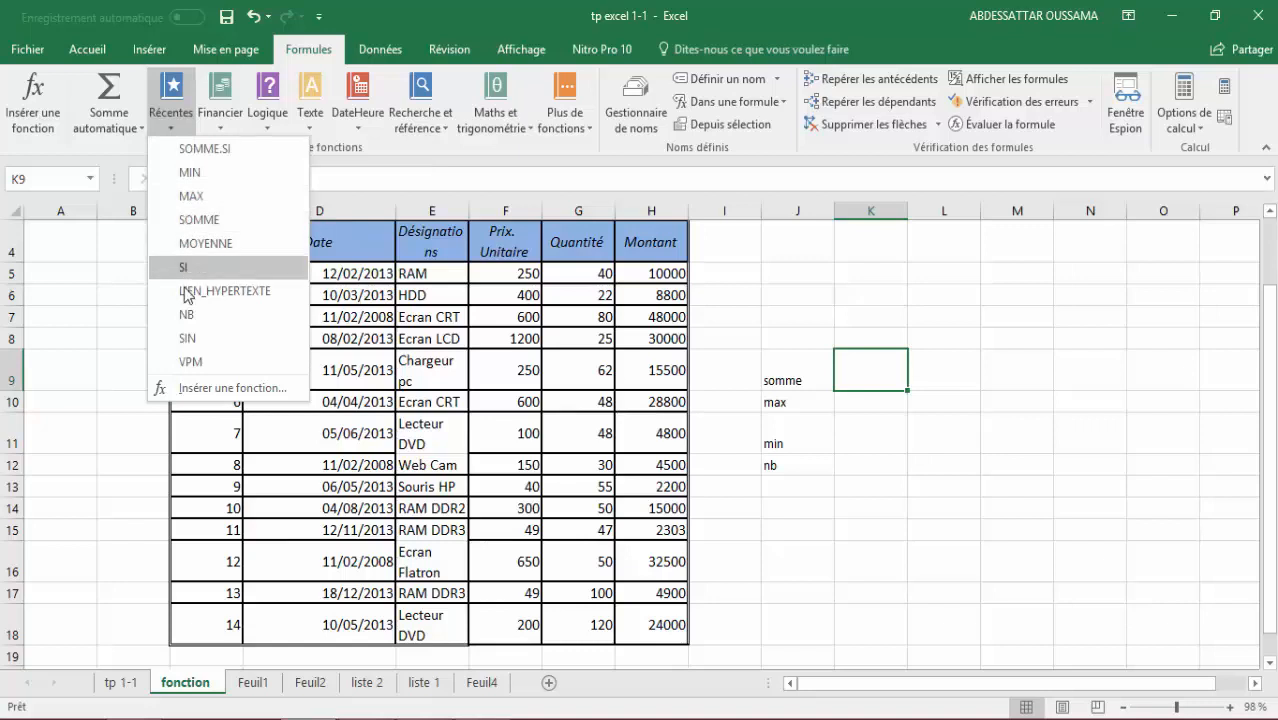
left_click(223, 130)
left_click(223, 130)
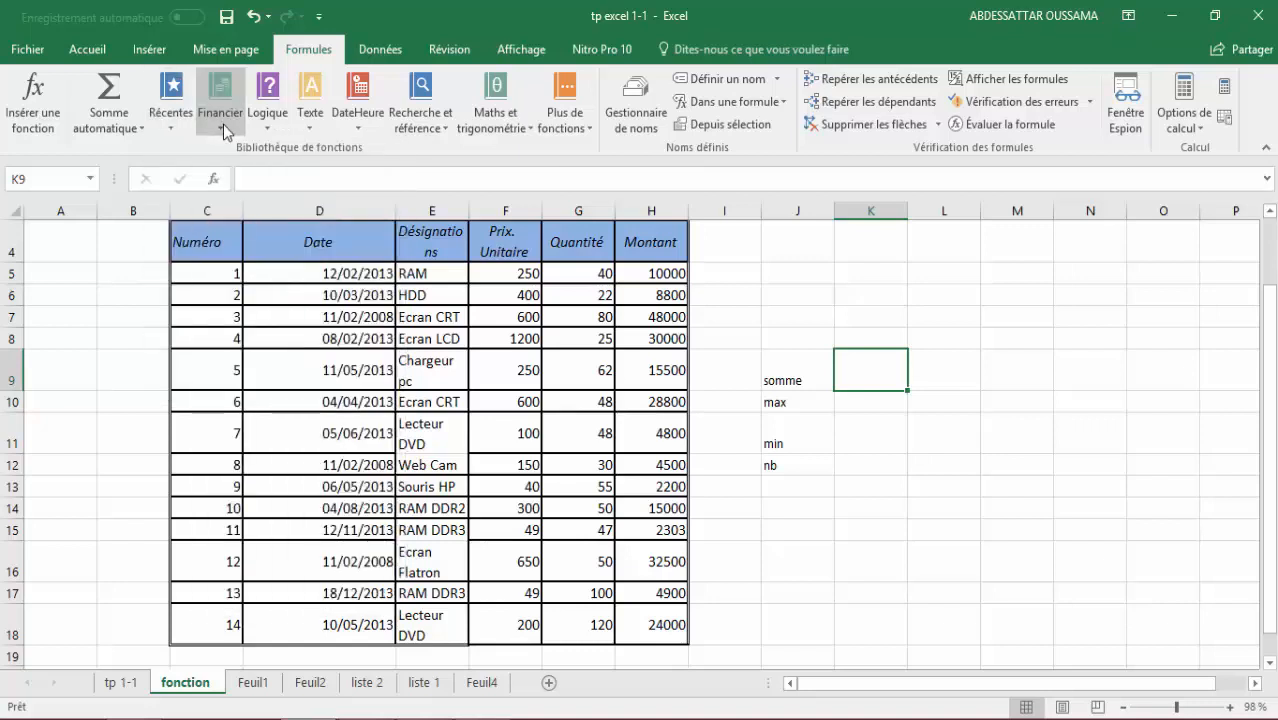
left_click(269, 122)
left_click(315, 125)
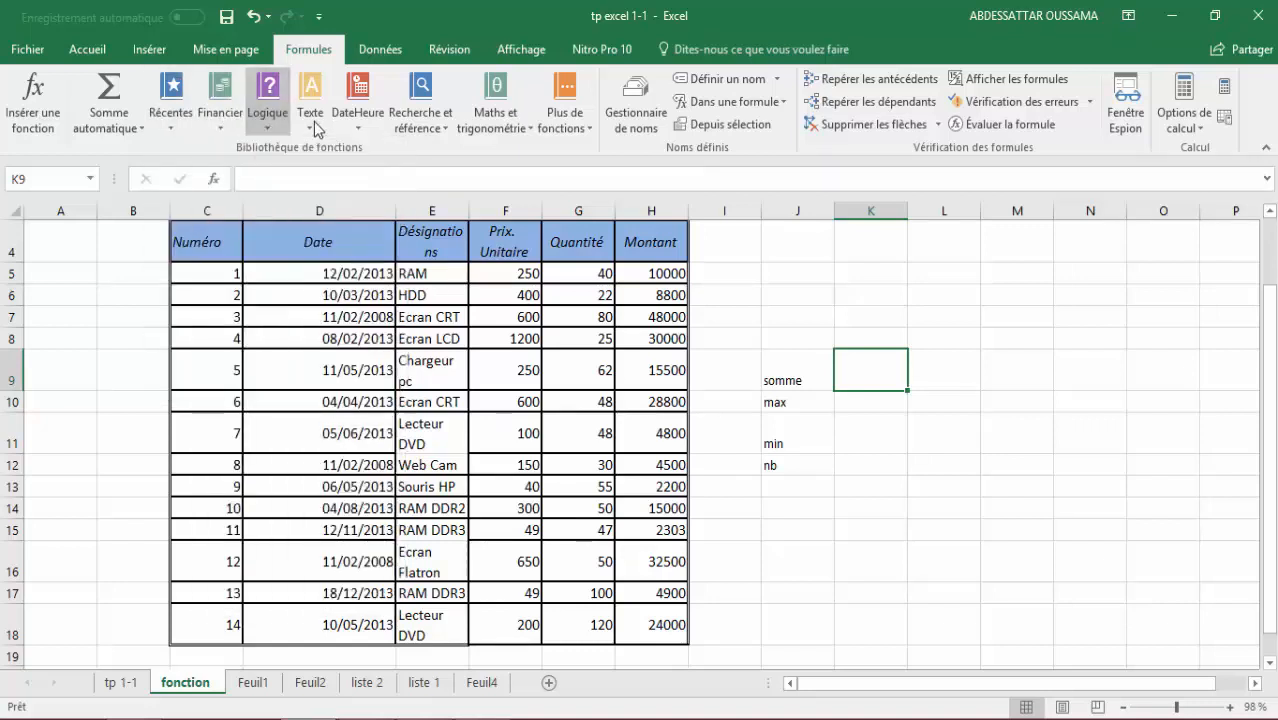
left_click(358, 125)
left_click(221, 127)
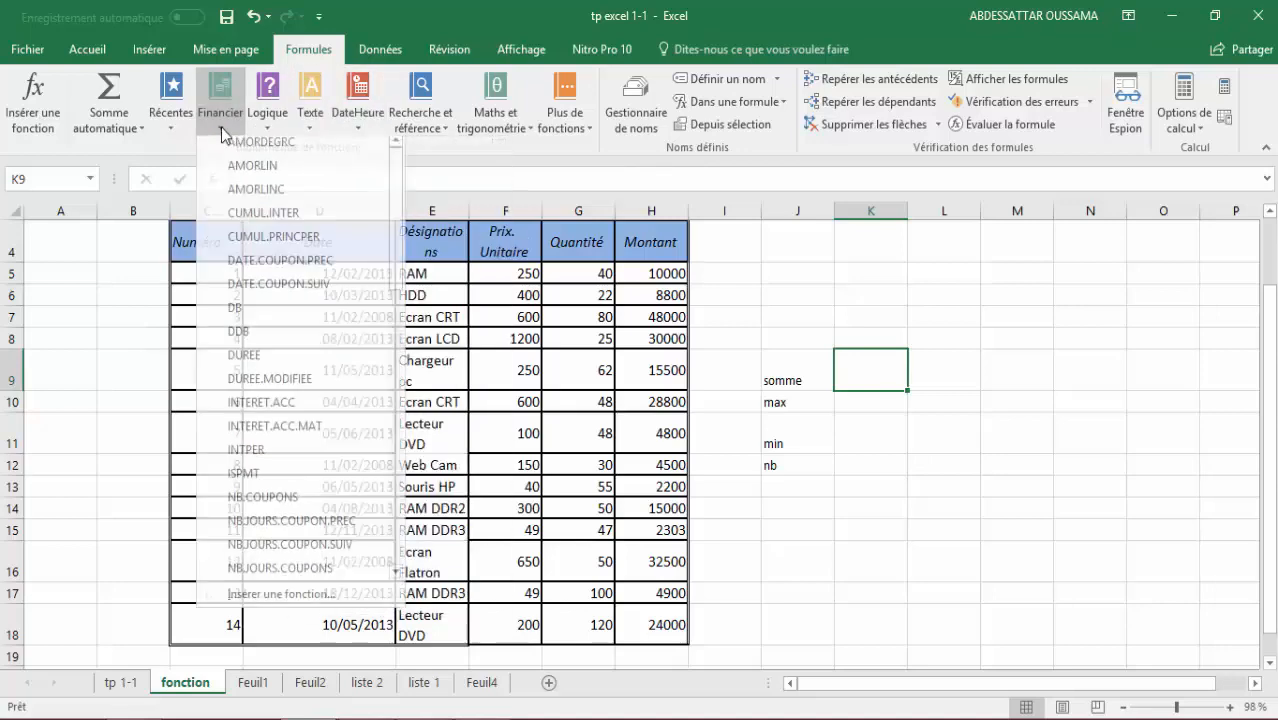
left_click(269, 125)
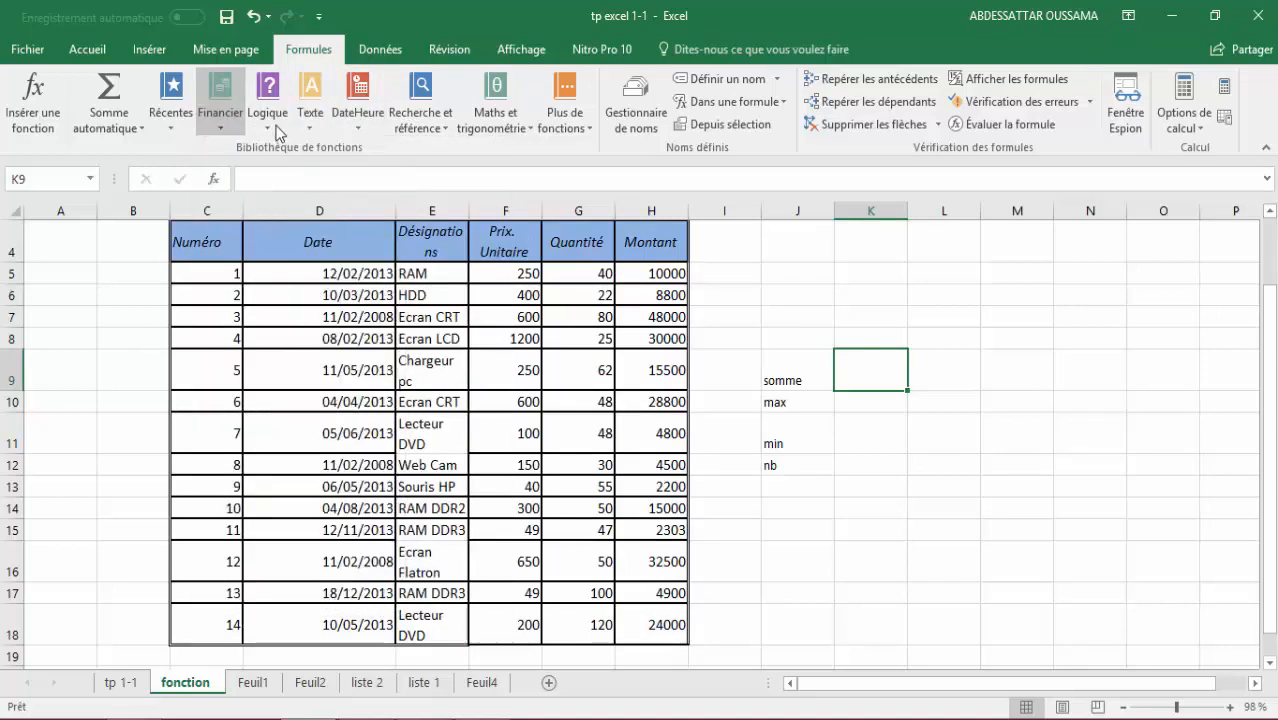
left_click(310, 125)
left_click(354, 127)
left_click(420, 125)
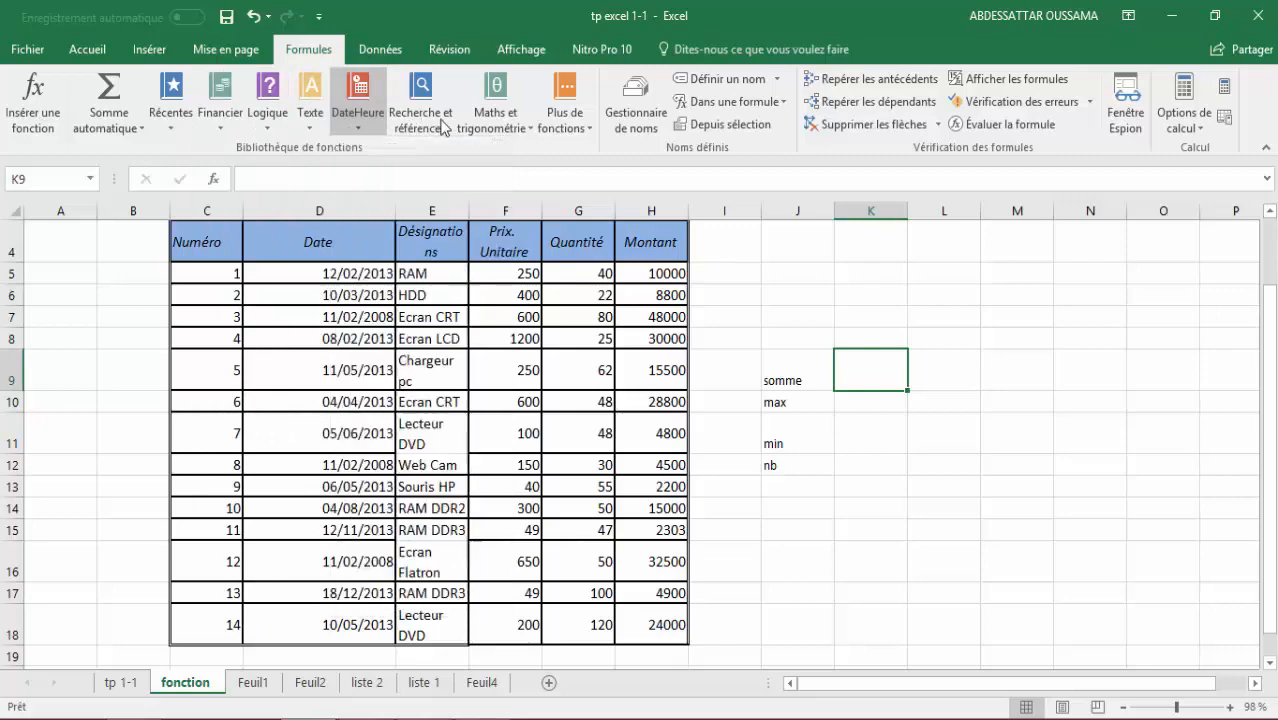
left_click(420, 125)
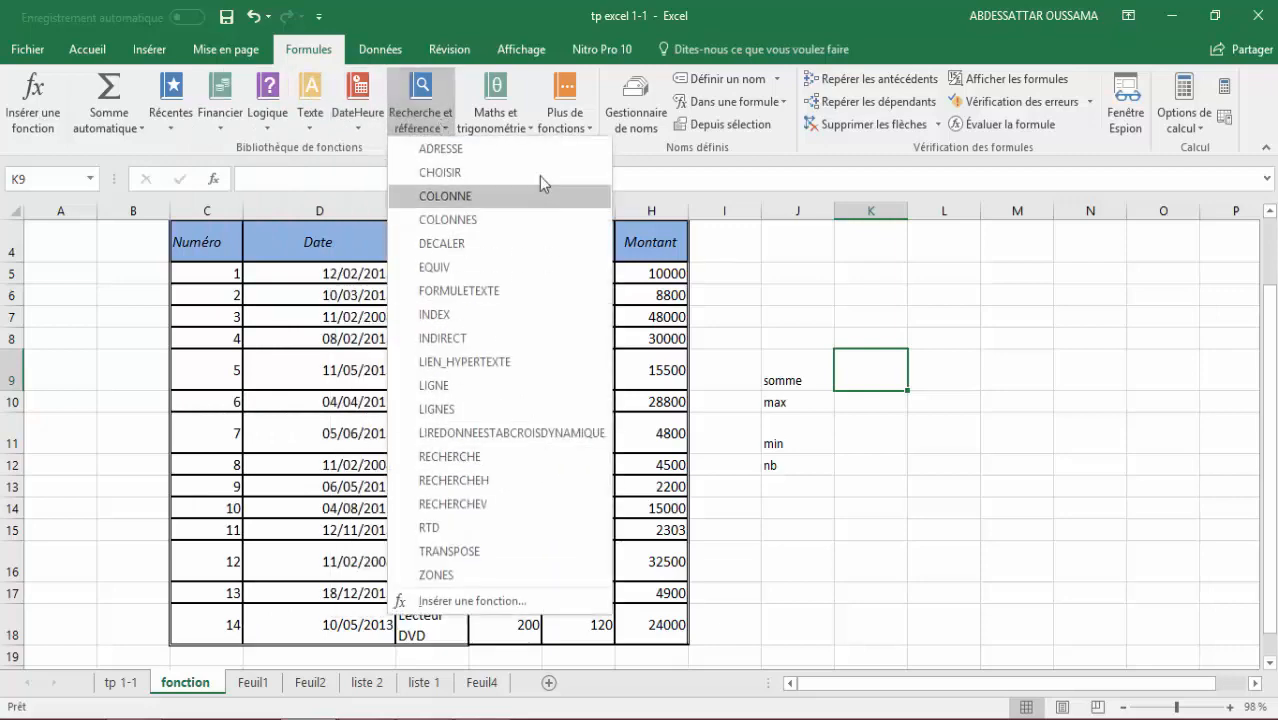
left_click(505, 125)
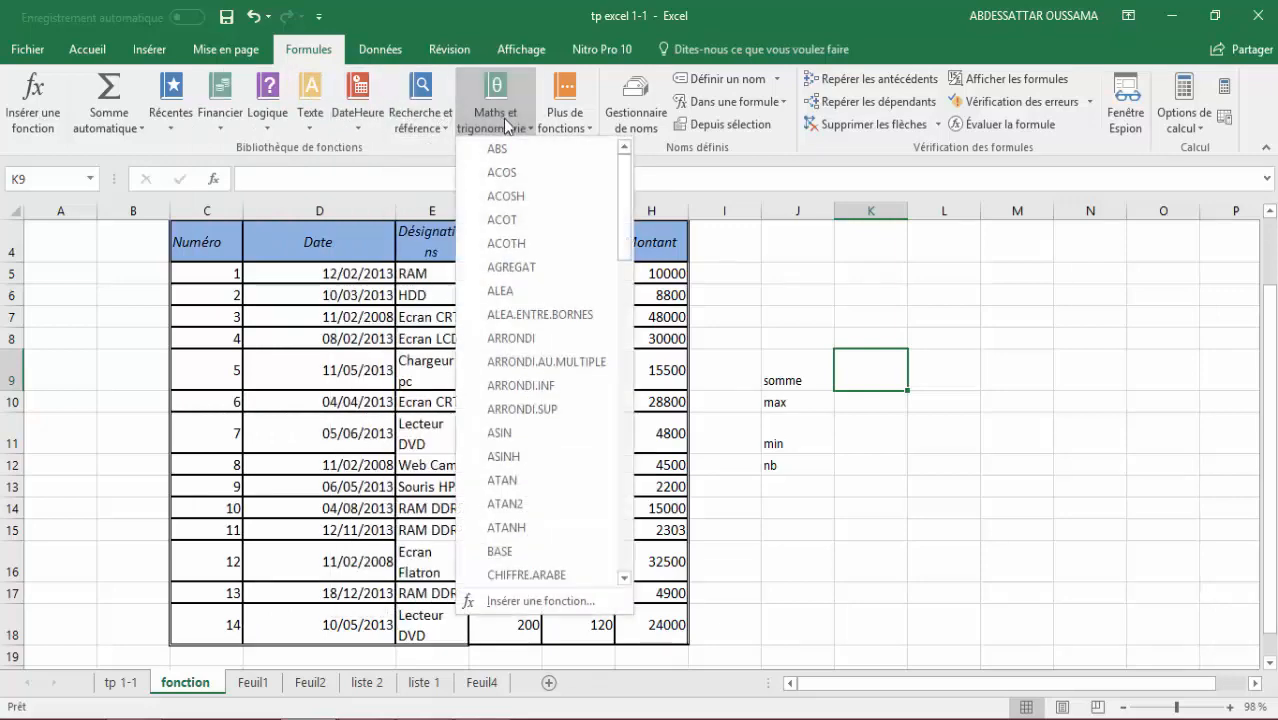
left_click(570, 128)
mouse_move(606, 152)
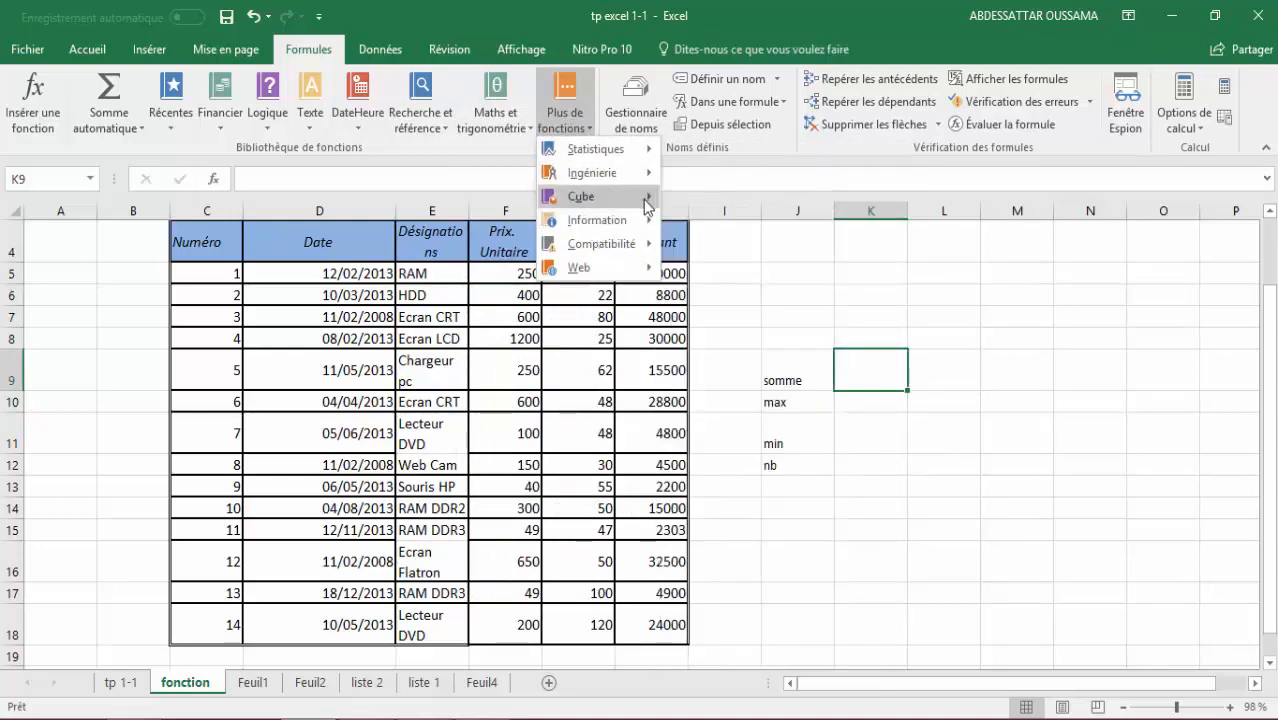
mouse_move(648, 207)
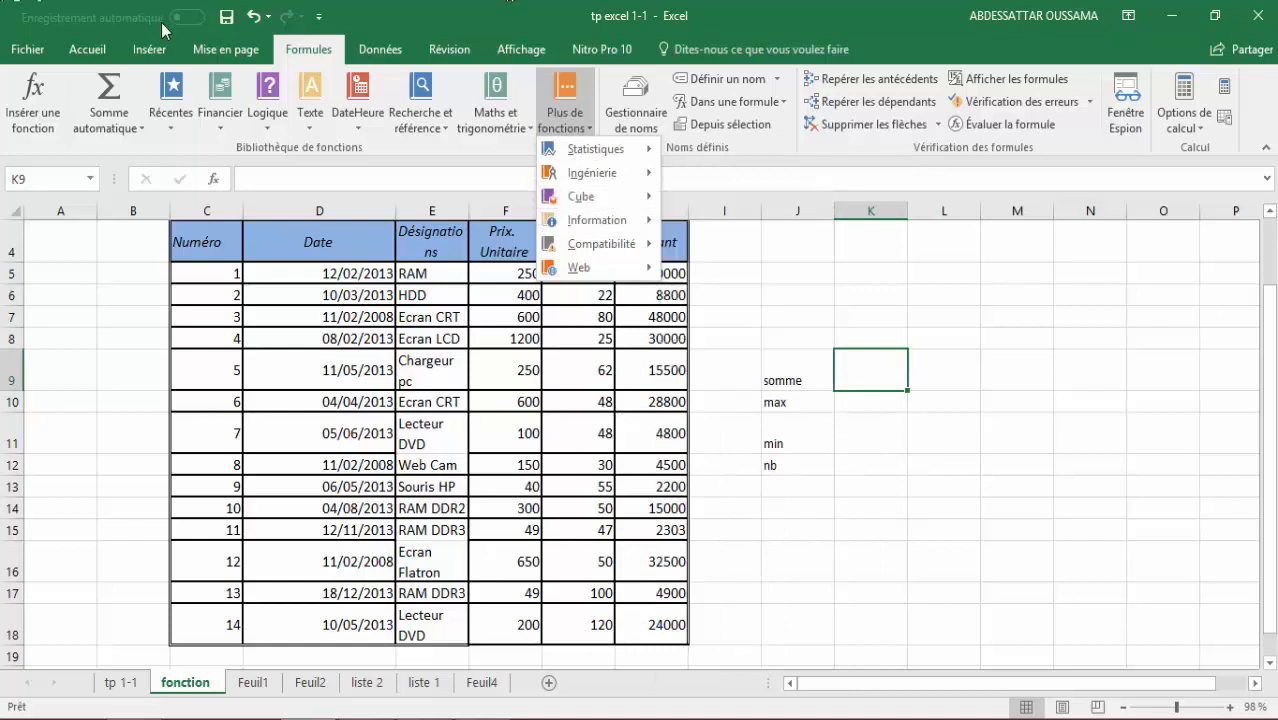
Calculate the sum of the Montant values H5:H18 in cell K9 using the automatic sum function.
left_click(88, 55)
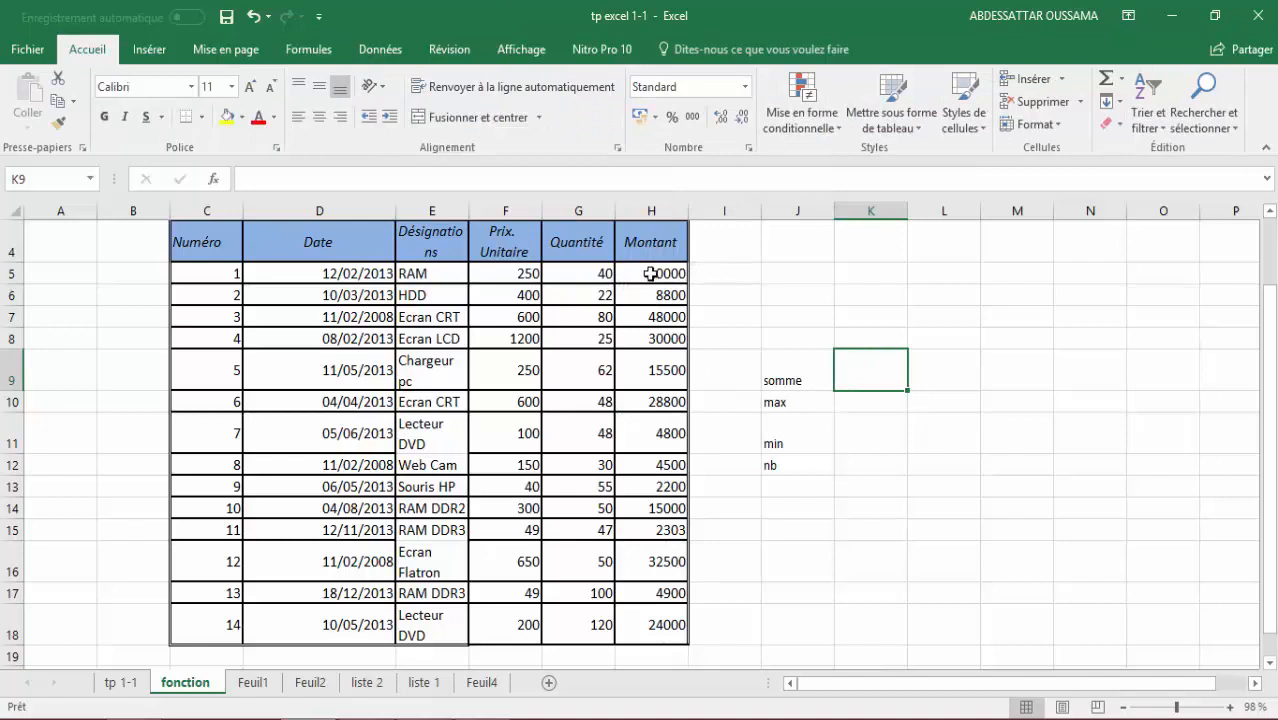
left_click_drag(650, 276, 659, 649)
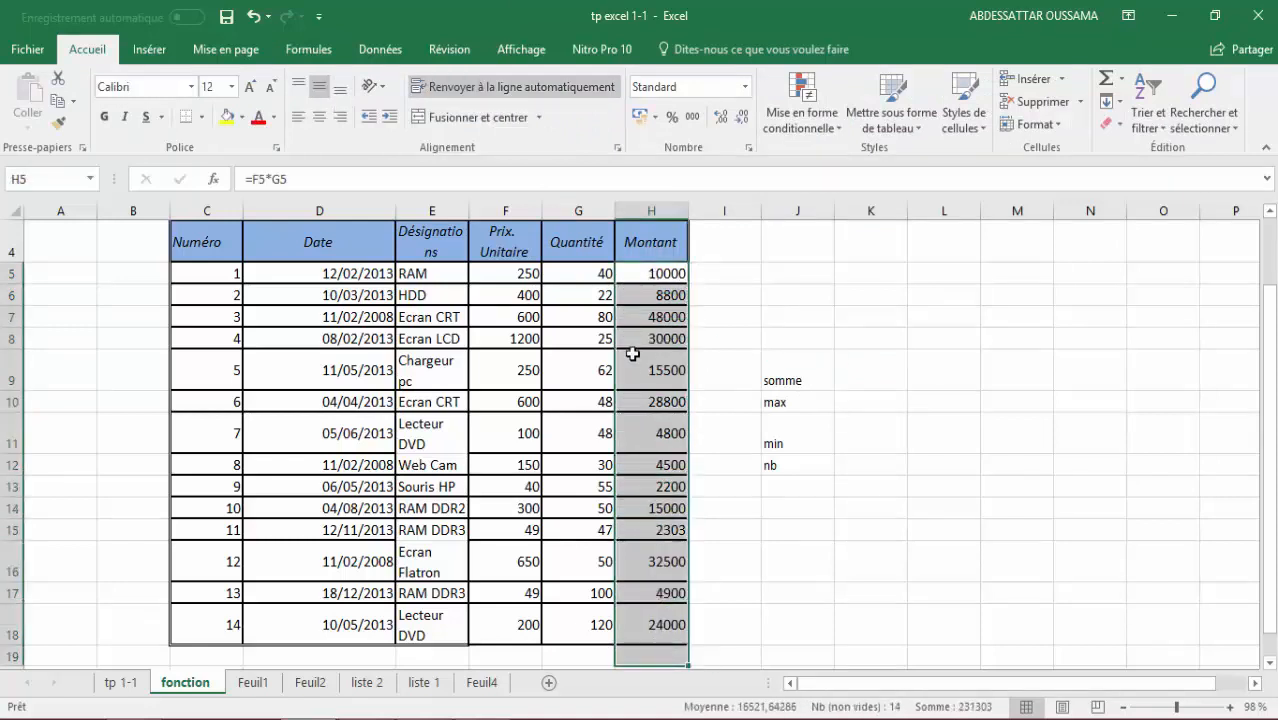
left_click_drag(657, 272, 673, 626)
left_click(862, 364)
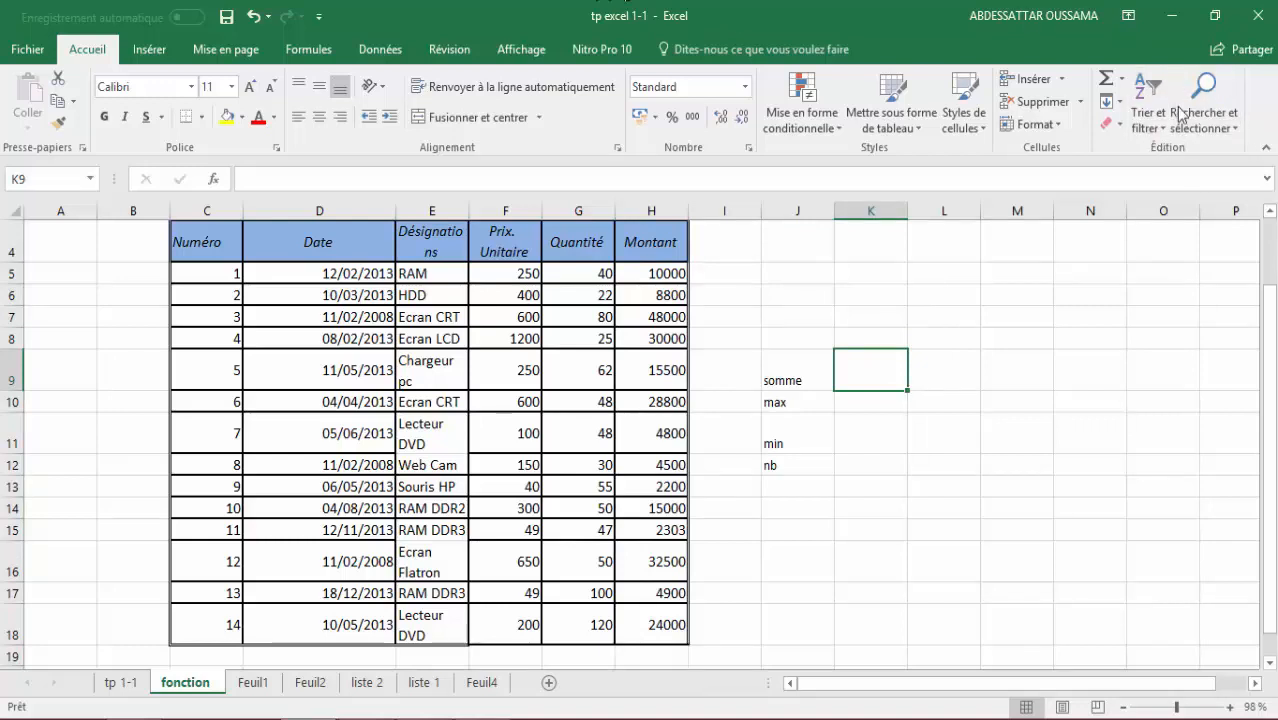
left_click(1121, 78)
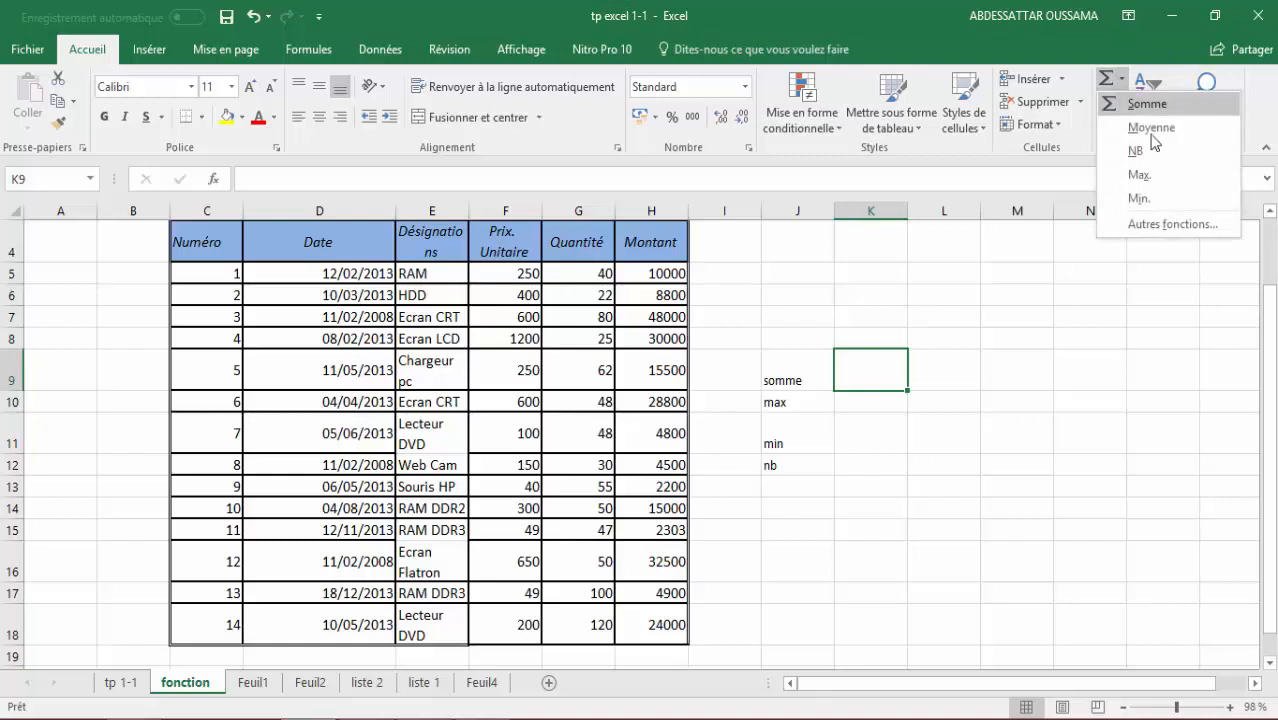
left_click(1147, 104)
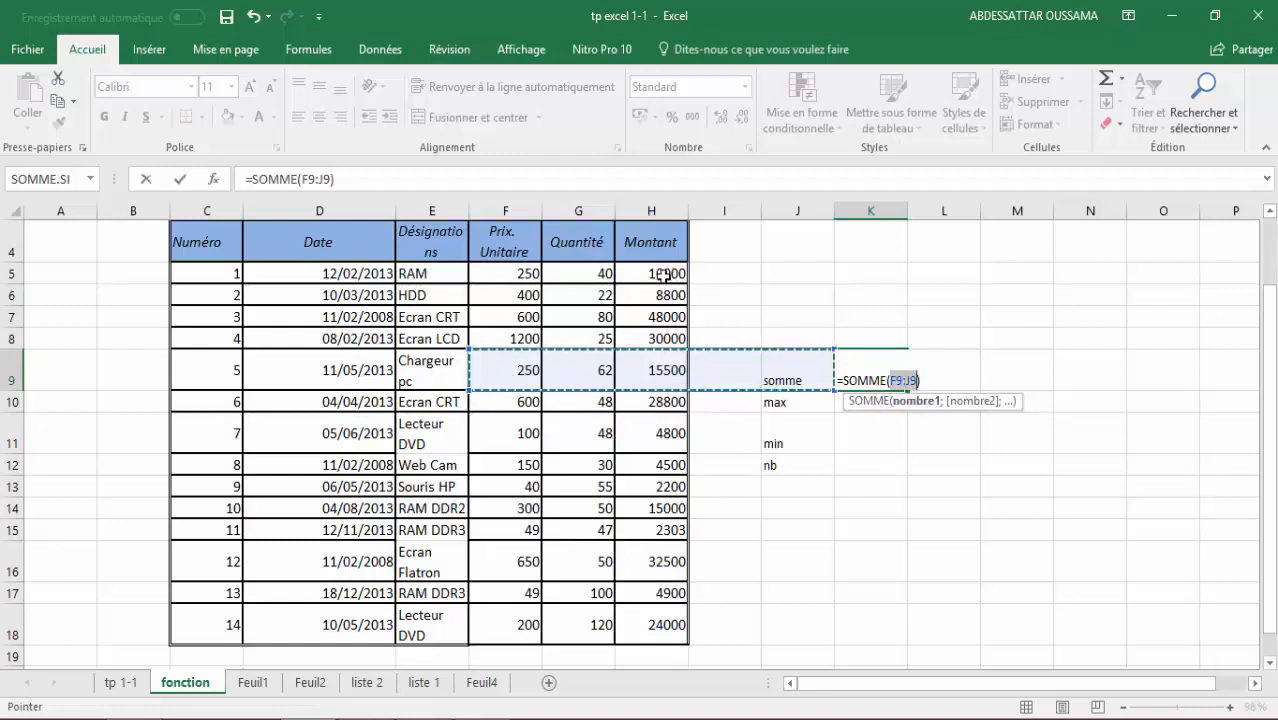
left_click_drag(664, 274, 657, 626)
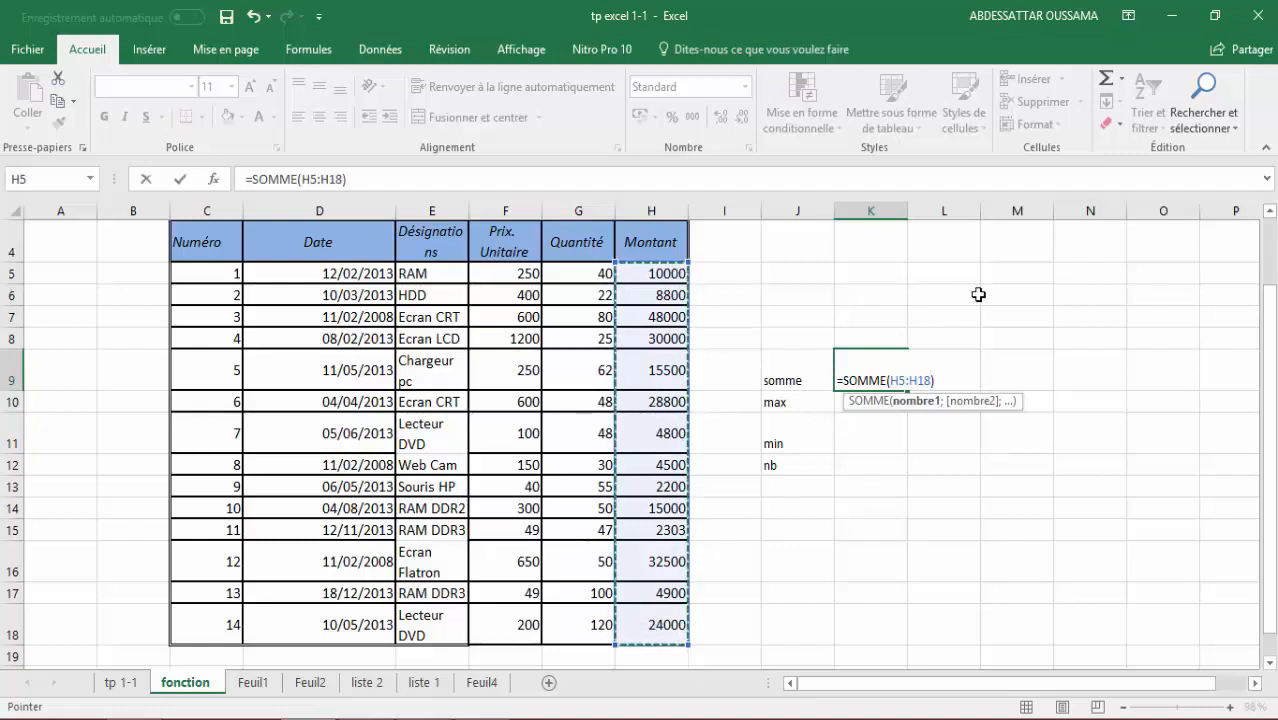
key("Return")
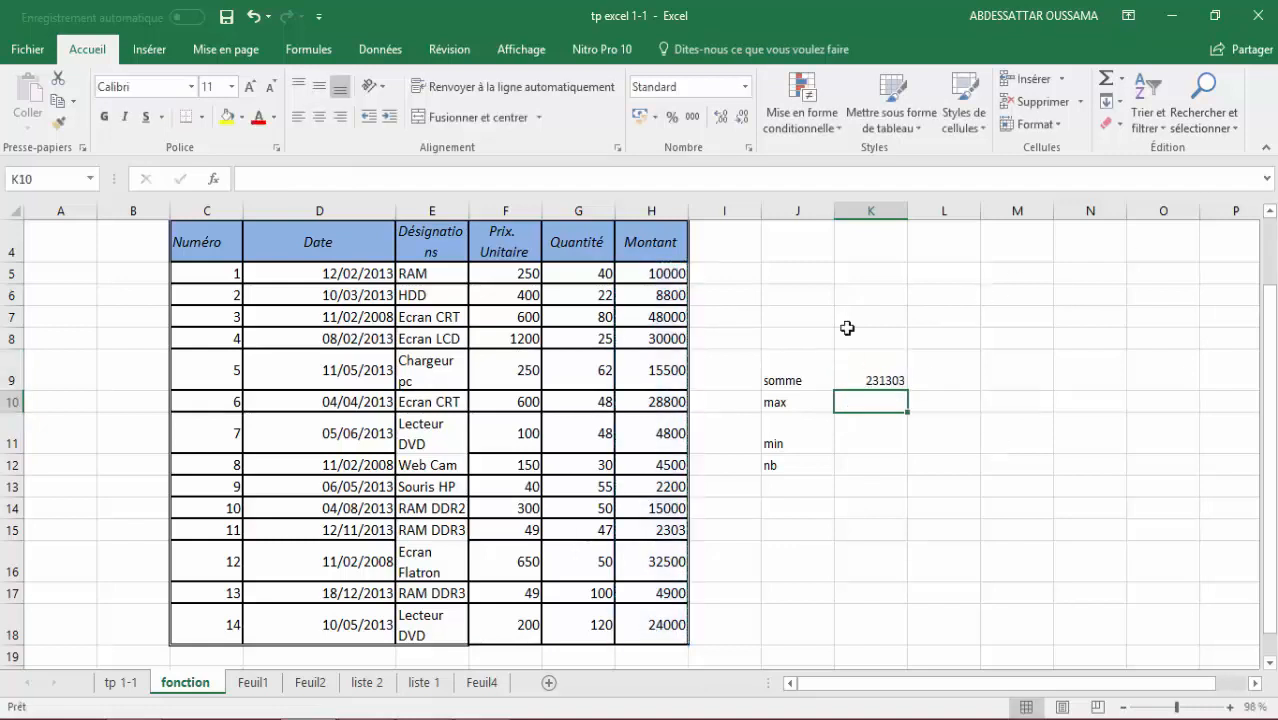
Enter the formula =SOMME(H5:H18) manually in cell L9.
left_click(921, 371)
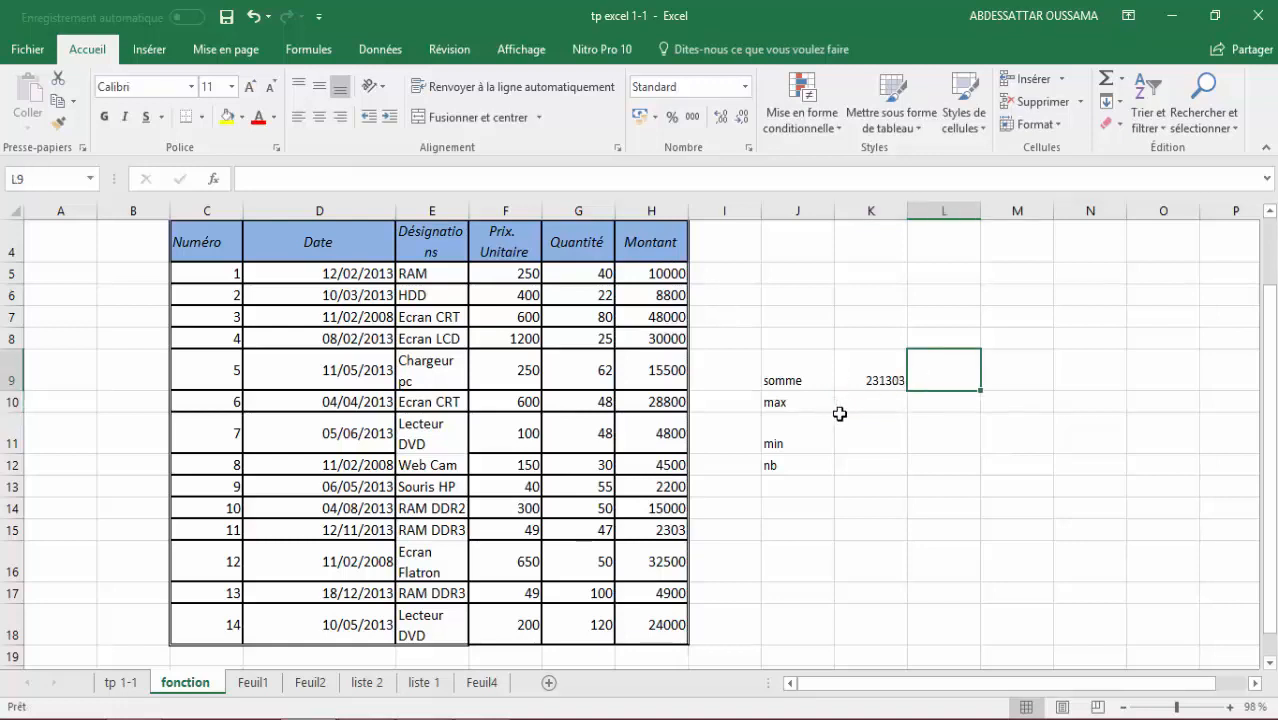
type("=somm")
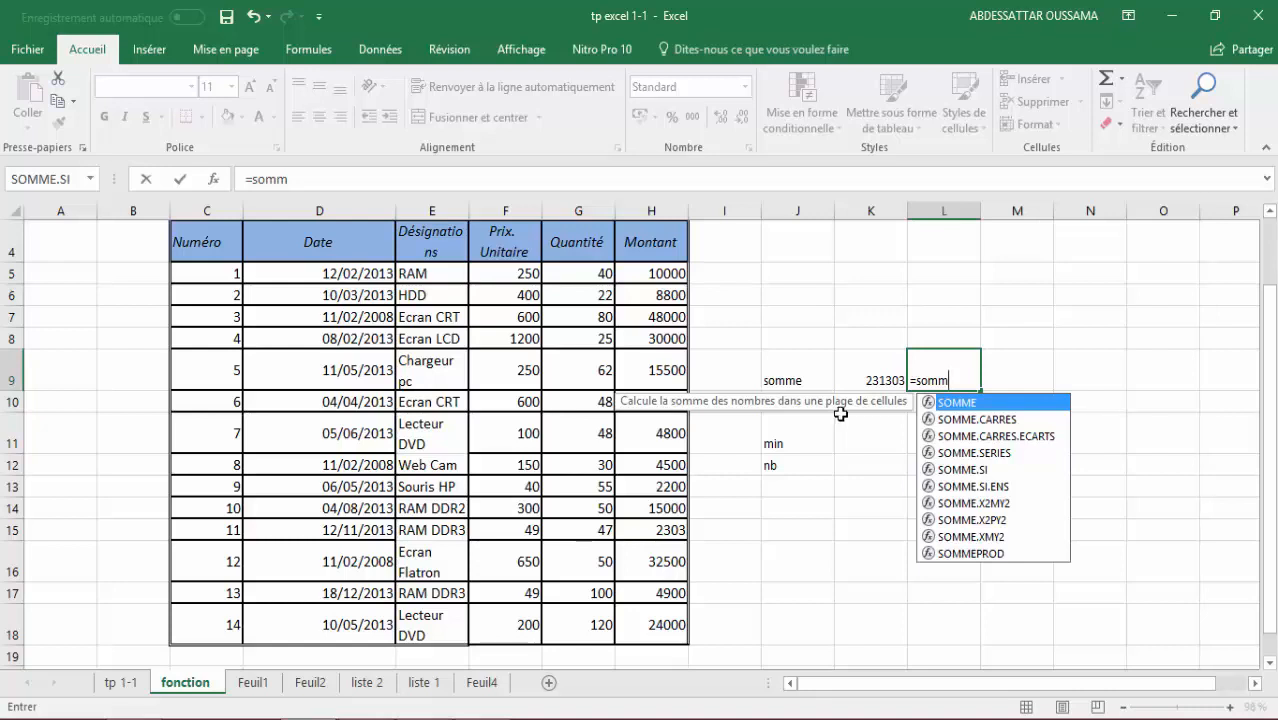
key("Tab")
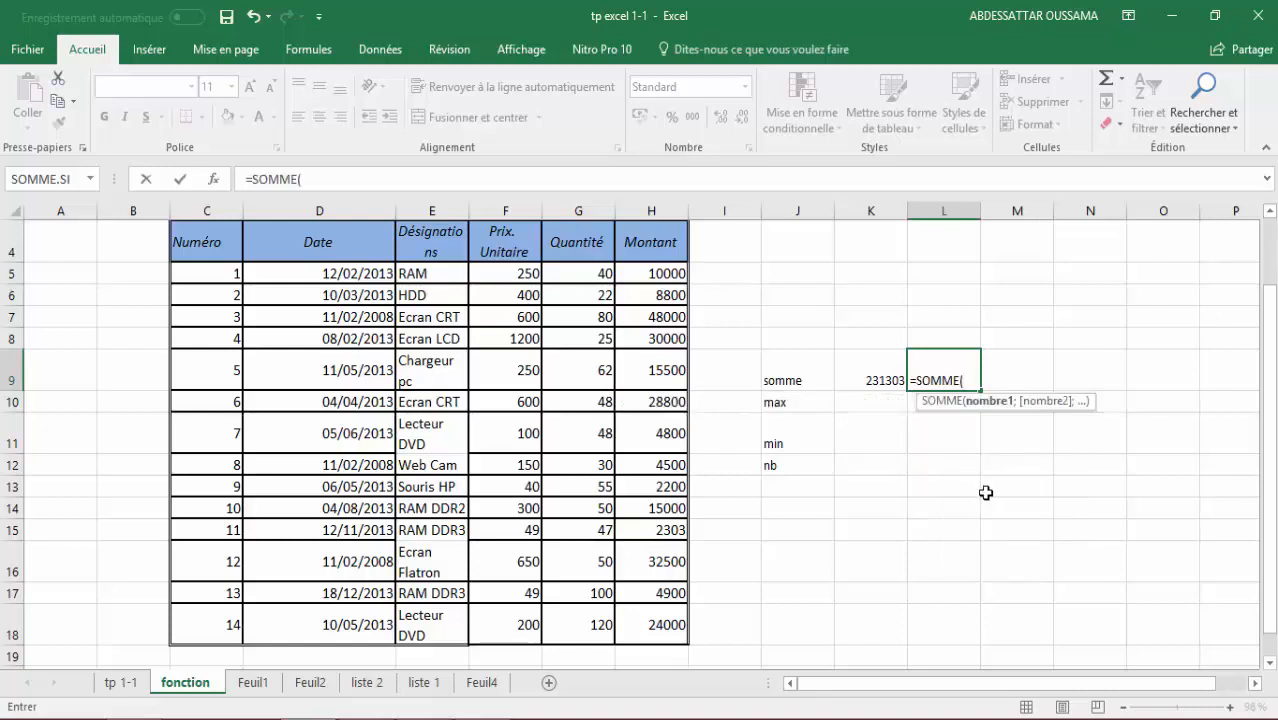
left_click_drag(655, 270, 671, 627)
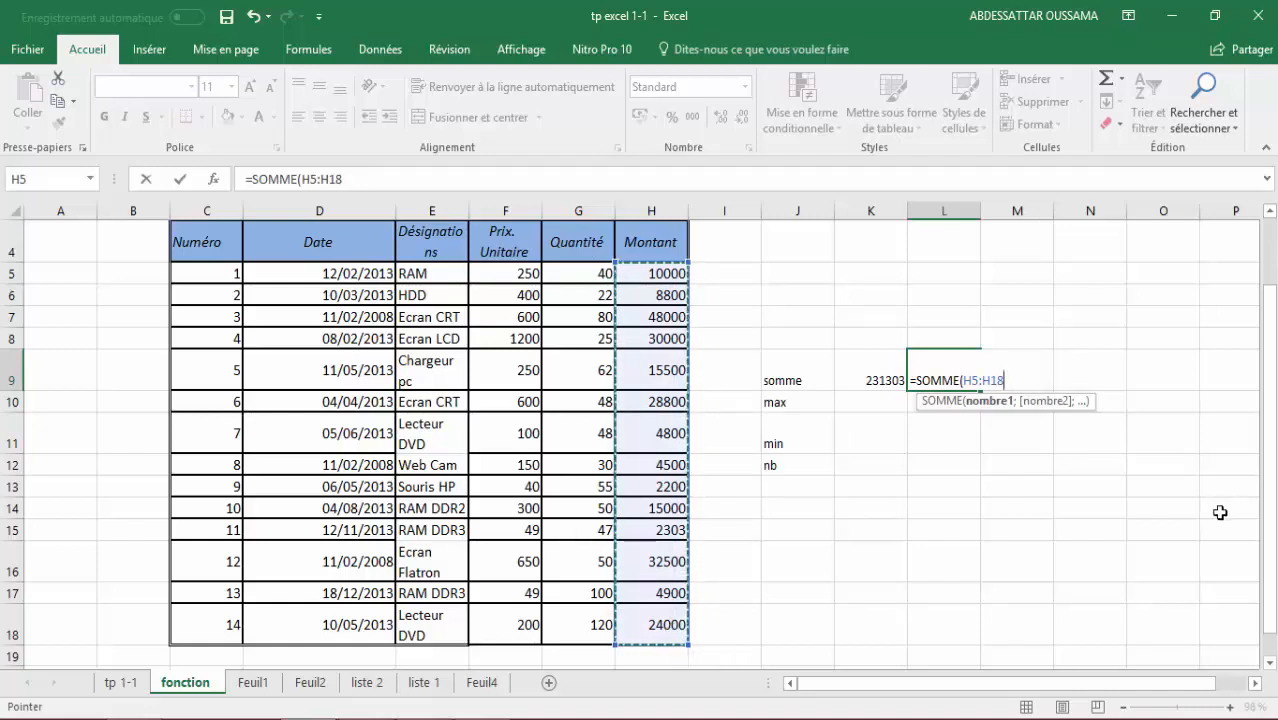
type(")")
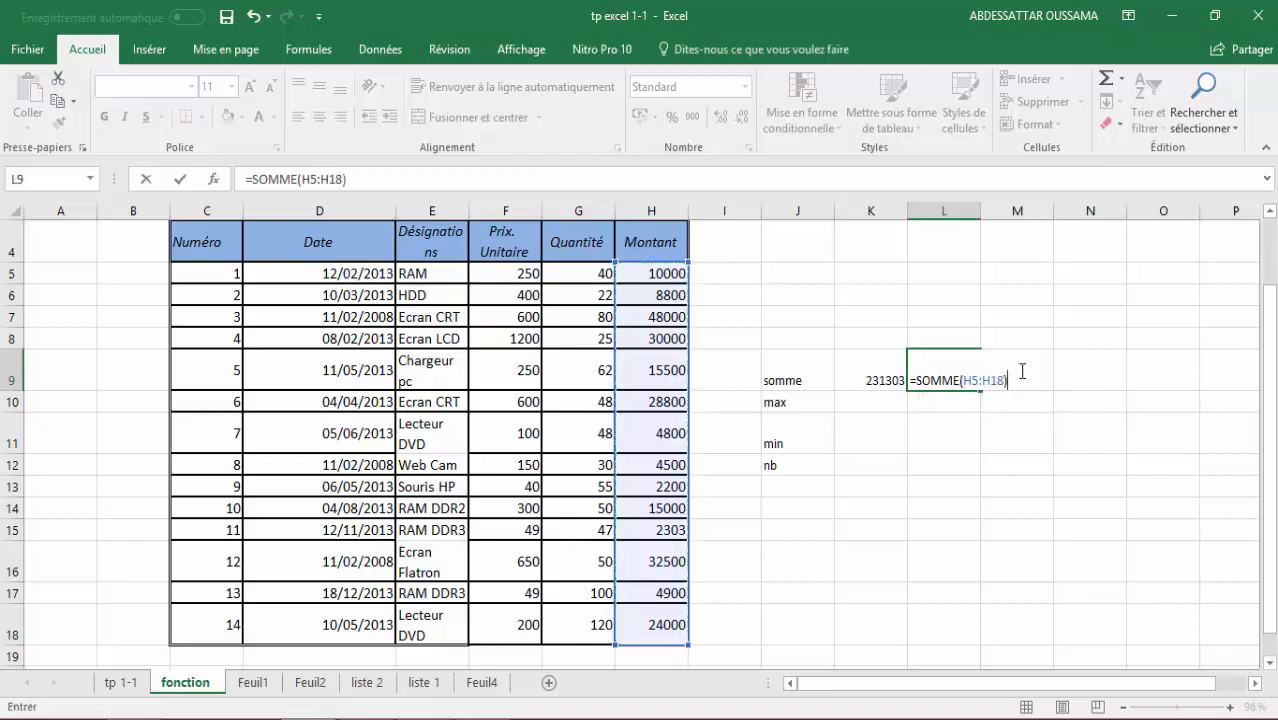
key("Return")
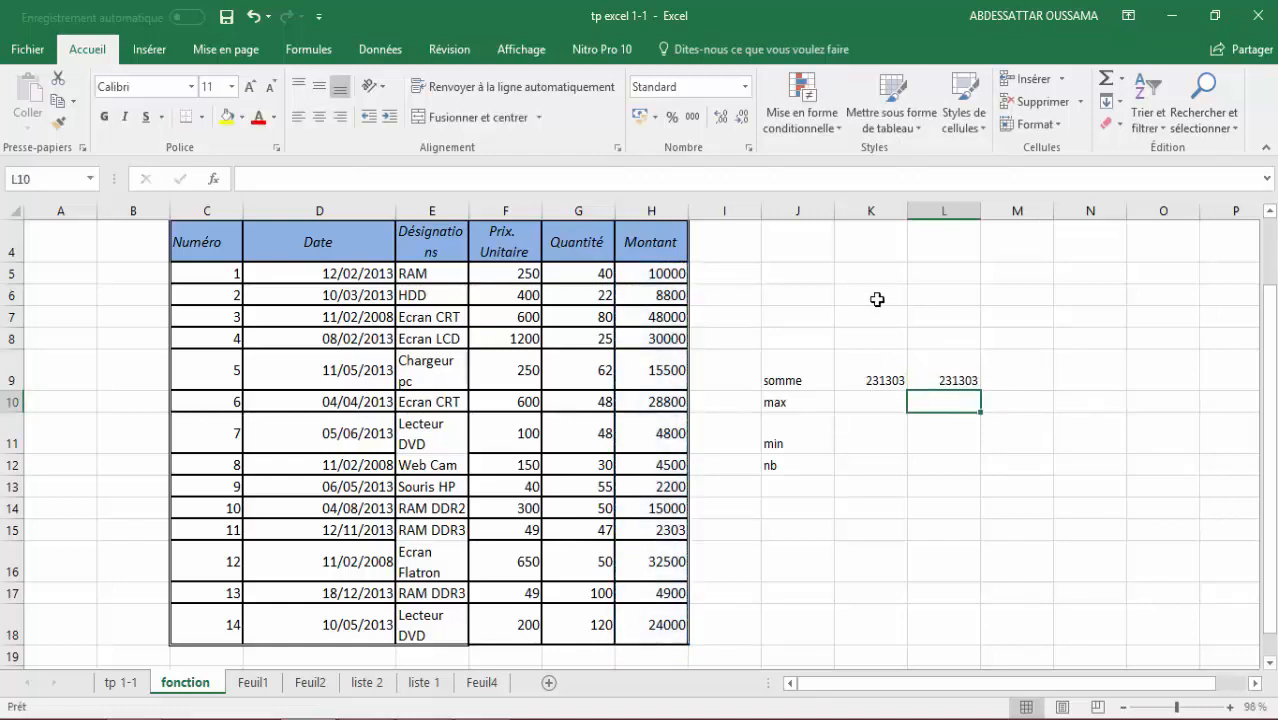
Try an automatic SOMME formula in cell M9 with its suggested range replaced, and clear the cell.
left_click(1004, 366)
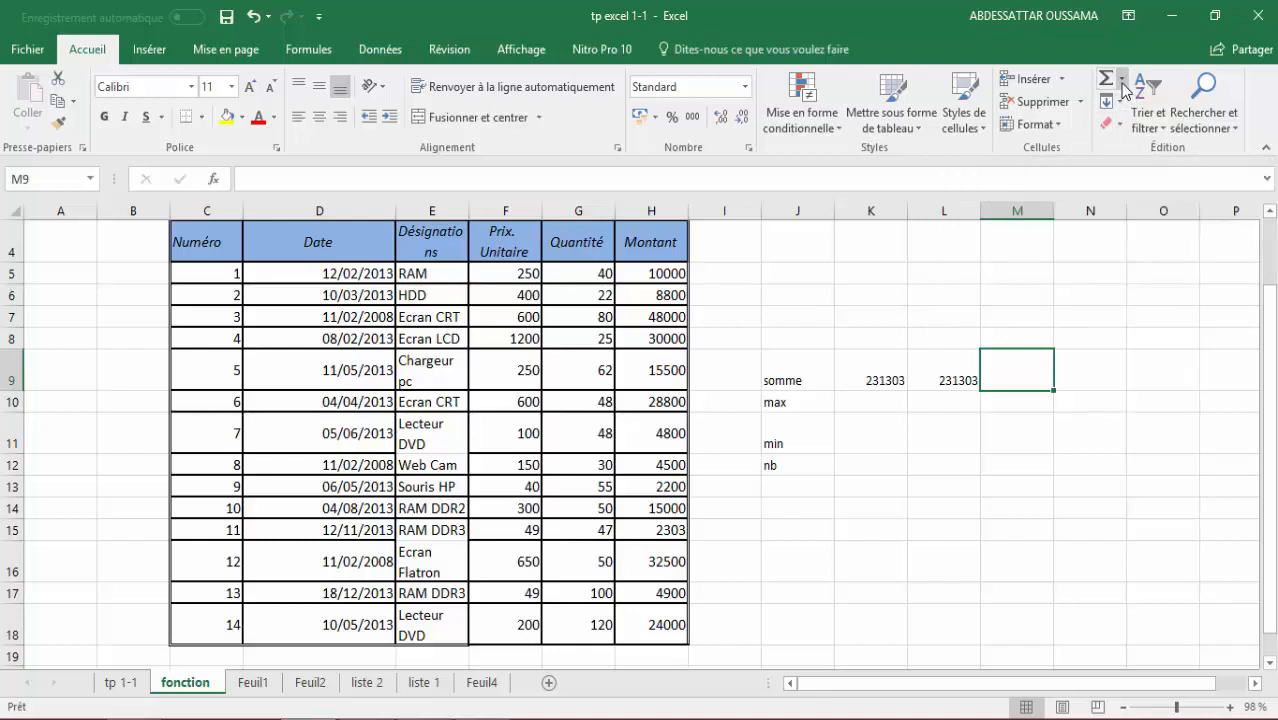
key("alt")
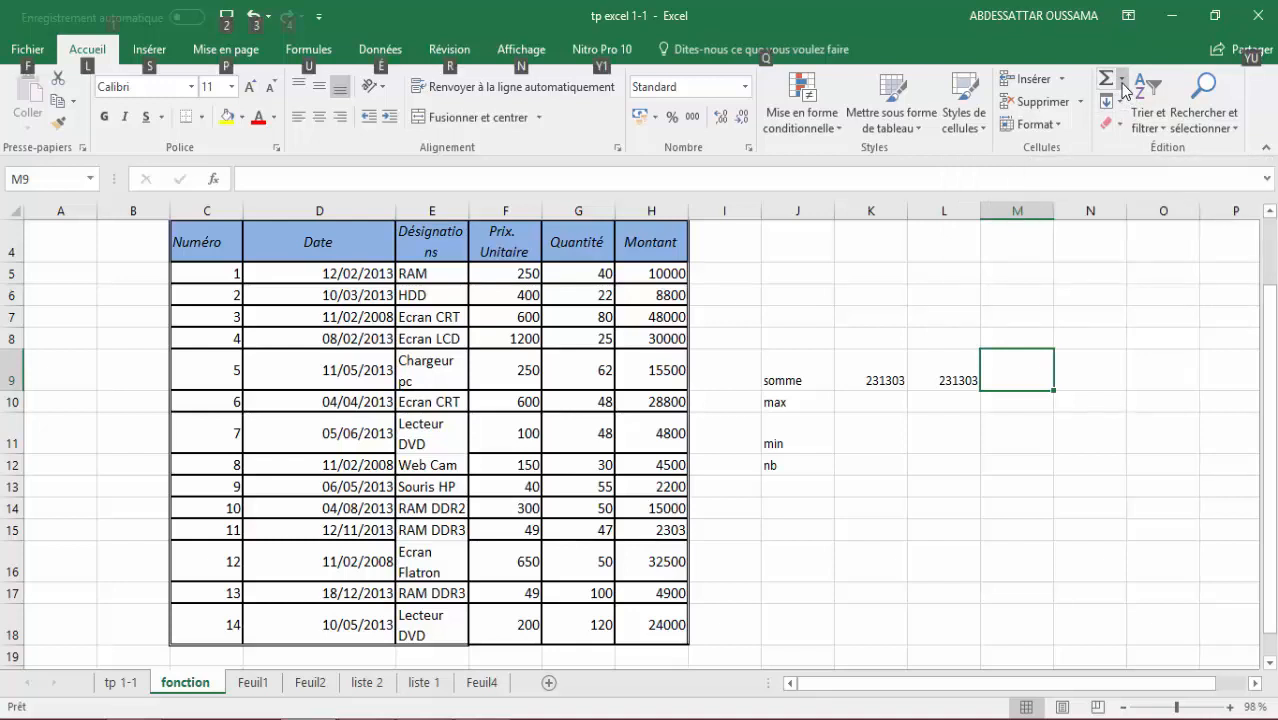
key("alt")
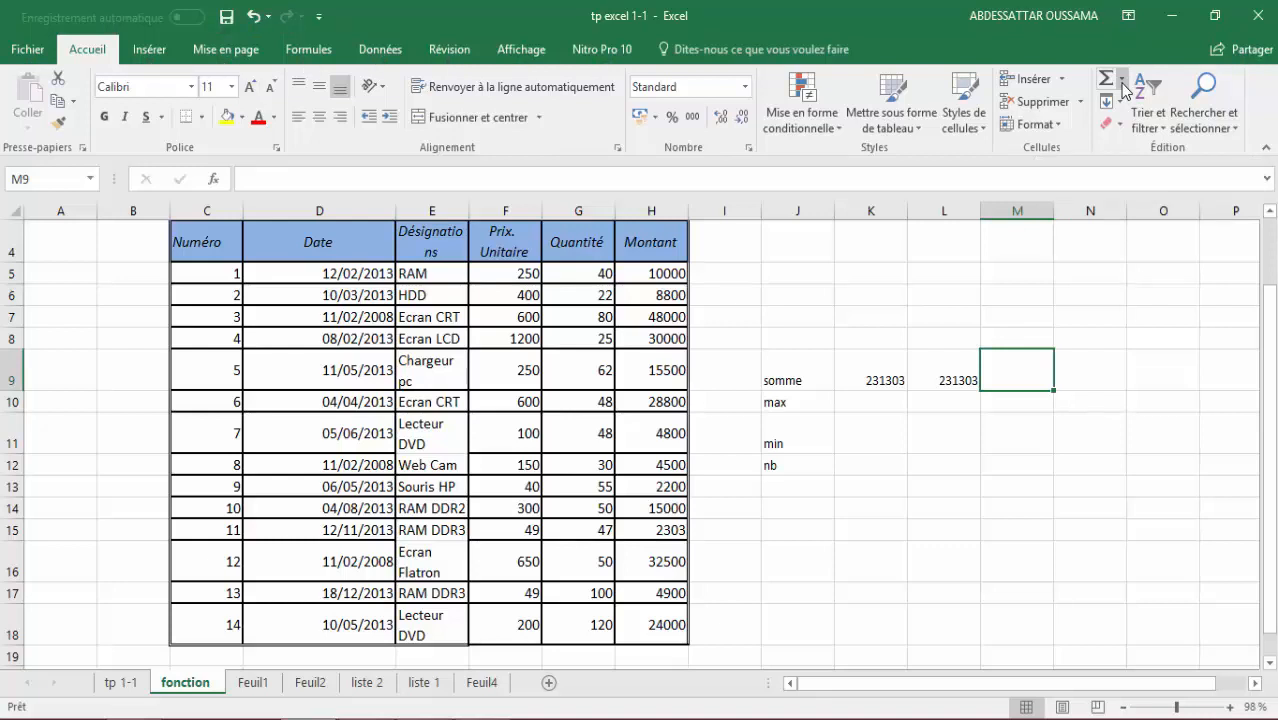
key("alt+equal")
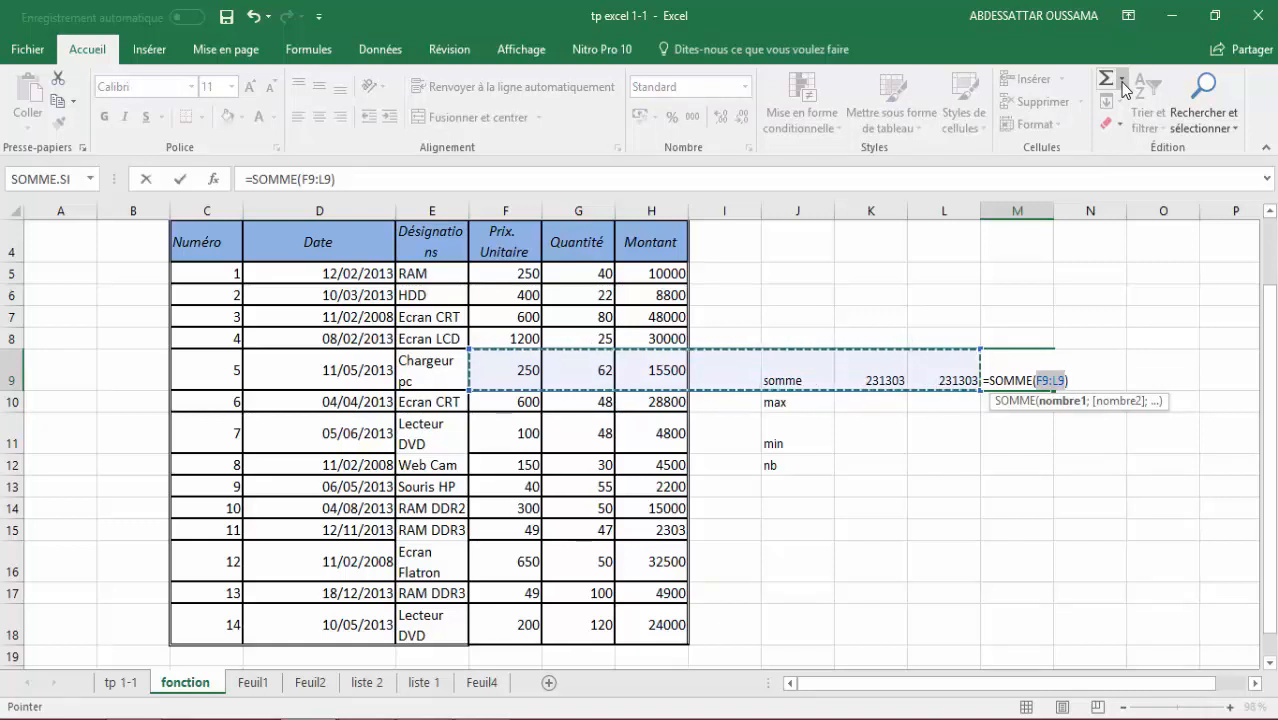
key("BackSpace")
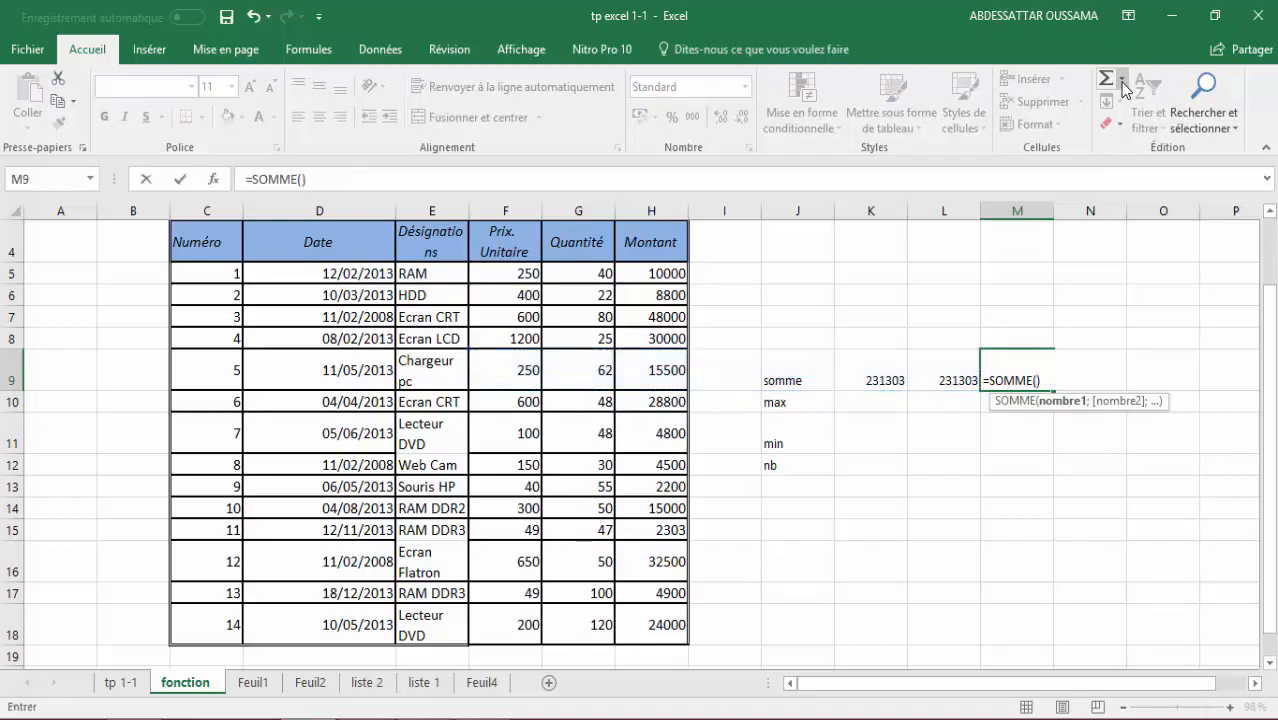
key("Right")
key("Right")
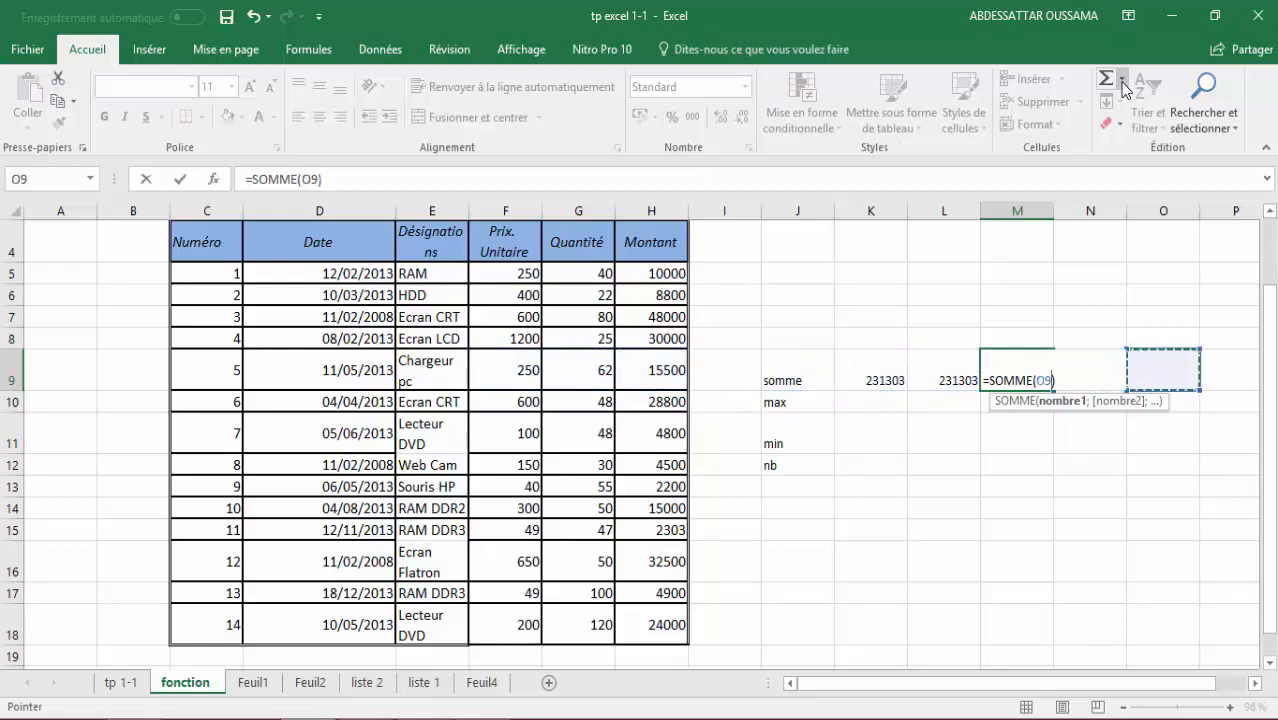
key("Left")
key("Left")
key("Return")
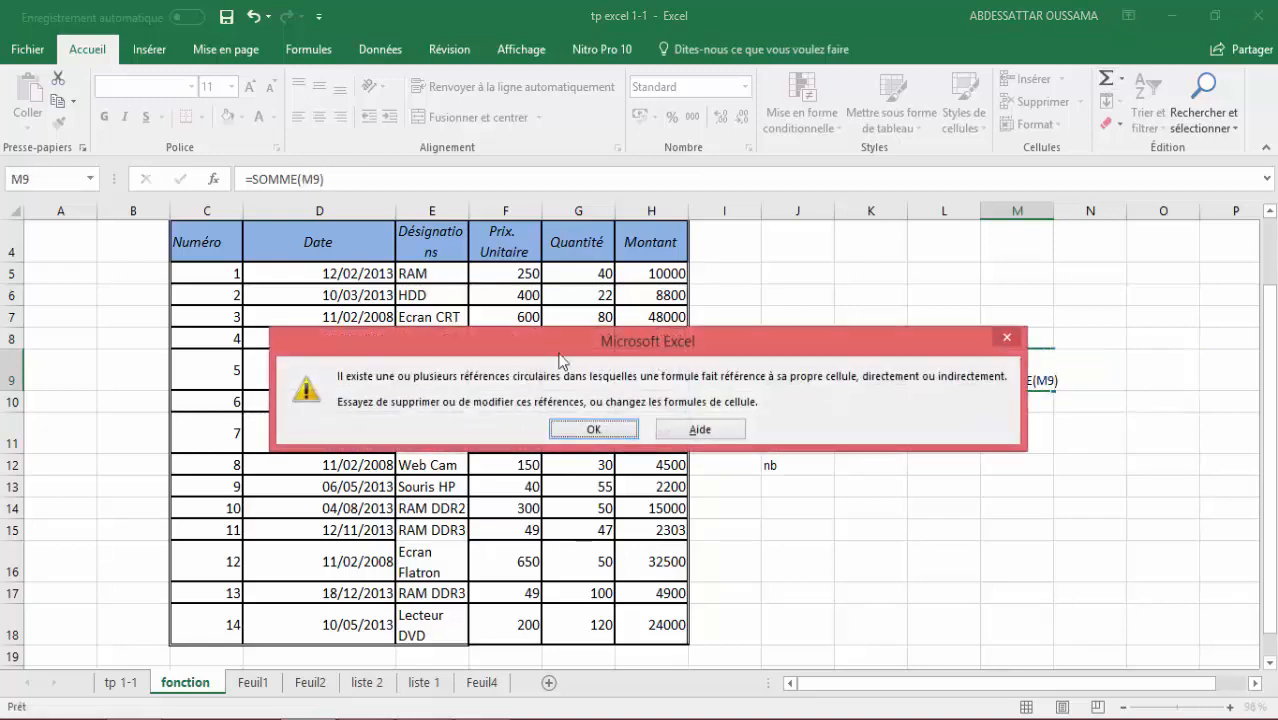
left_click(598, 440)
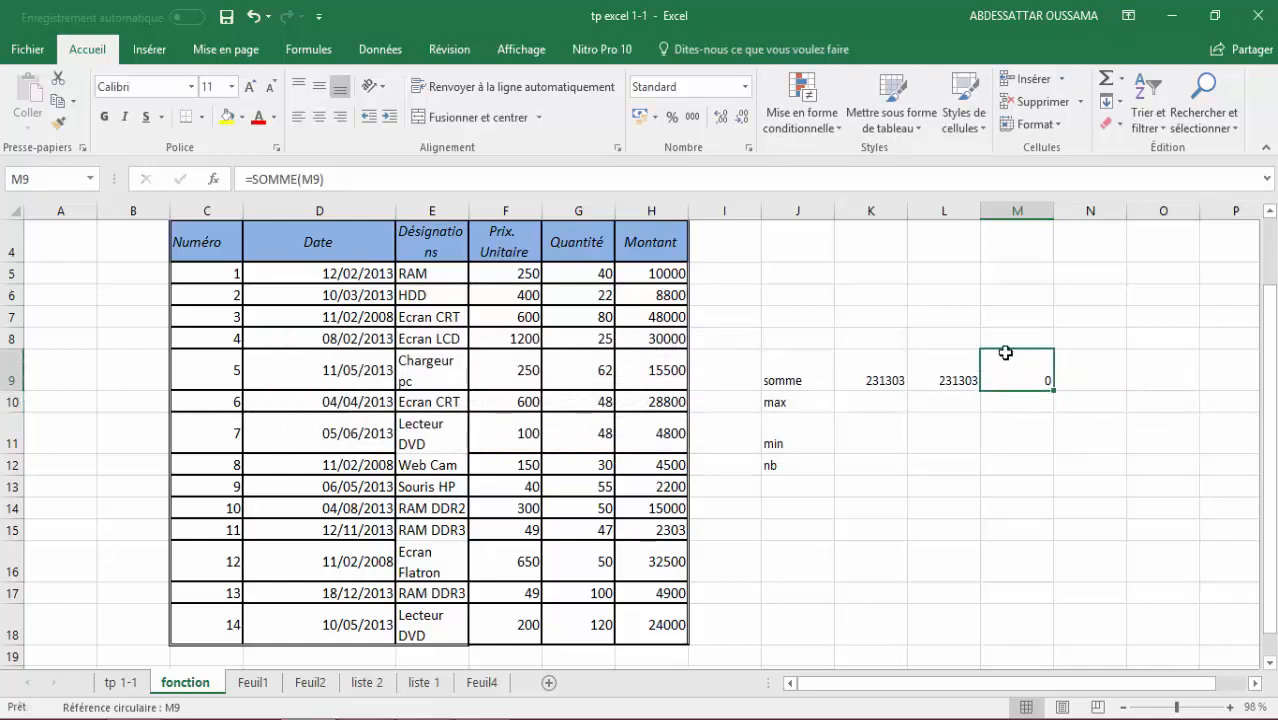
key("Delete")
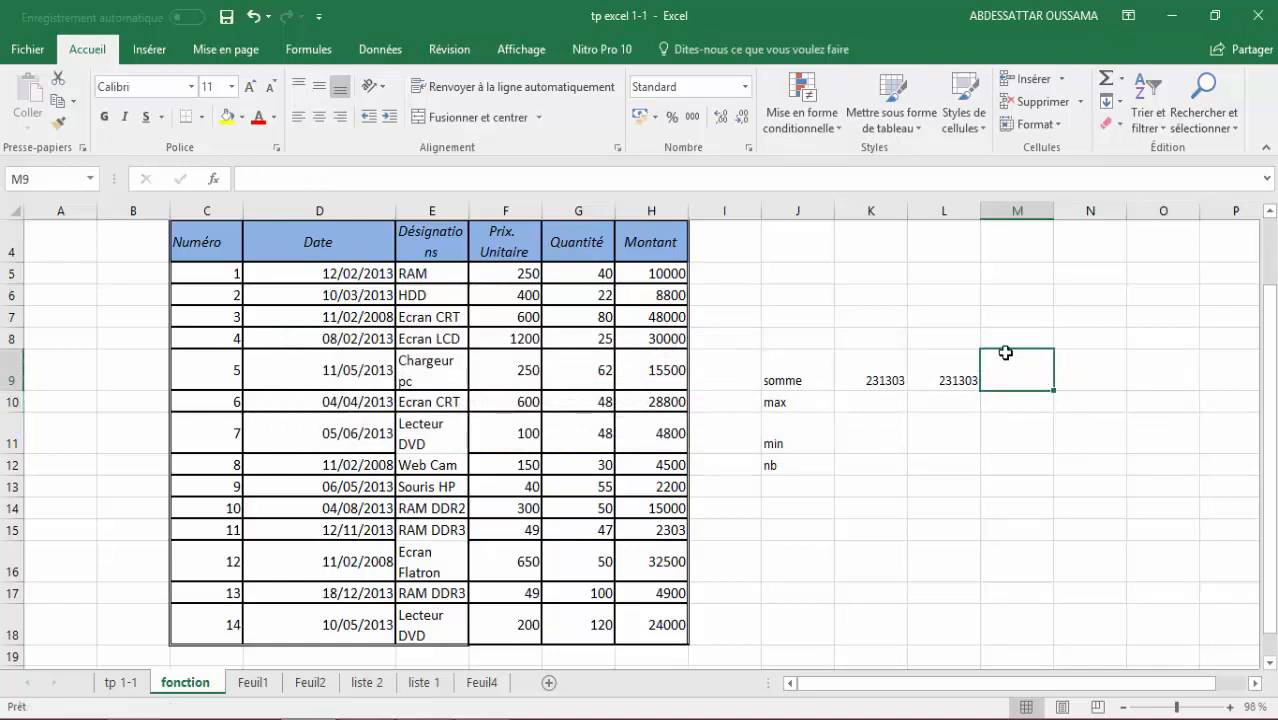
Calculate the sum of the Montant values H5:H18 in cell M9 with an automatic SOMME formula.
left_click(1122, 80)
left_click(1128, 82)
left_click(1124, 80)
left_click(1124, 80)
key("alt")
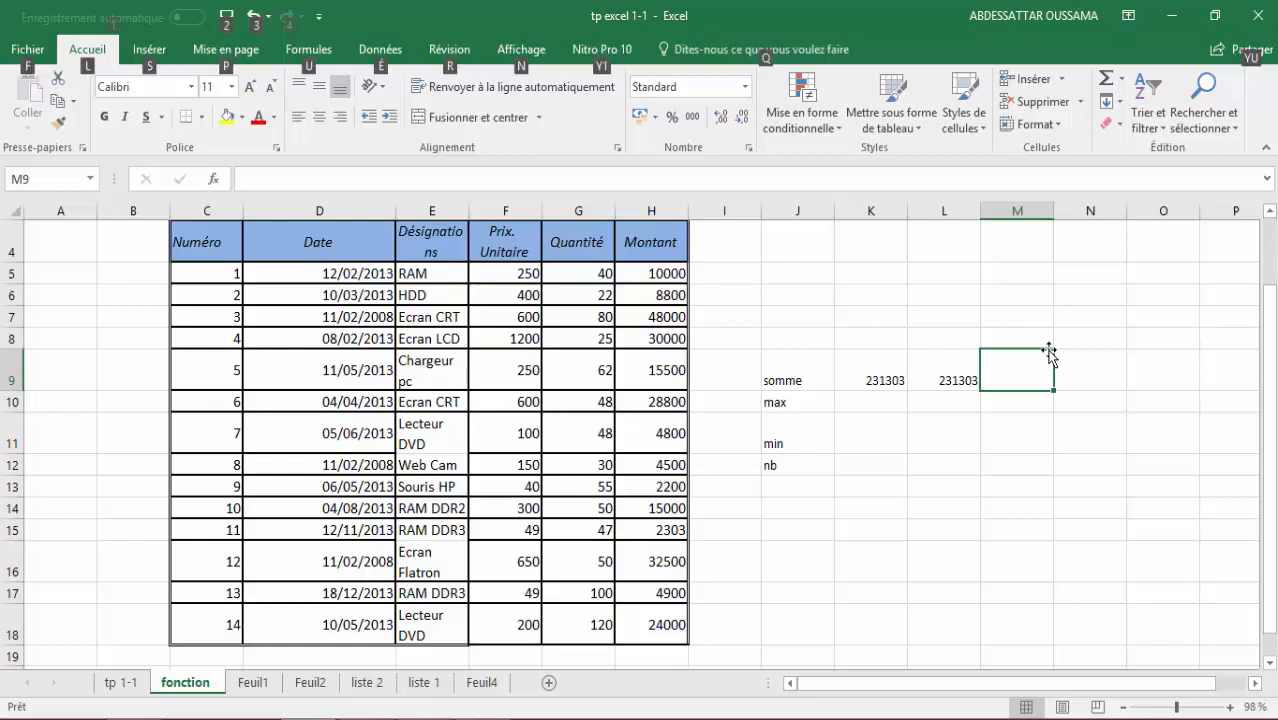
key("alt+equal")
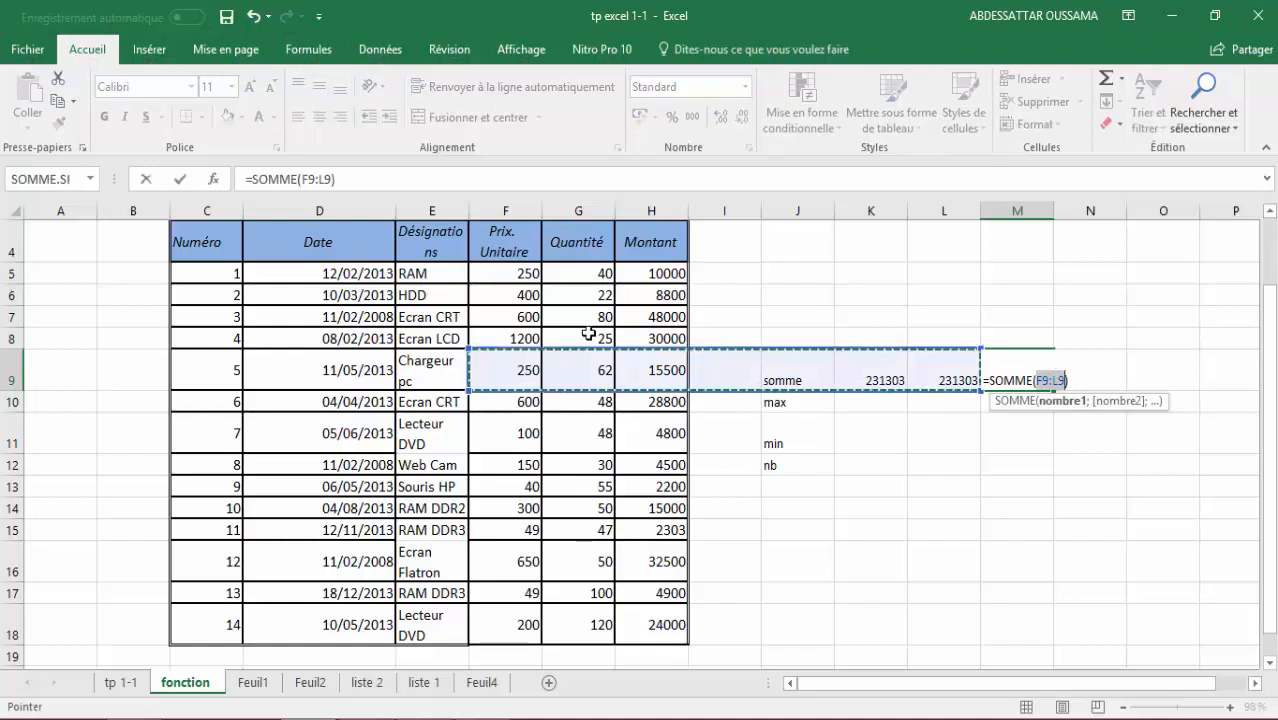
left_click(655, 273)
left_click_drag(655, 273, 668, 617)
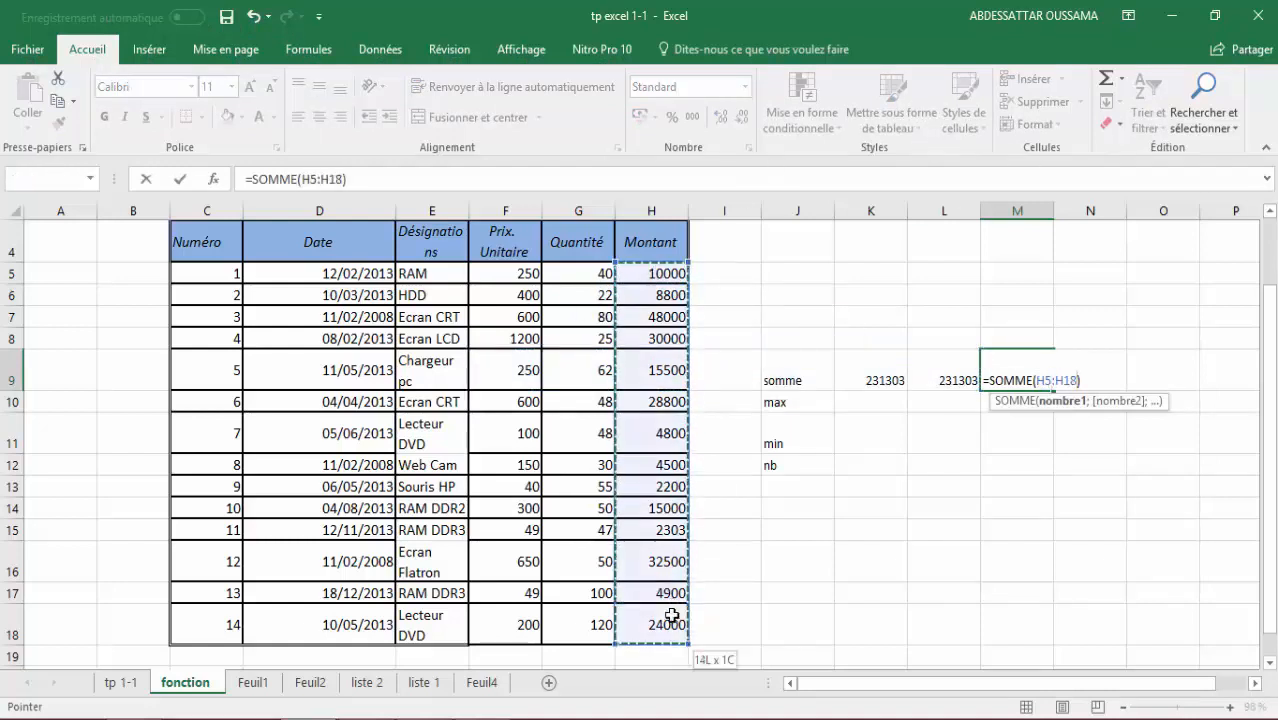
key("Return")
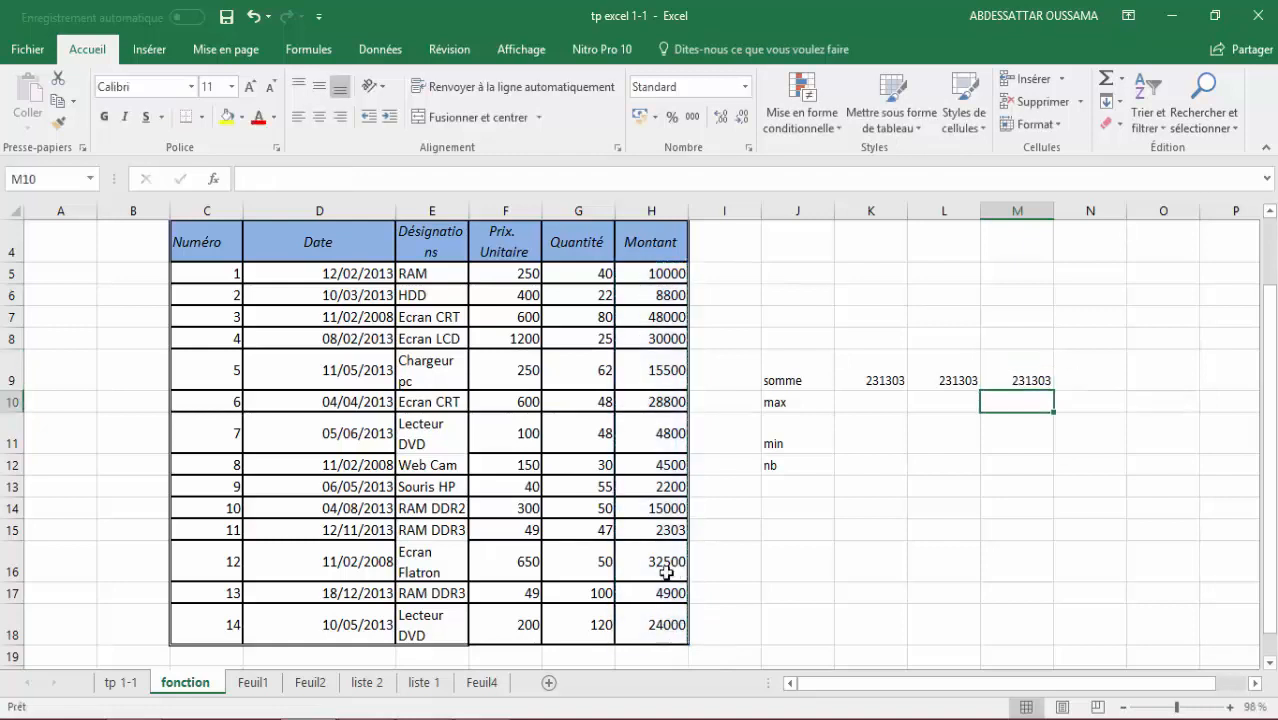
Start defining a name for the Montant values H5:H18 and enter montant as the name.
left_click(1076, 366)
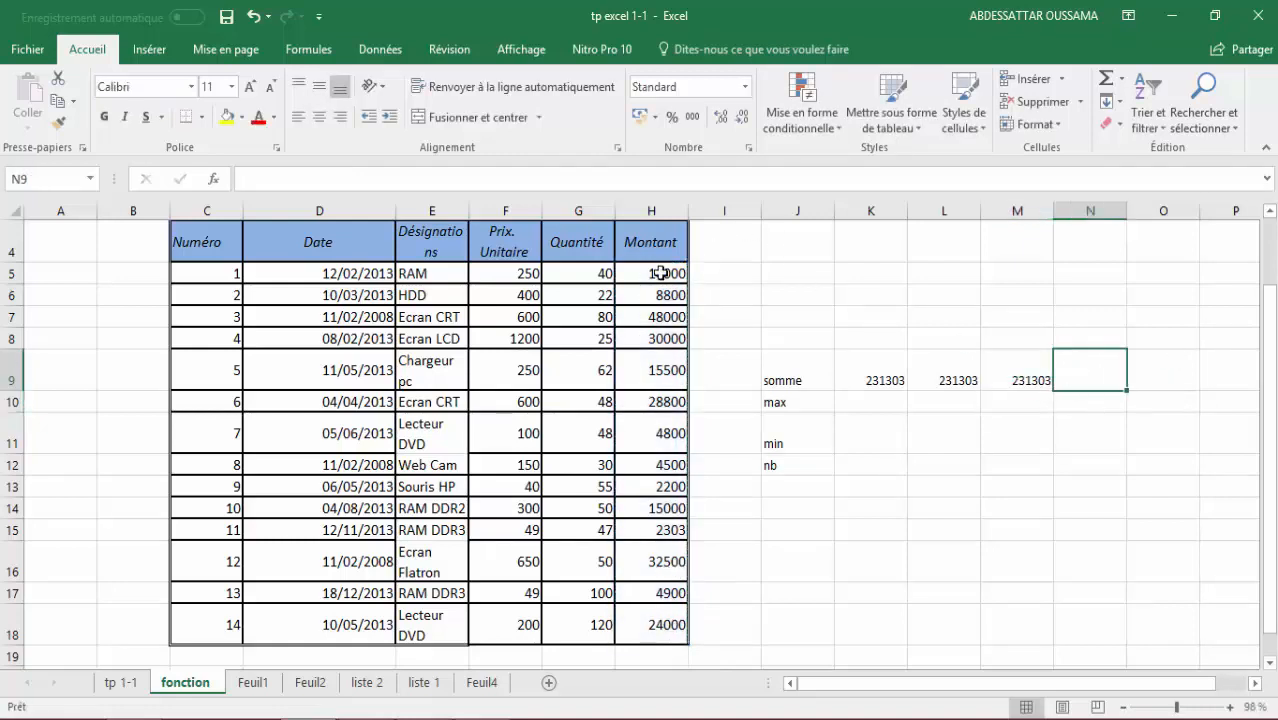
left_click_drag(662, 273, 649, 632)
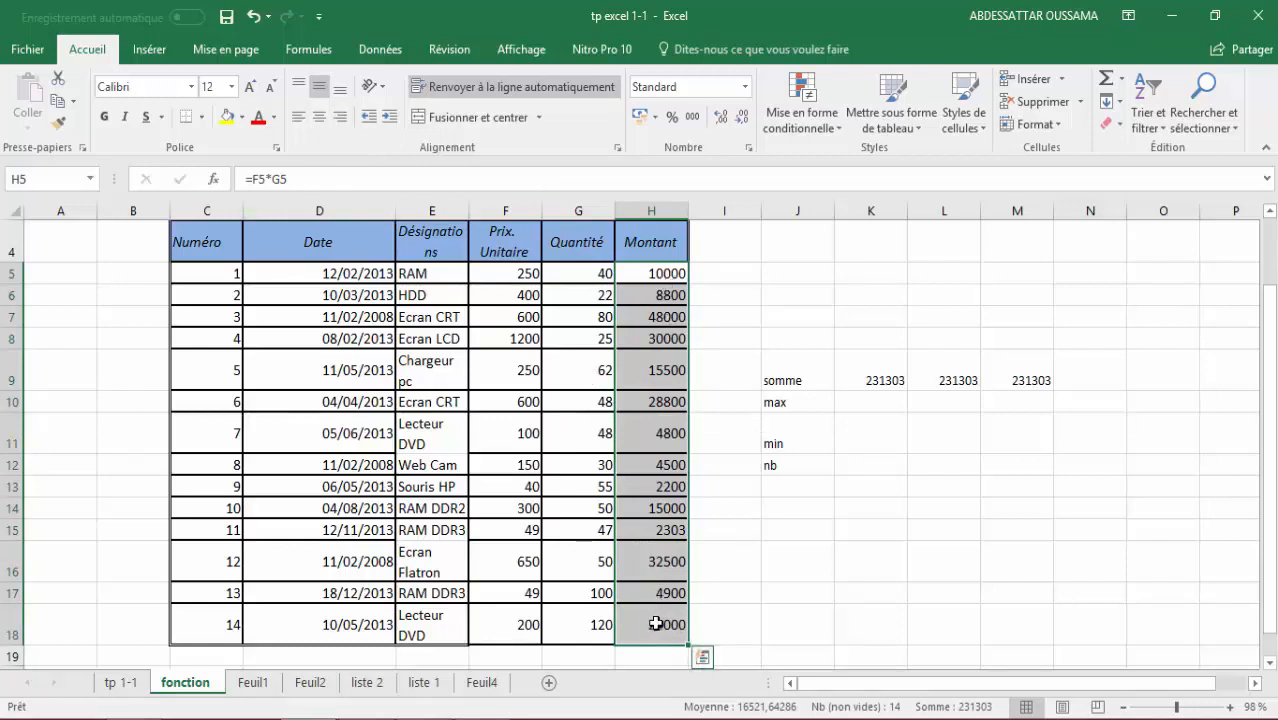
left_click(306, 53)
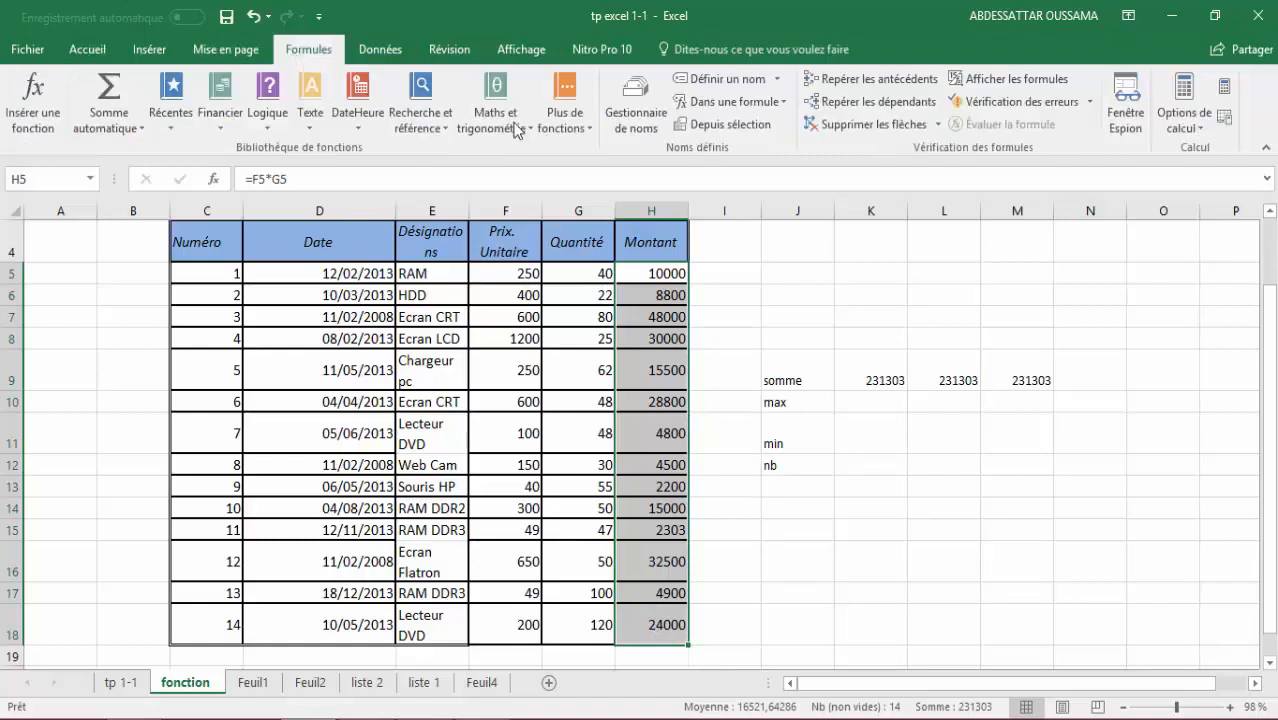
left_click(706, 82)
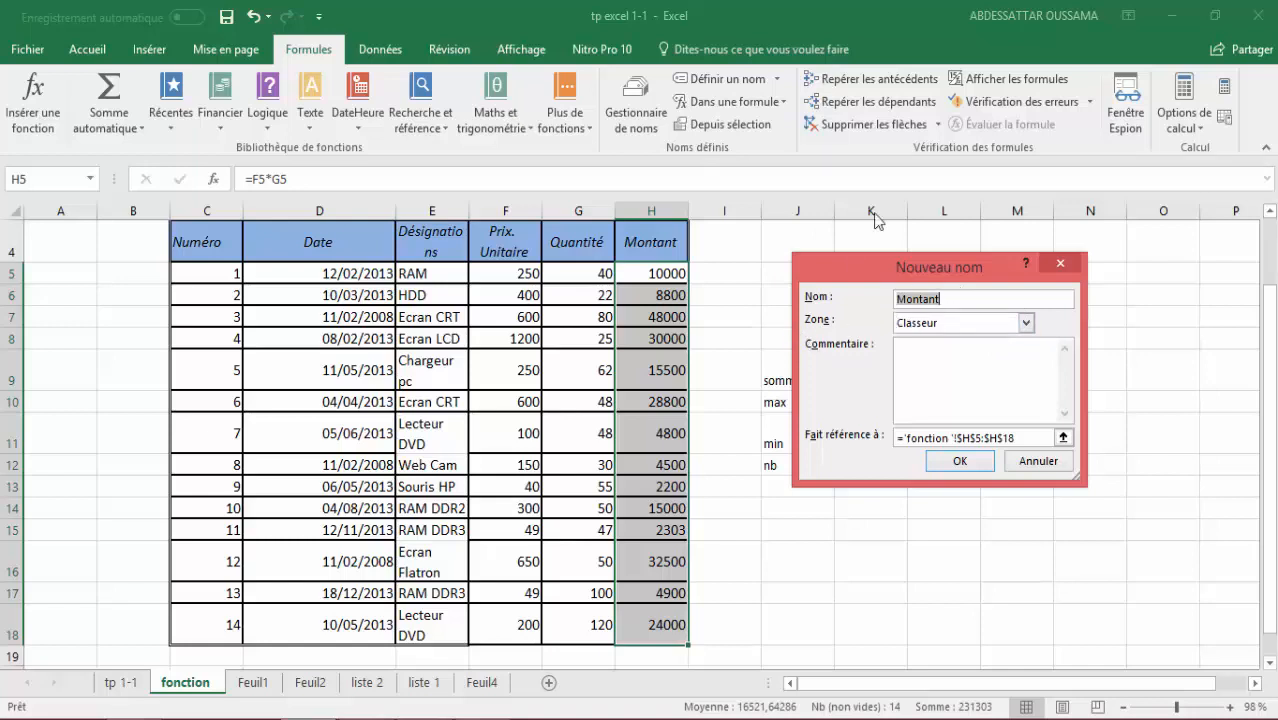
type("i")
key("BackSpace")
key("BackSpace")
key("BackSpace")
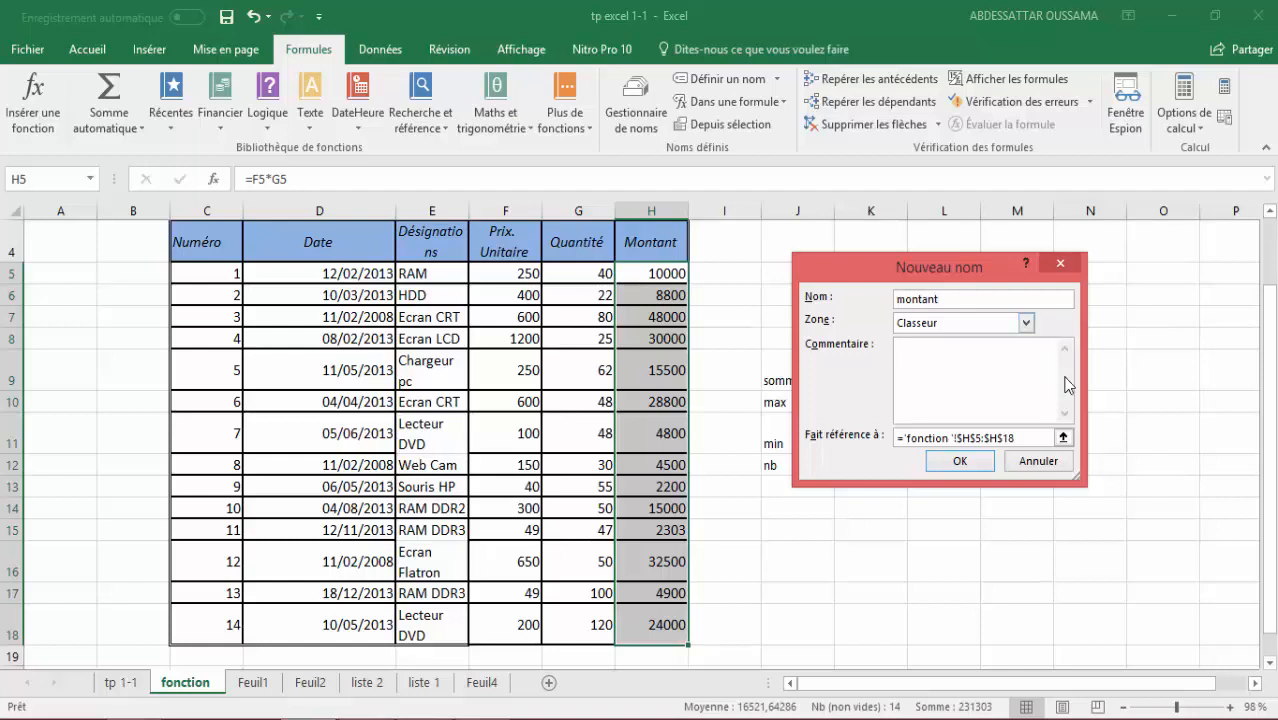
Choose Classeur as the name's scope, check its reference to H5:H18 on the fonction sheet, and create the name.
left_click(1026, 323)
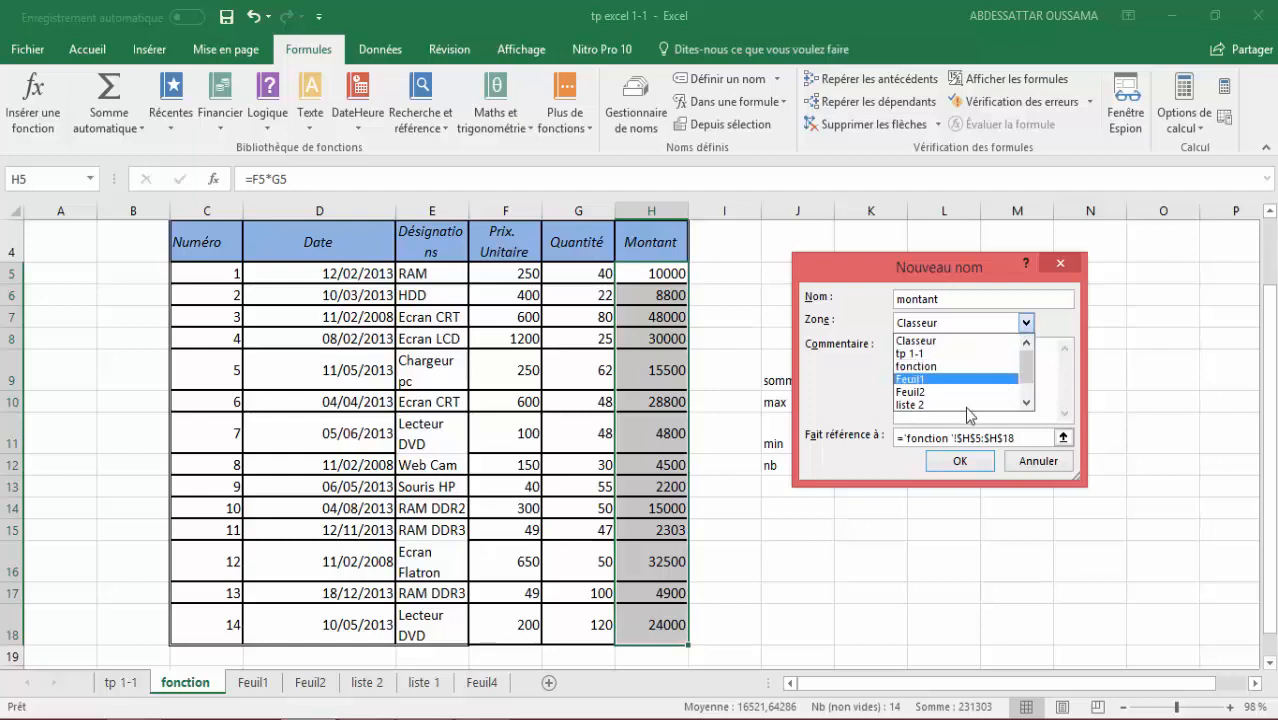
left_click(967, 341)
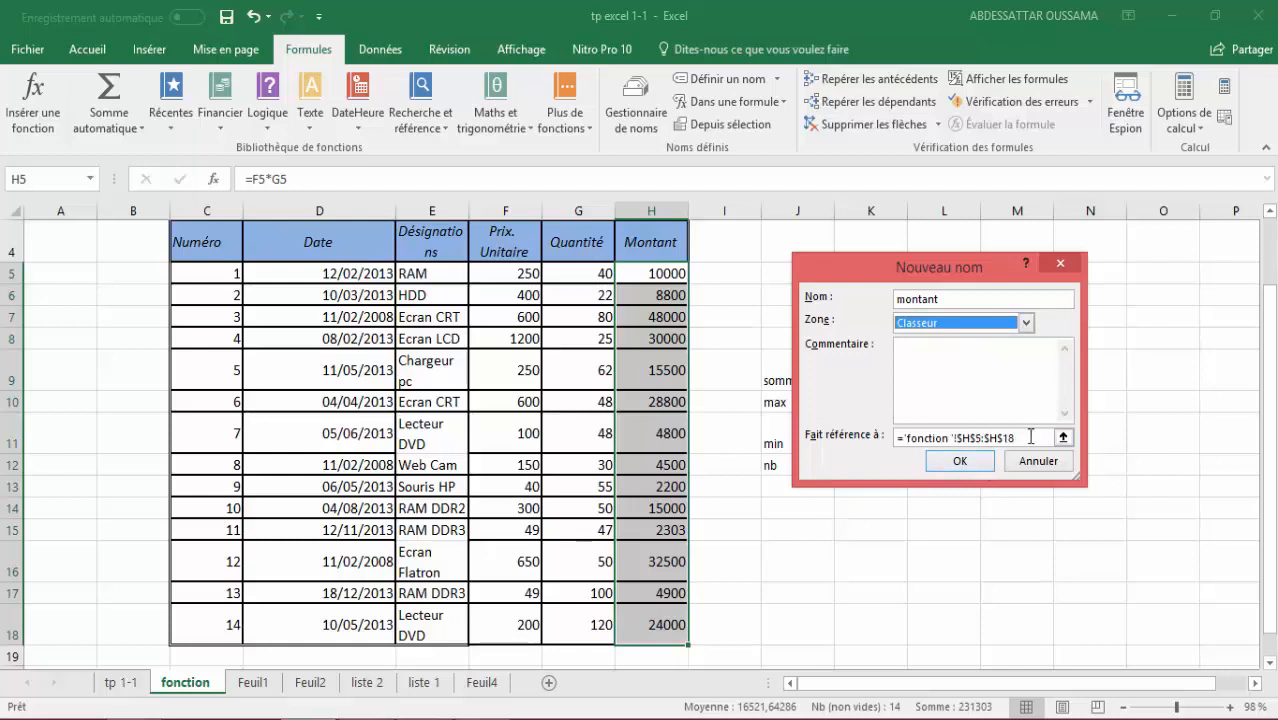
left_click_drag(1030, 438, 951, 432)
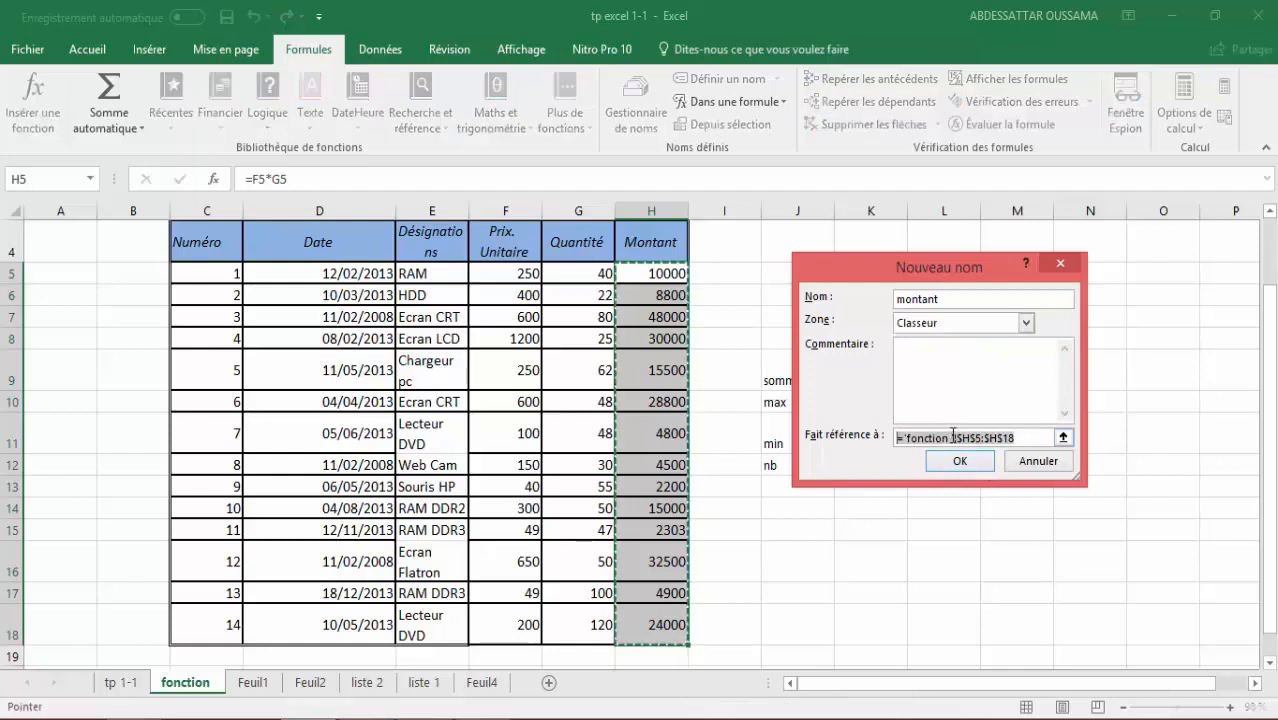
left_click(953, 436)
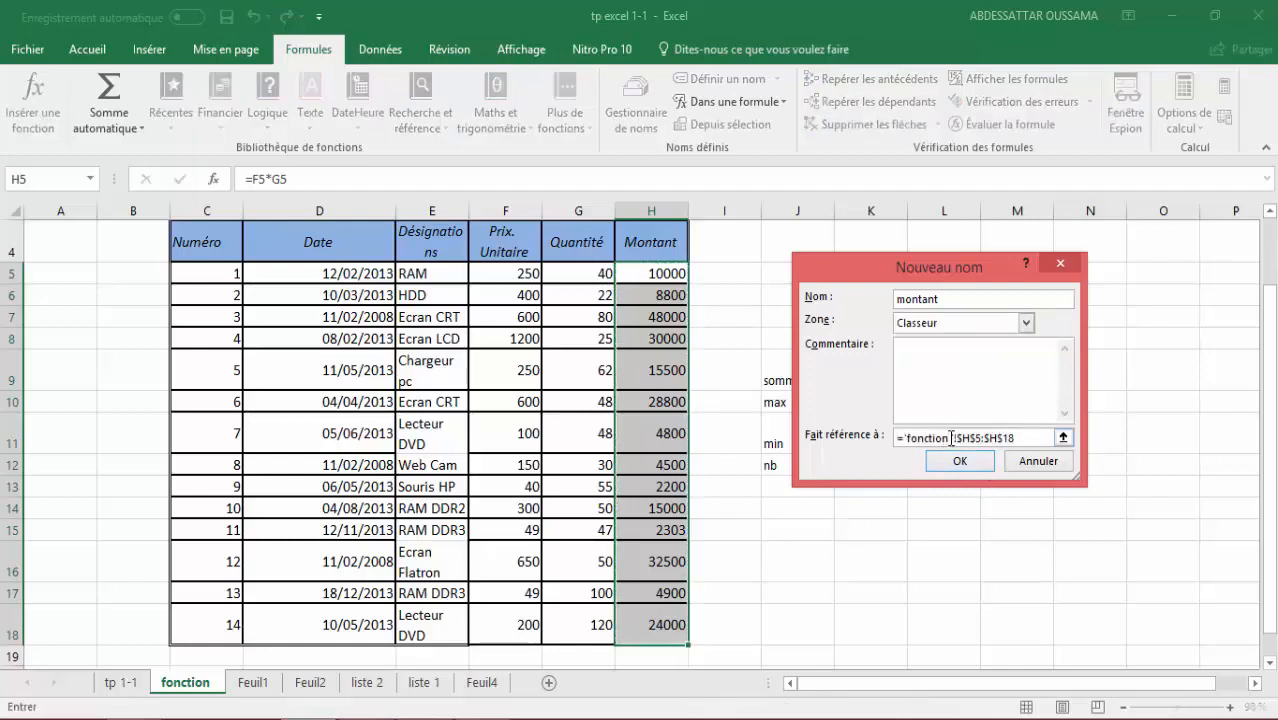
left_click_drag(951, 437, 906, 436)
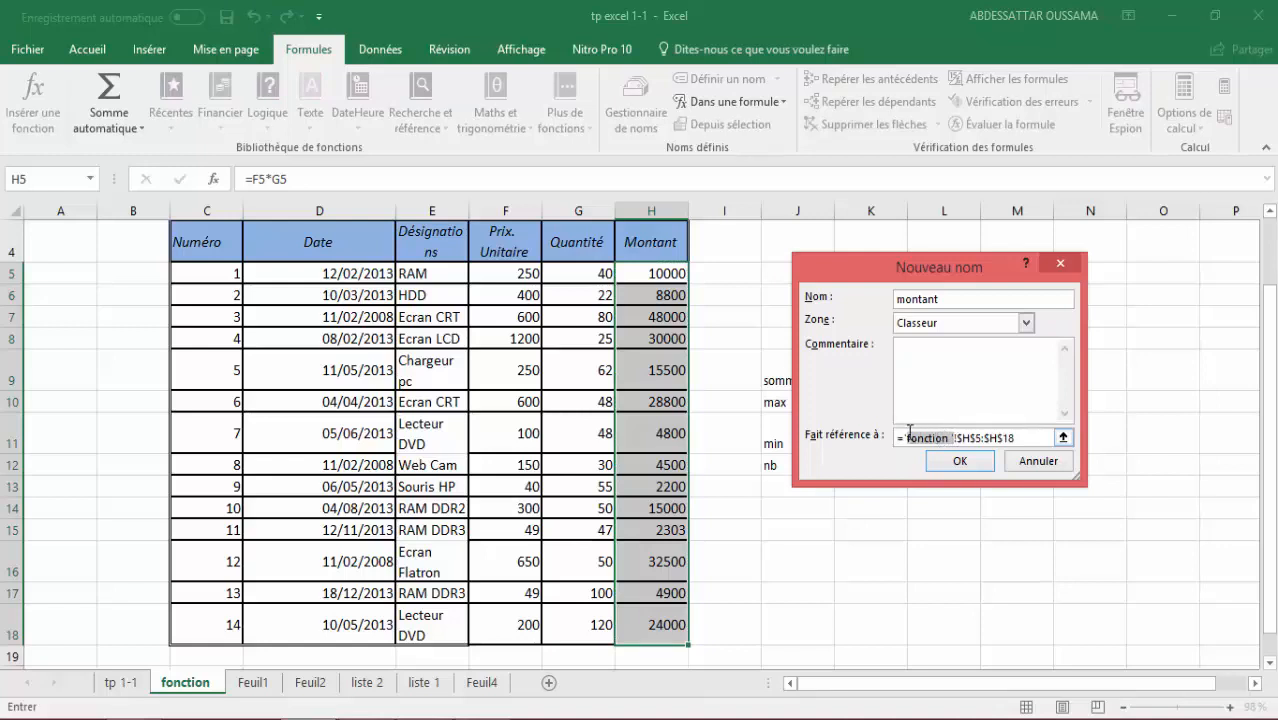
left_click(970, 437)
left_click_drag(965, 438, 997, 437)
mouse_move(1000, 437)
left_mouse_down()
mouse_move(1016, 437)
mouse_move(986, 438)
mouse_move(1017, 440)
left_mouse_up()
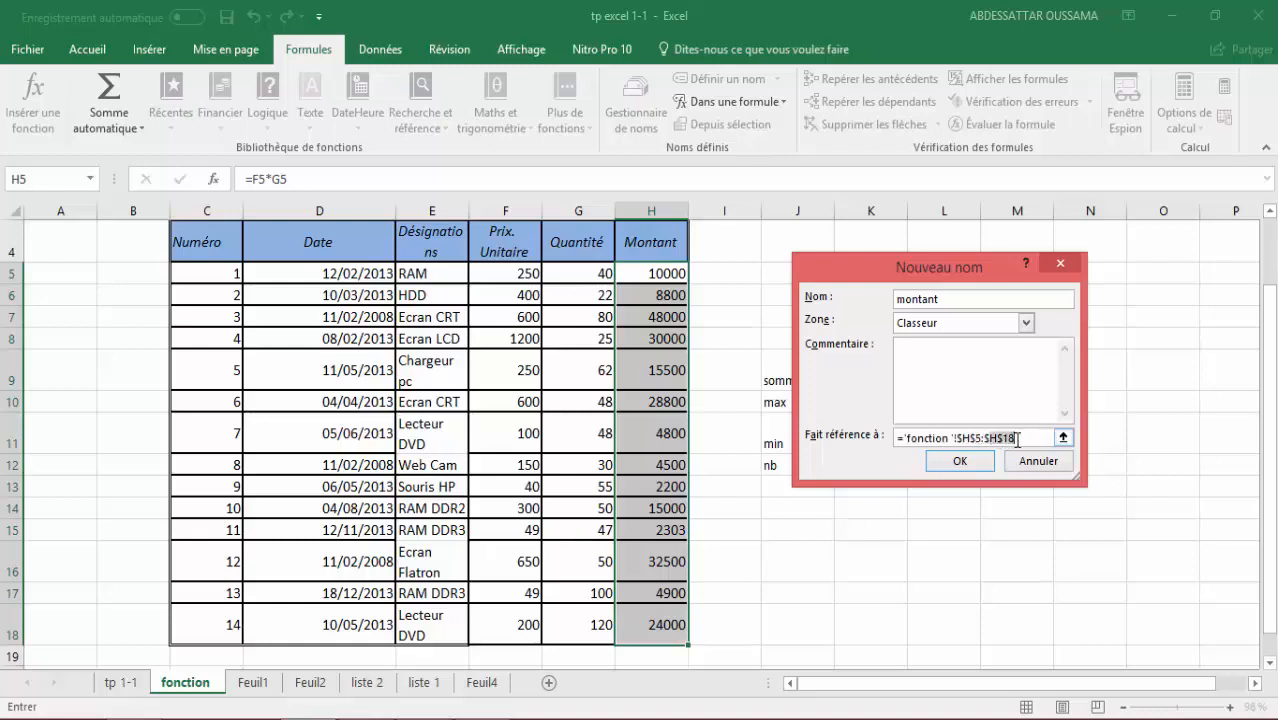
left_click(960, 462)
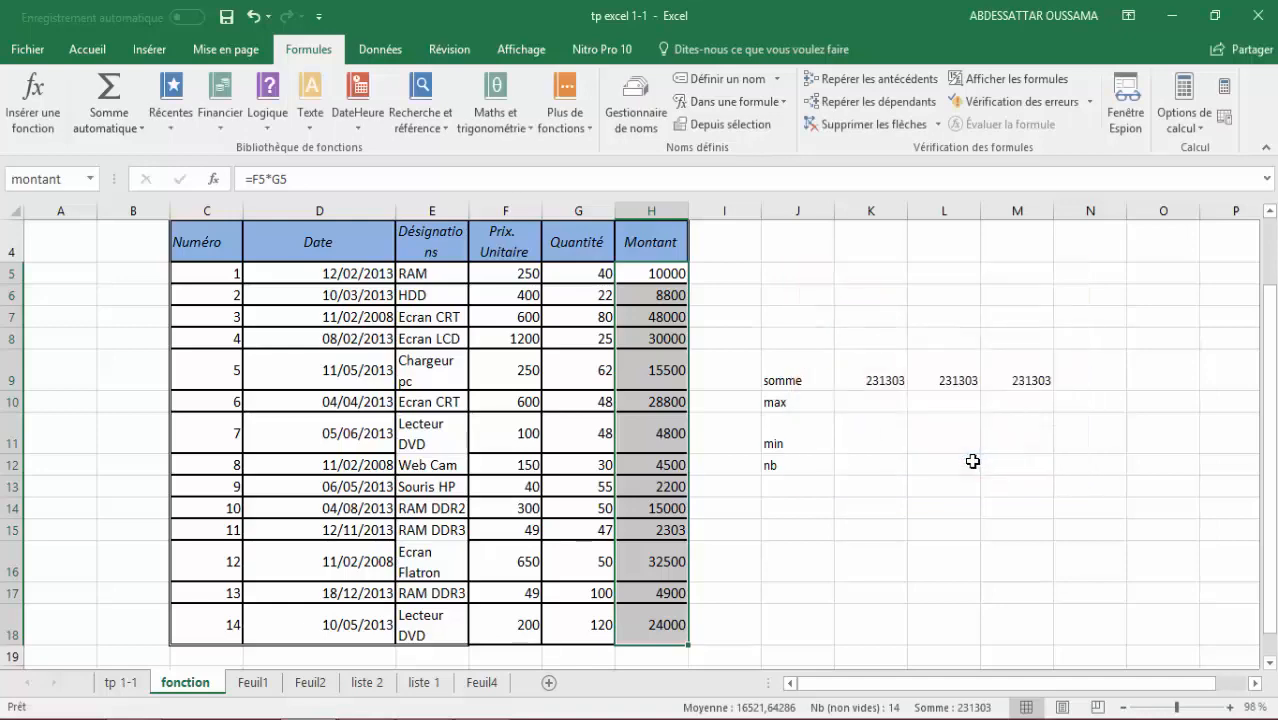
Add a new worksheet and enter the formula =SOMME(montant) in its cell J9.
left_click(548, 682)
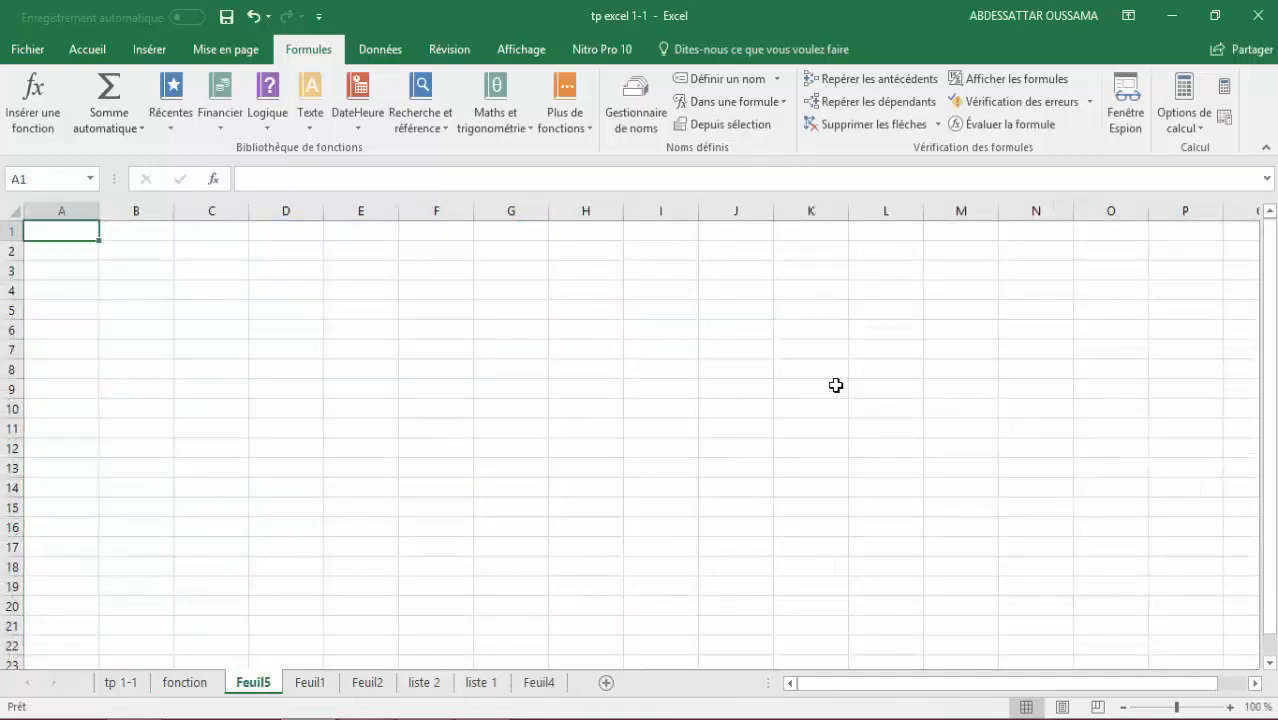
left_click(758, 392)
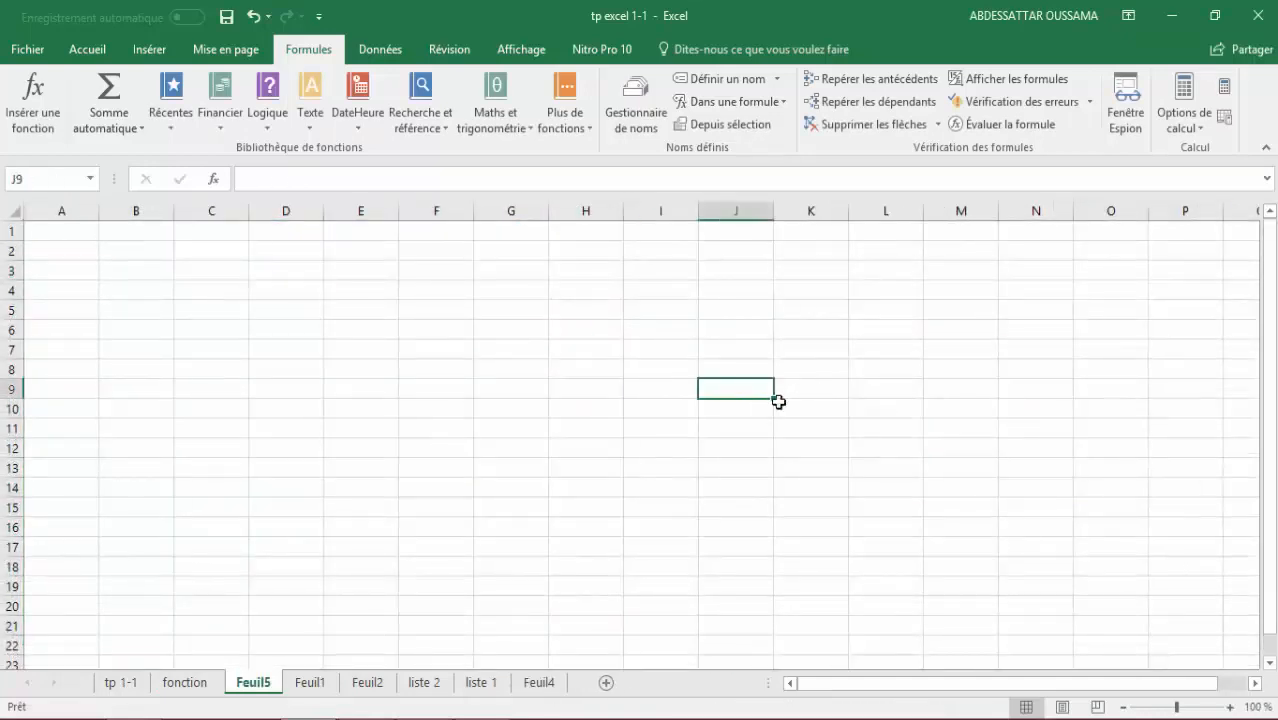
type("=")
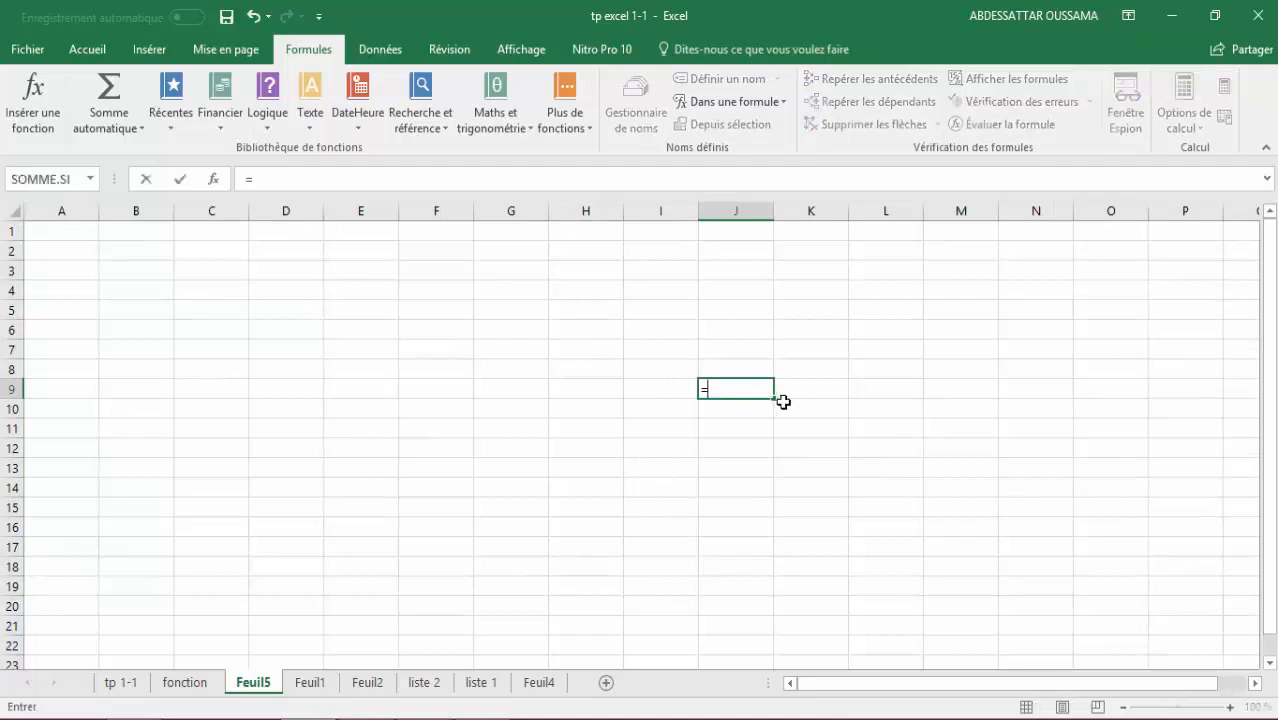
type("som")
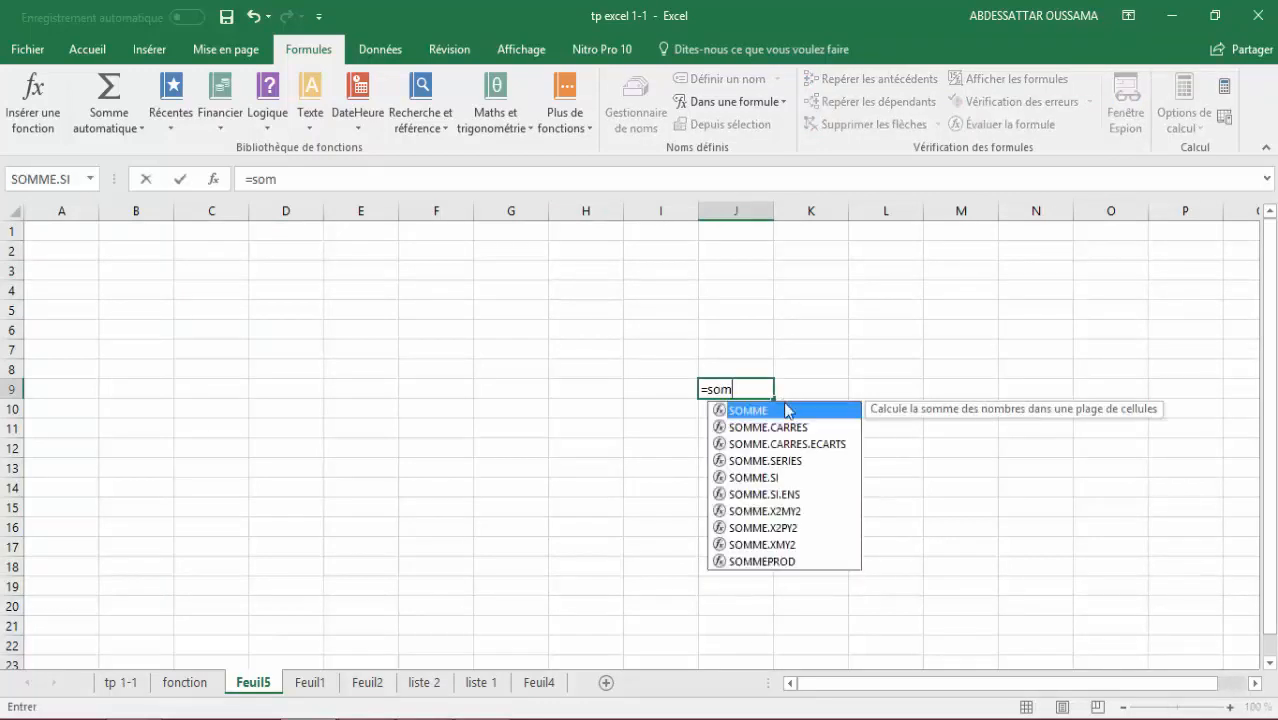
double_click(787, 410)
type("mo")
type("n")
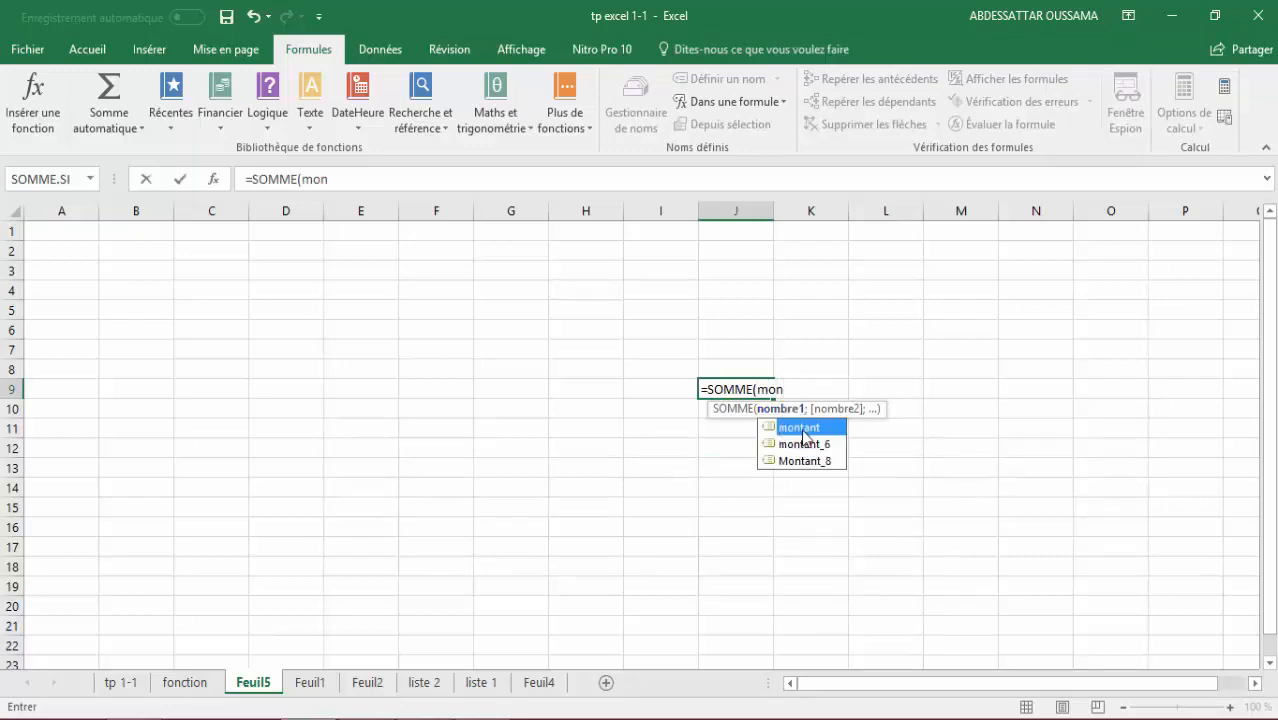
double_click(803, 430)
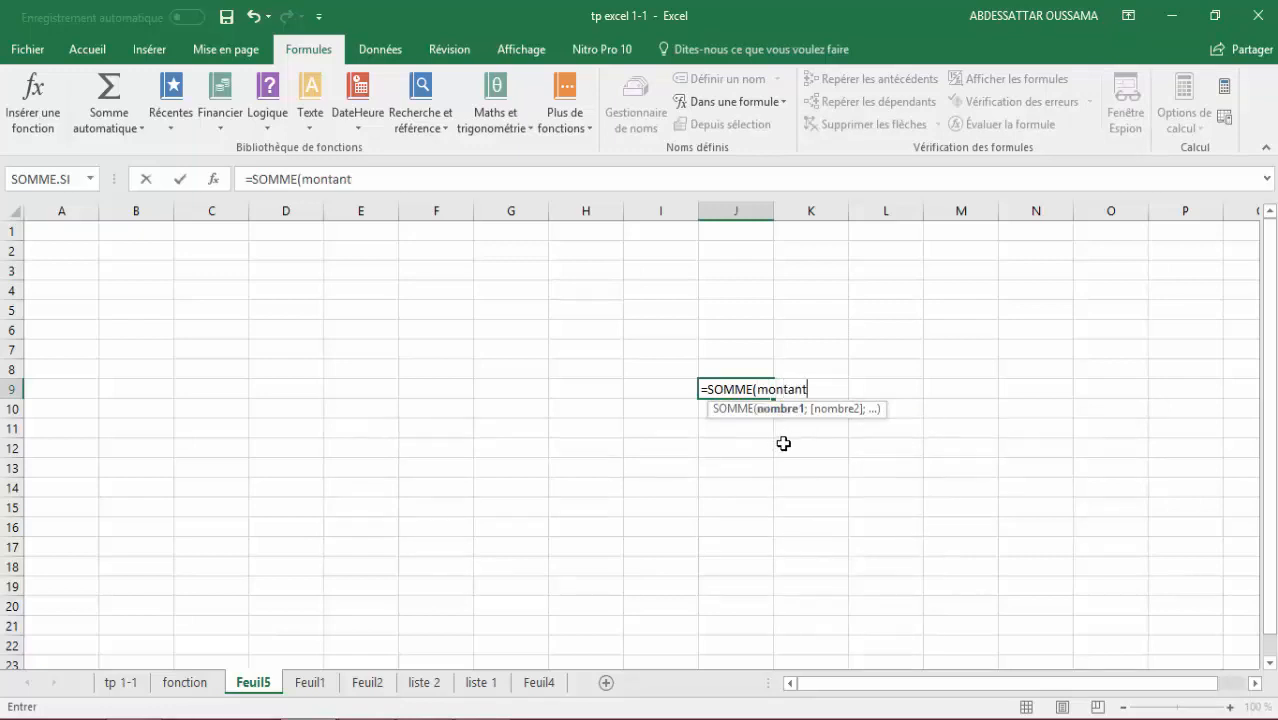
type(")")
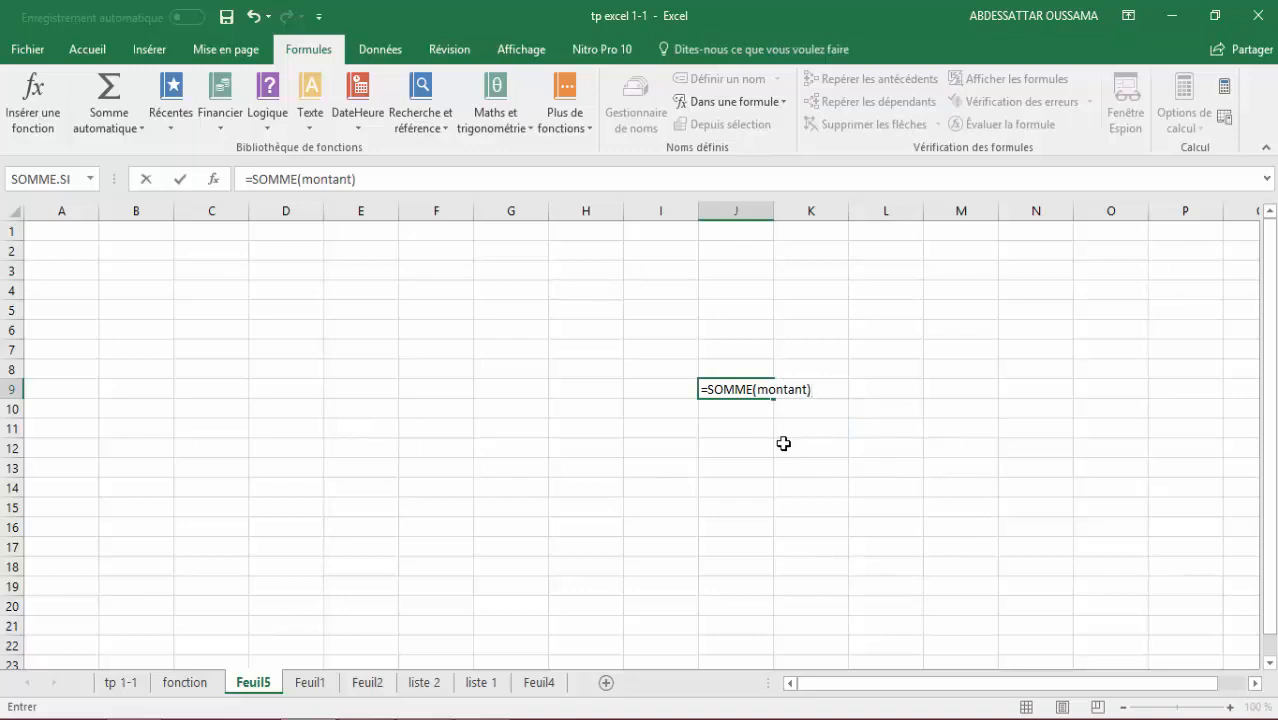
key("Return")
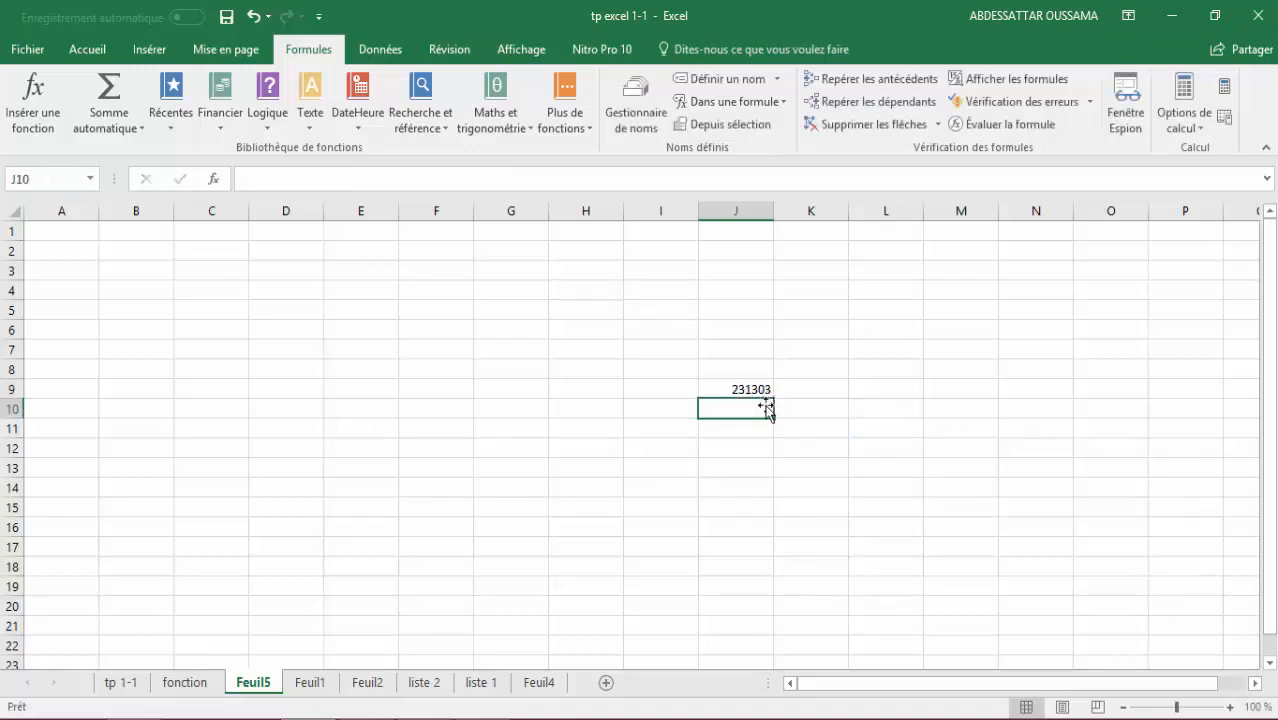
key("Up")
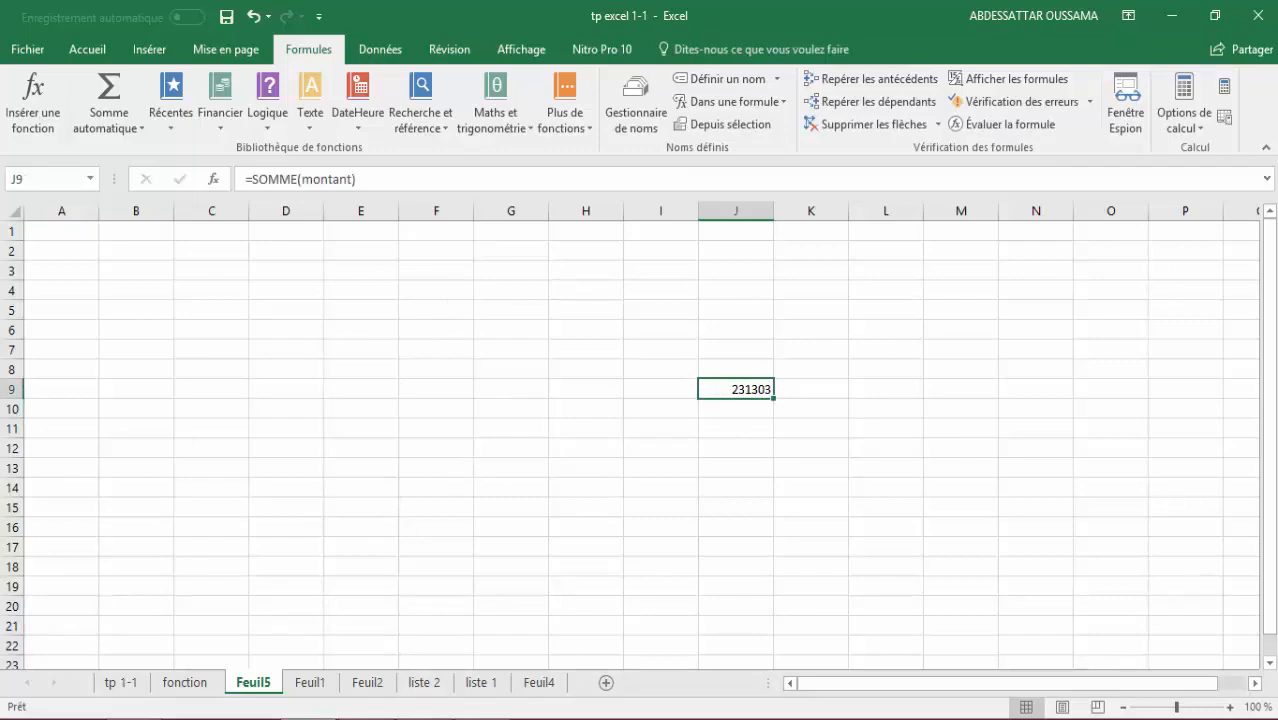
Return to the fonction sheet and review the definition of the name montant in the name manager.
left_click(178, 684)
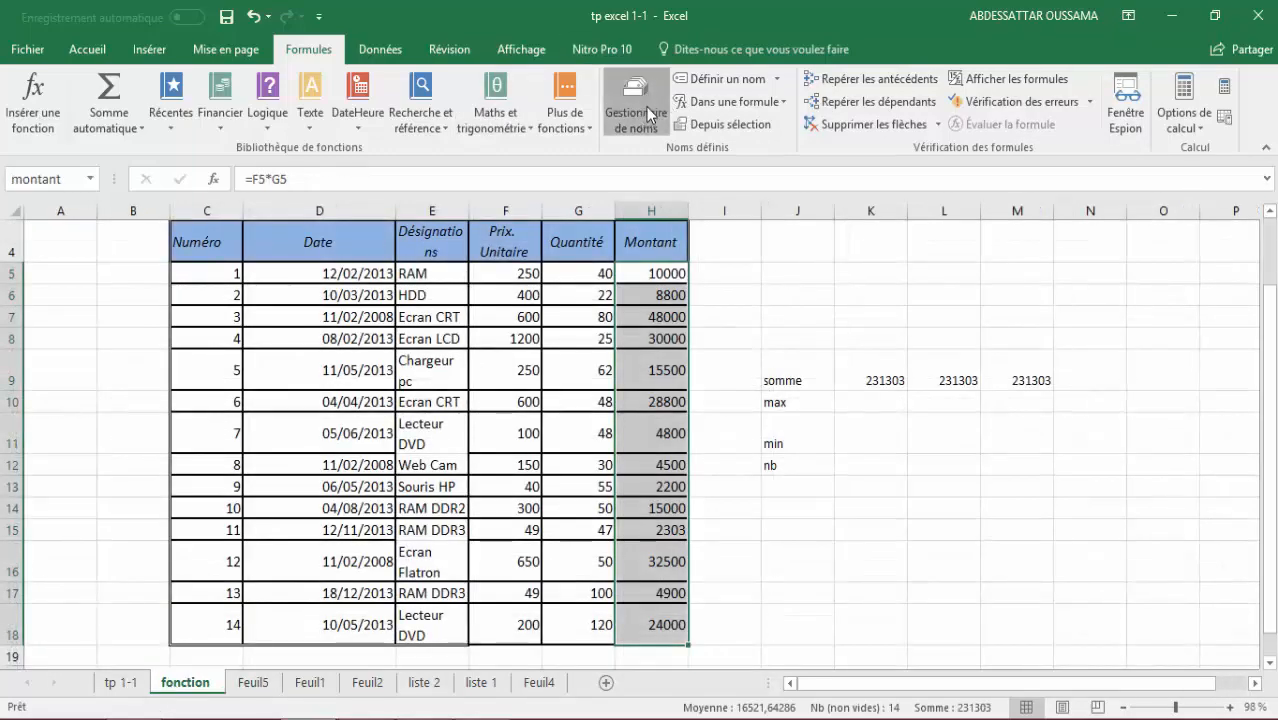
left_click(636, 118)
left_click(804, 200)
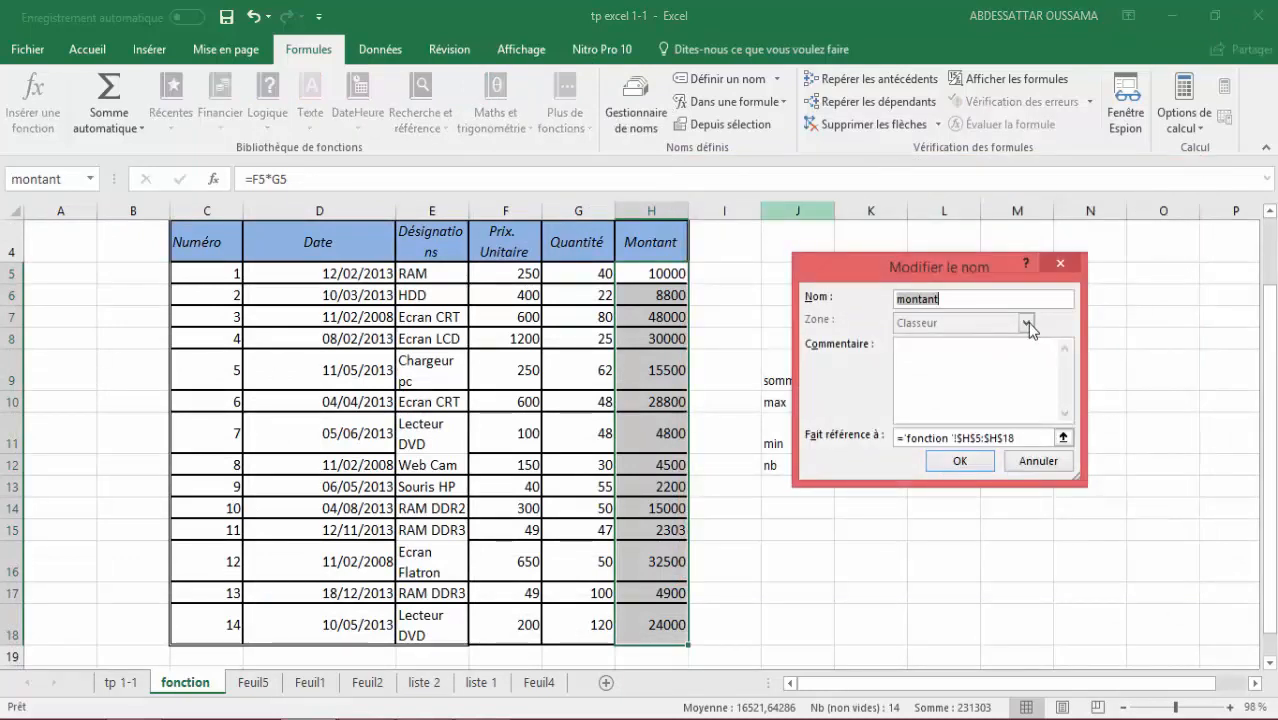
left_click(967, 298)
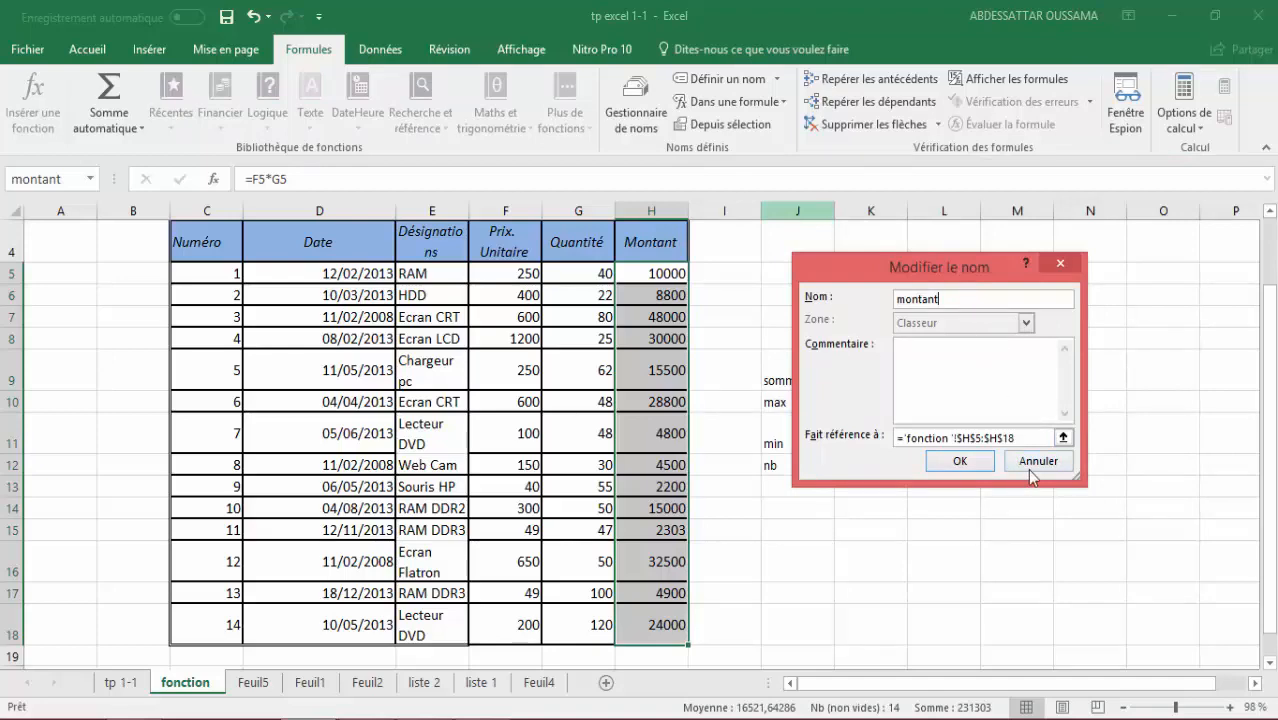
left_click(975, 468)
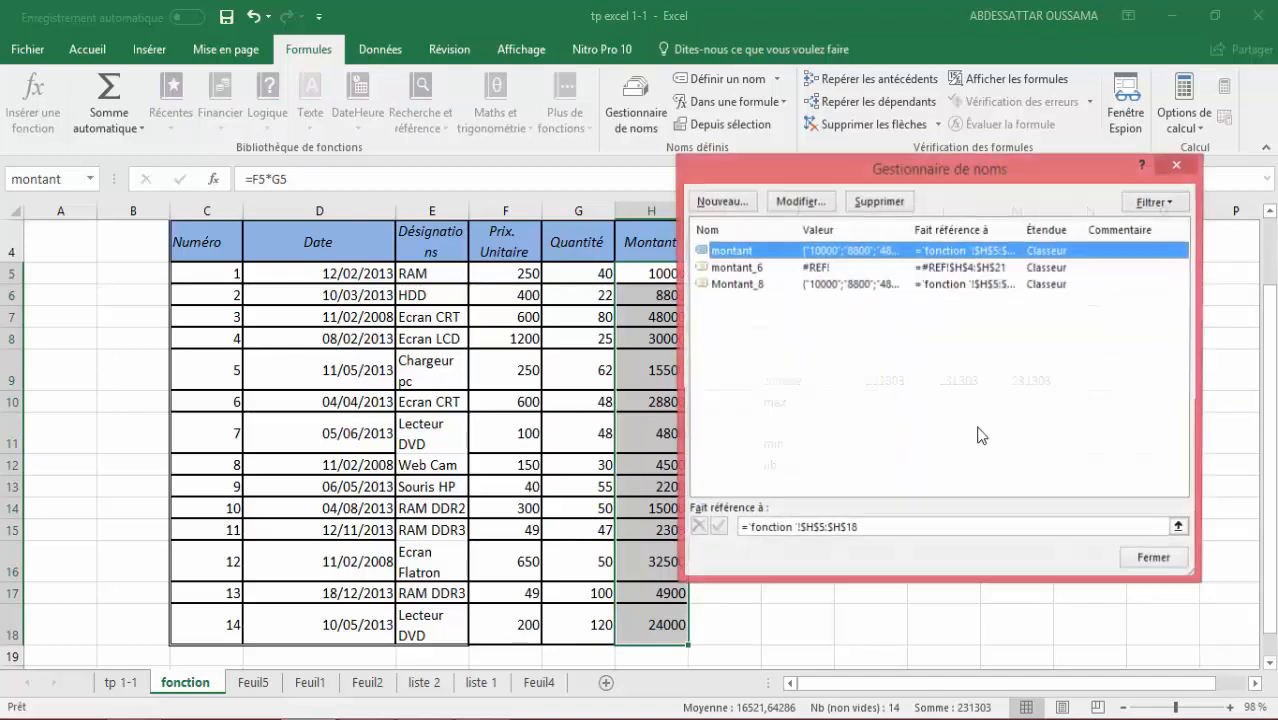
left_click(1152, 562)
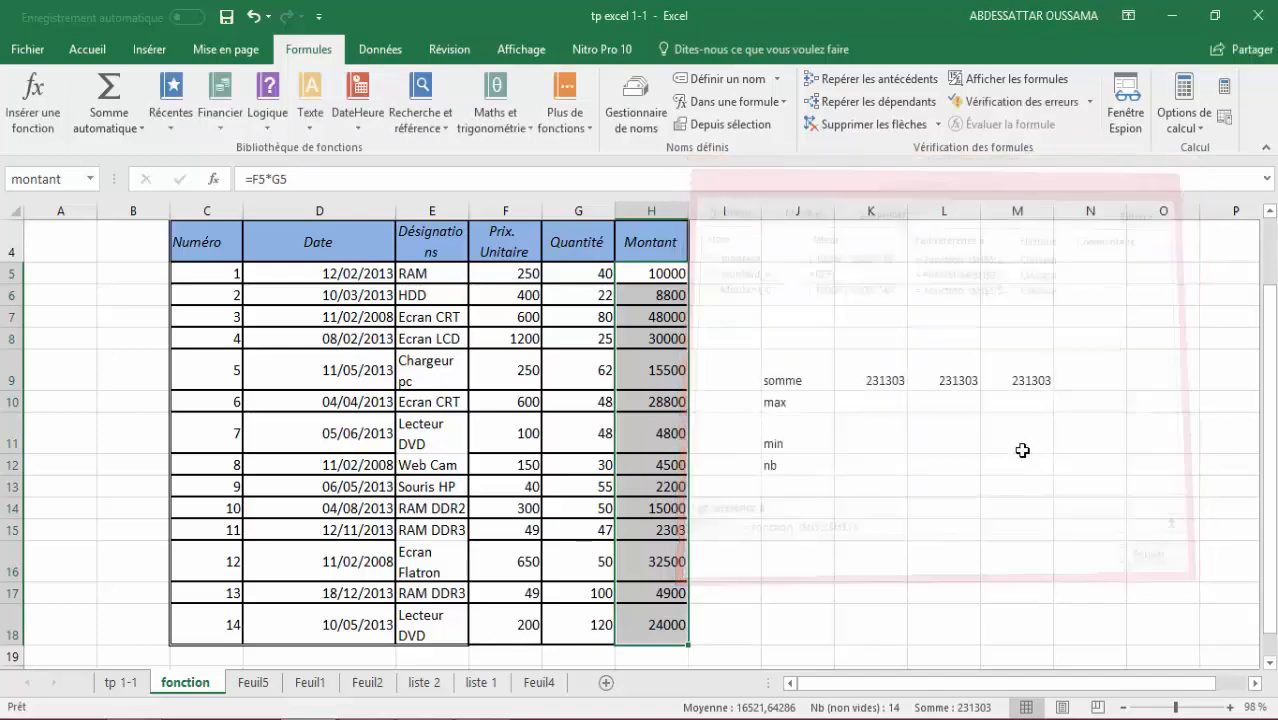
Select the Montant values H5:H18 and review the full reference of the name montant in the name manager.
left_click(1070, 378)
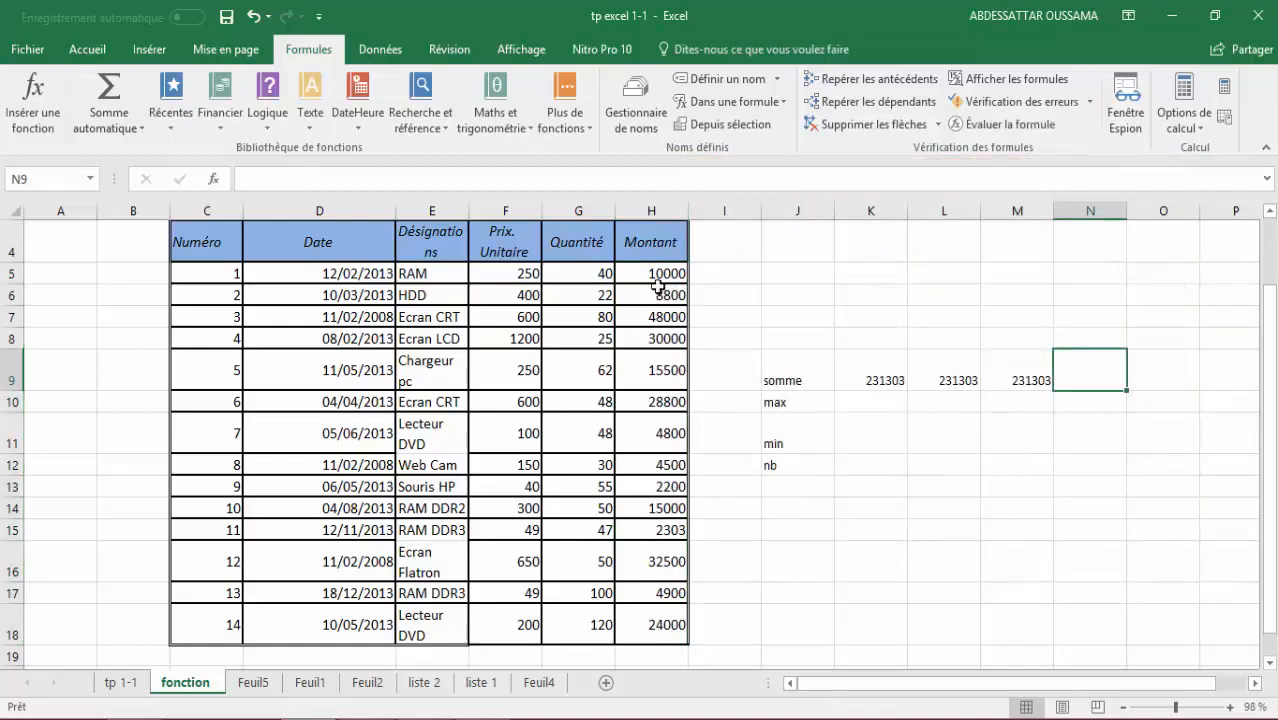
left_click_drag(656, 275, 663, 627)
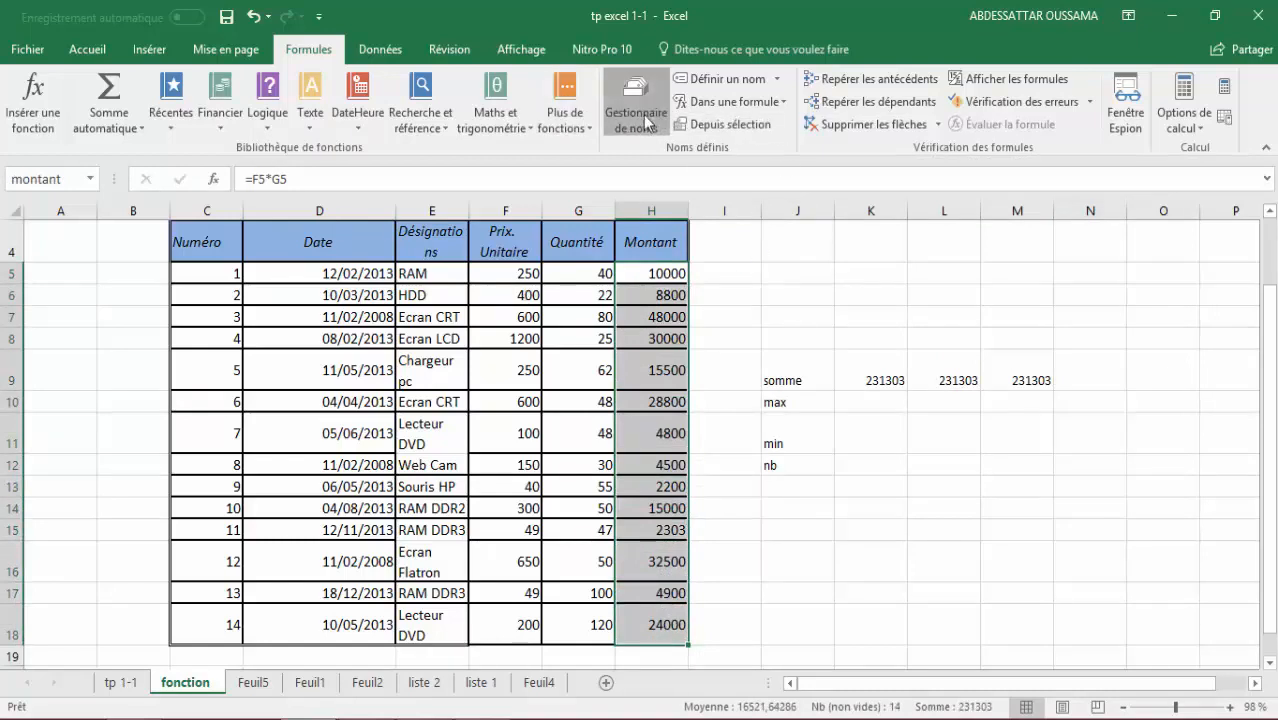
left_click(650, 124)
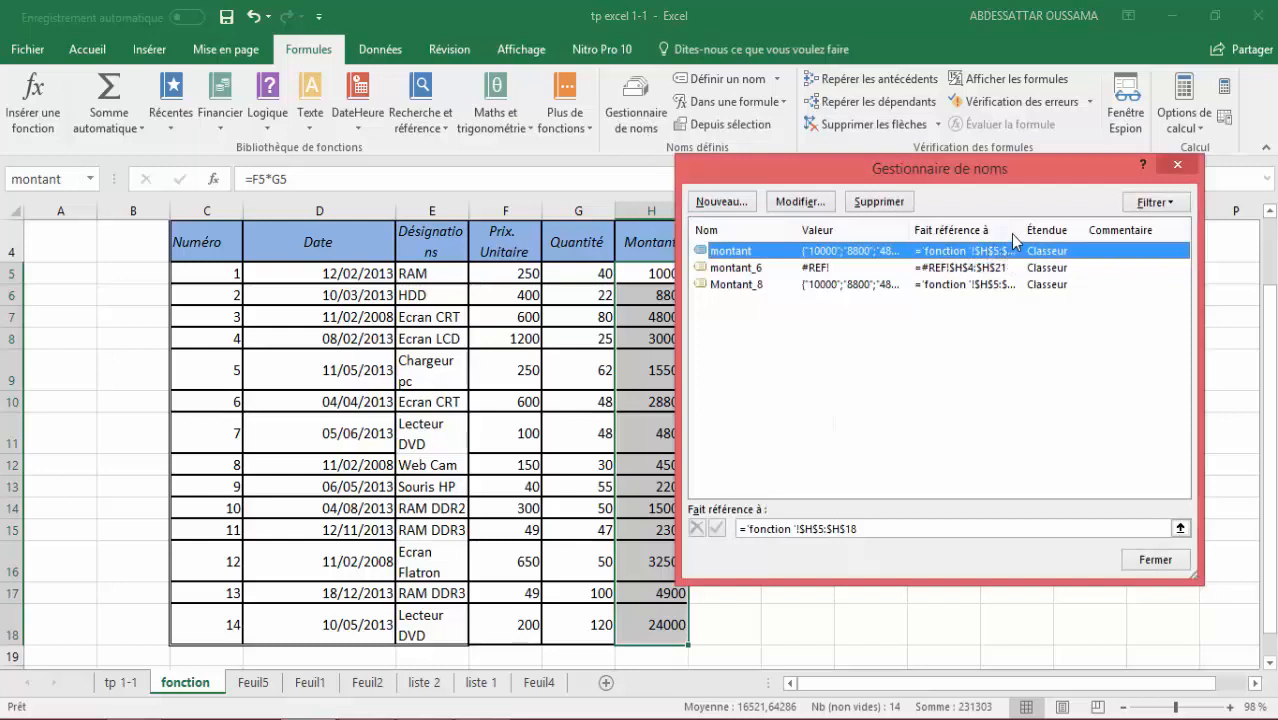
left_click_drag(1022, 230, 1085, 230)
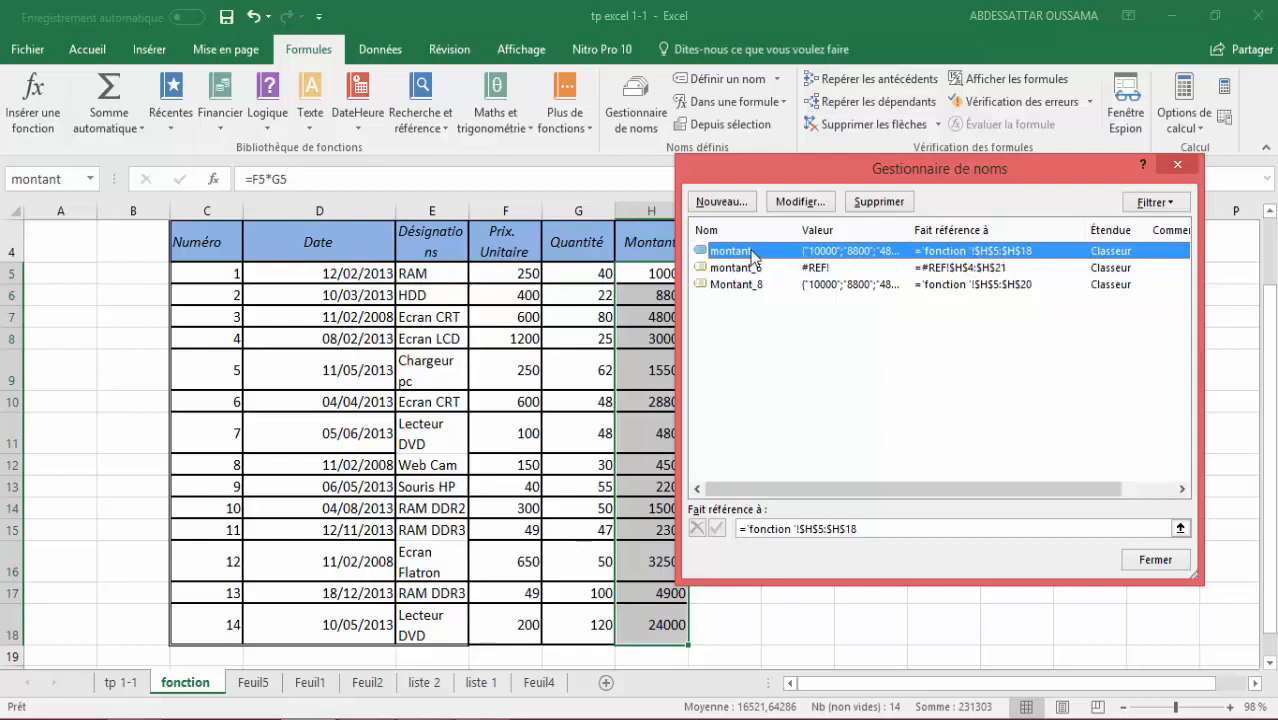
Try to rename the defined name montant as "montant 8", with a space.
left_click(800, 202)
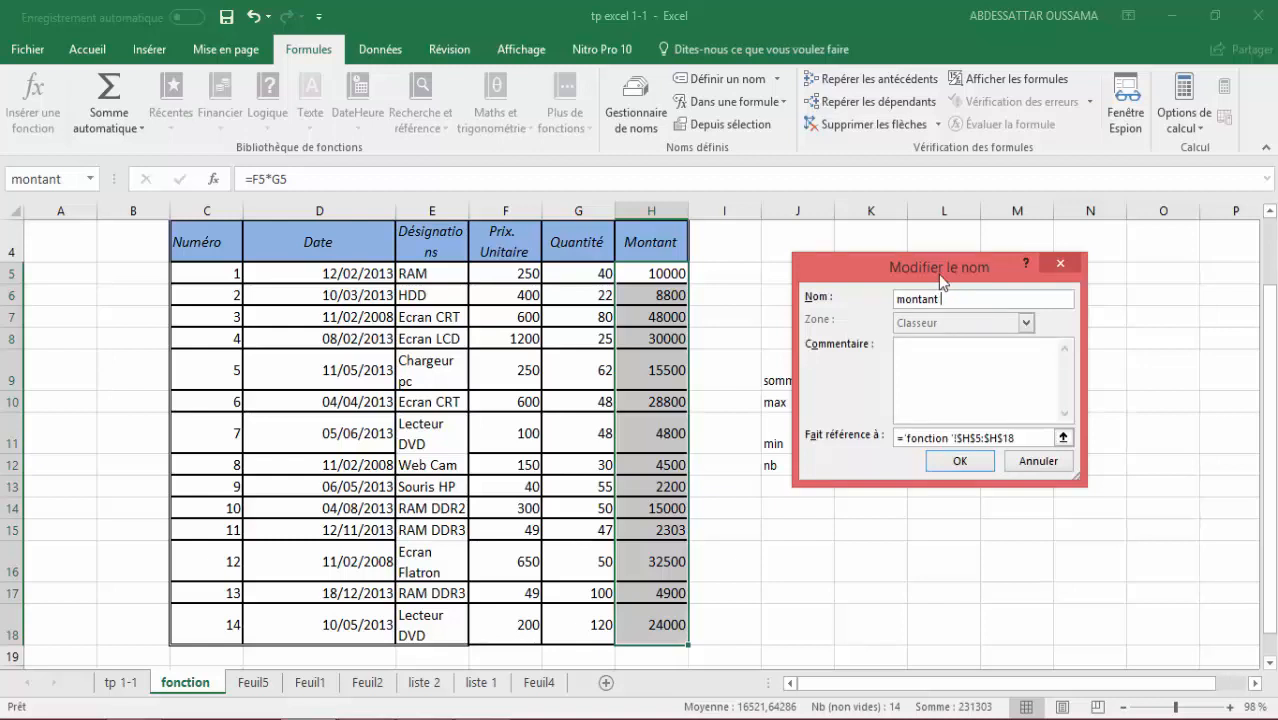
left_click(974, 463)
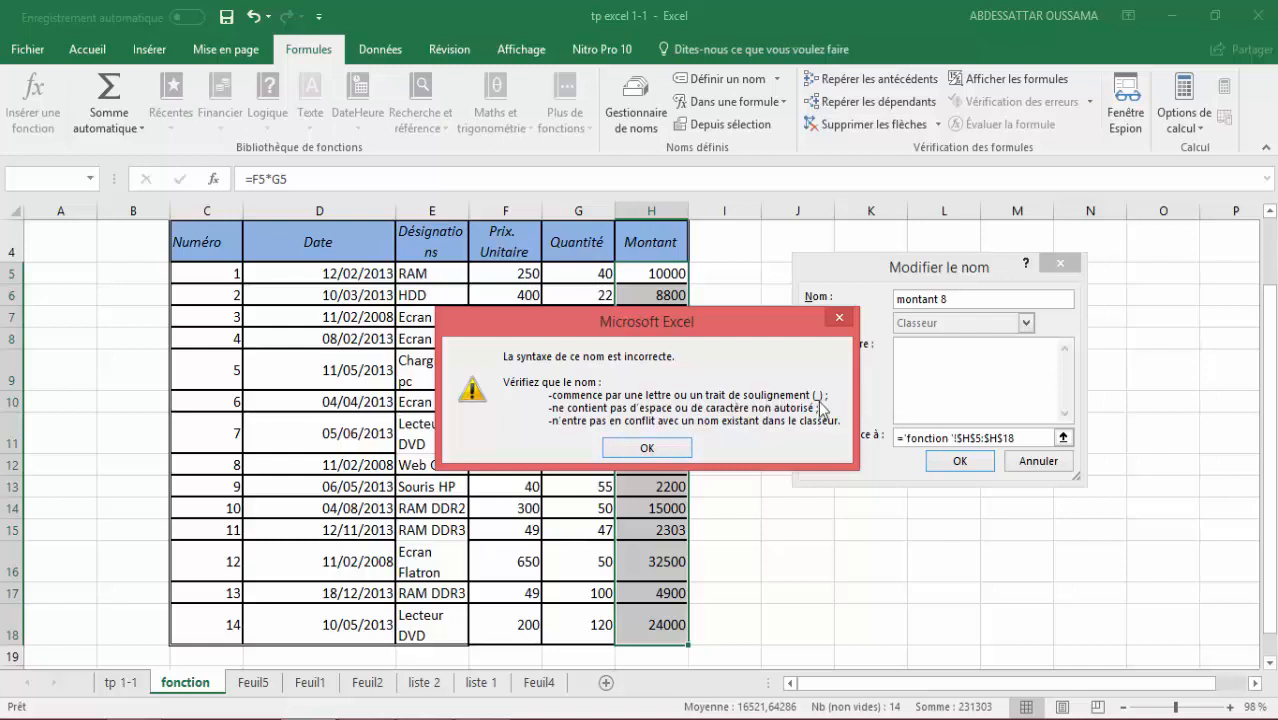
left_click(655, 450)
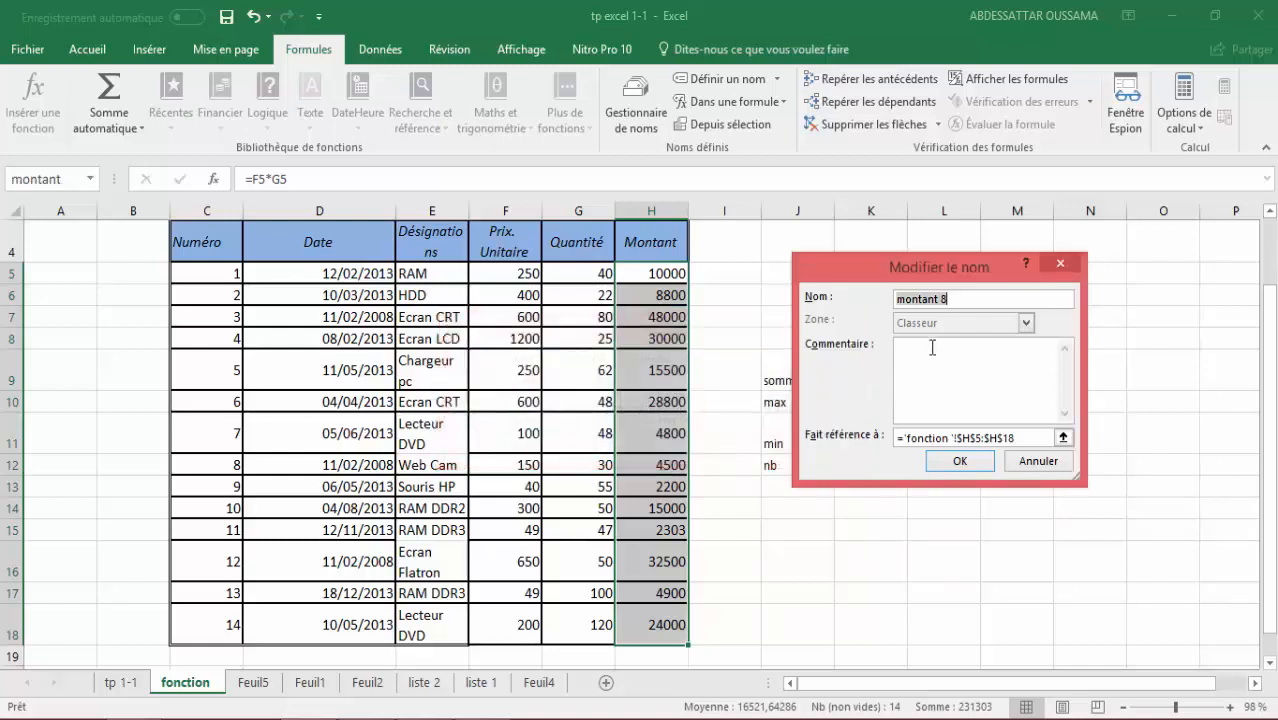
Try to rename the defined name montant as montant_8, then leave the name editing and return to cell N9.
left_click(944, 301)
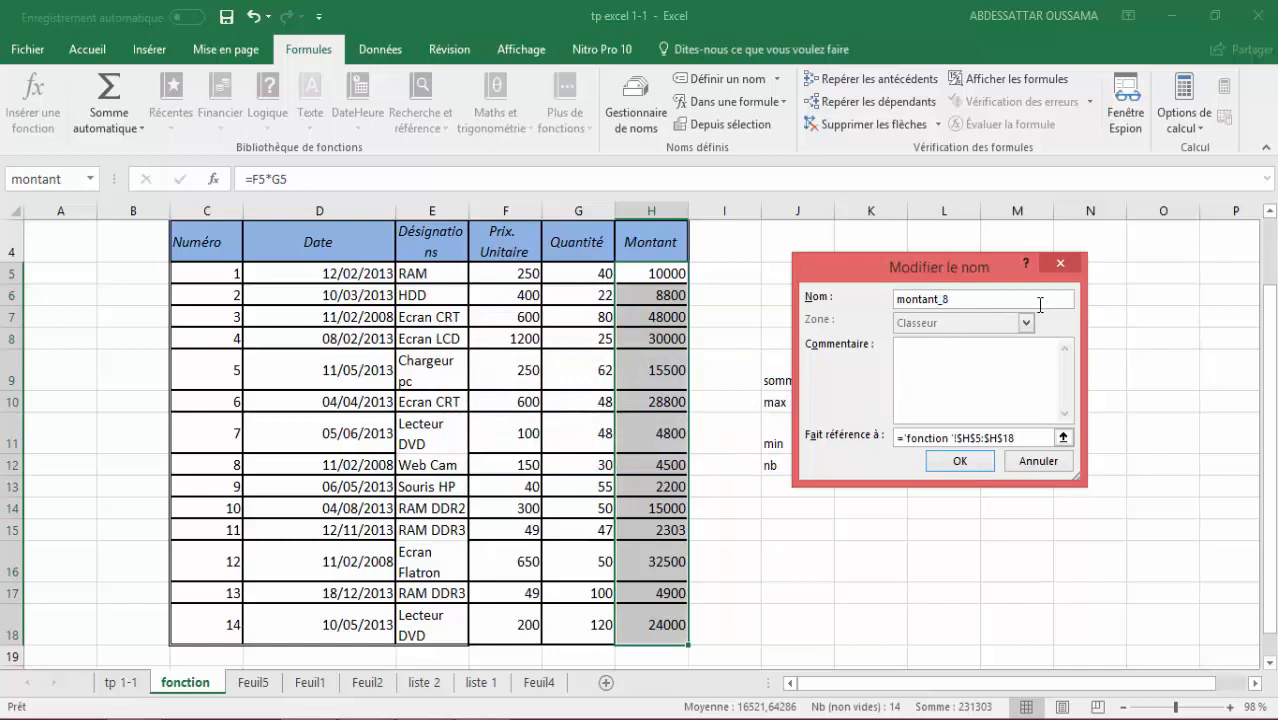
left_click(959, 461)
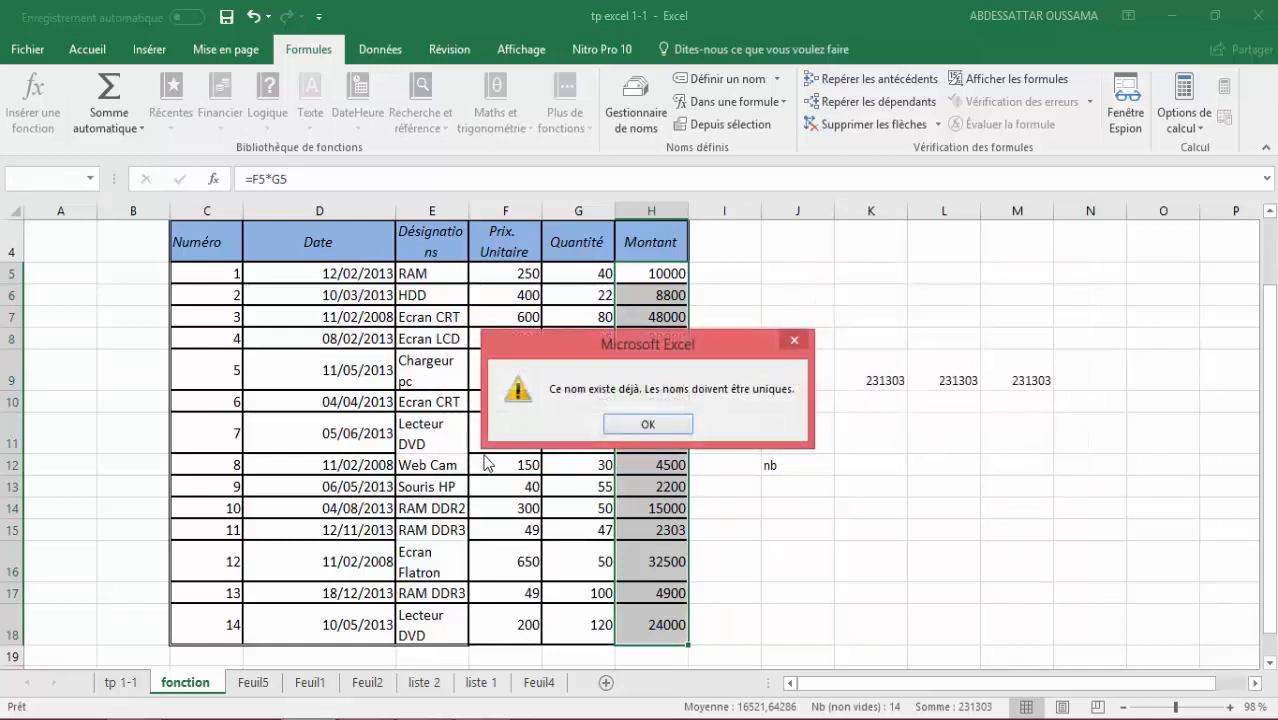
left_click(648, 424)
left_click(974, 297)
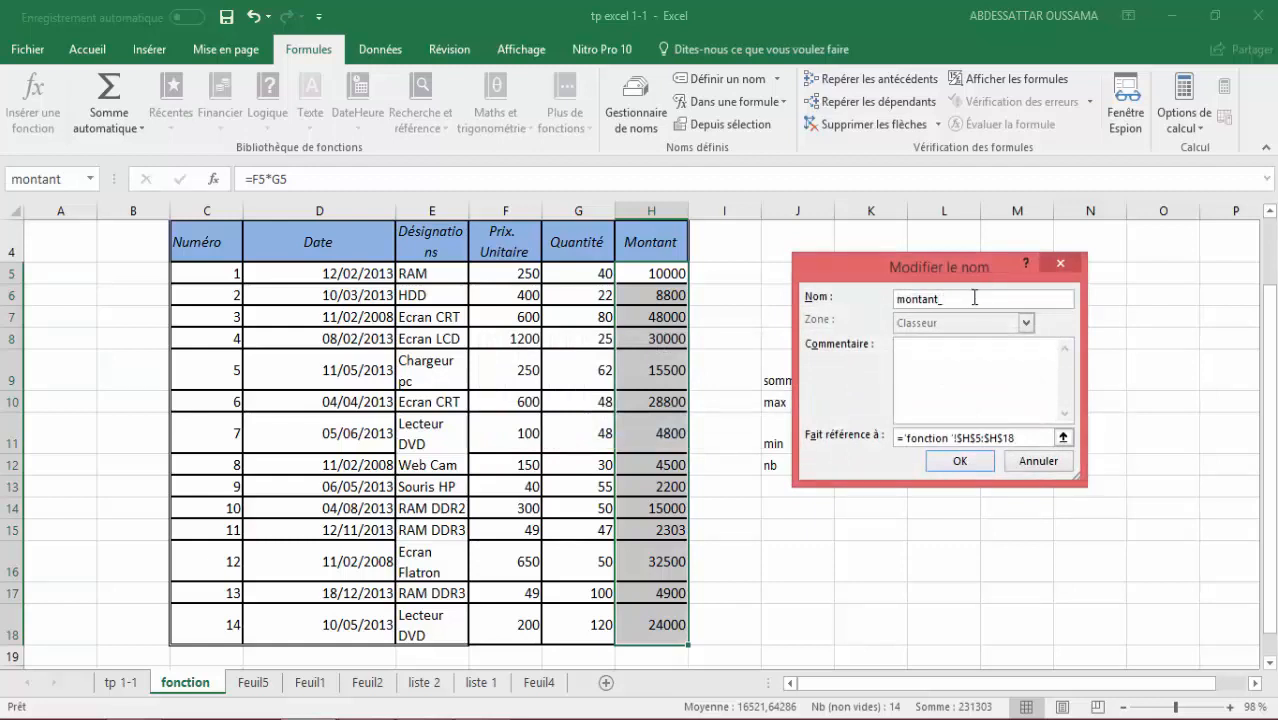
key("Return")
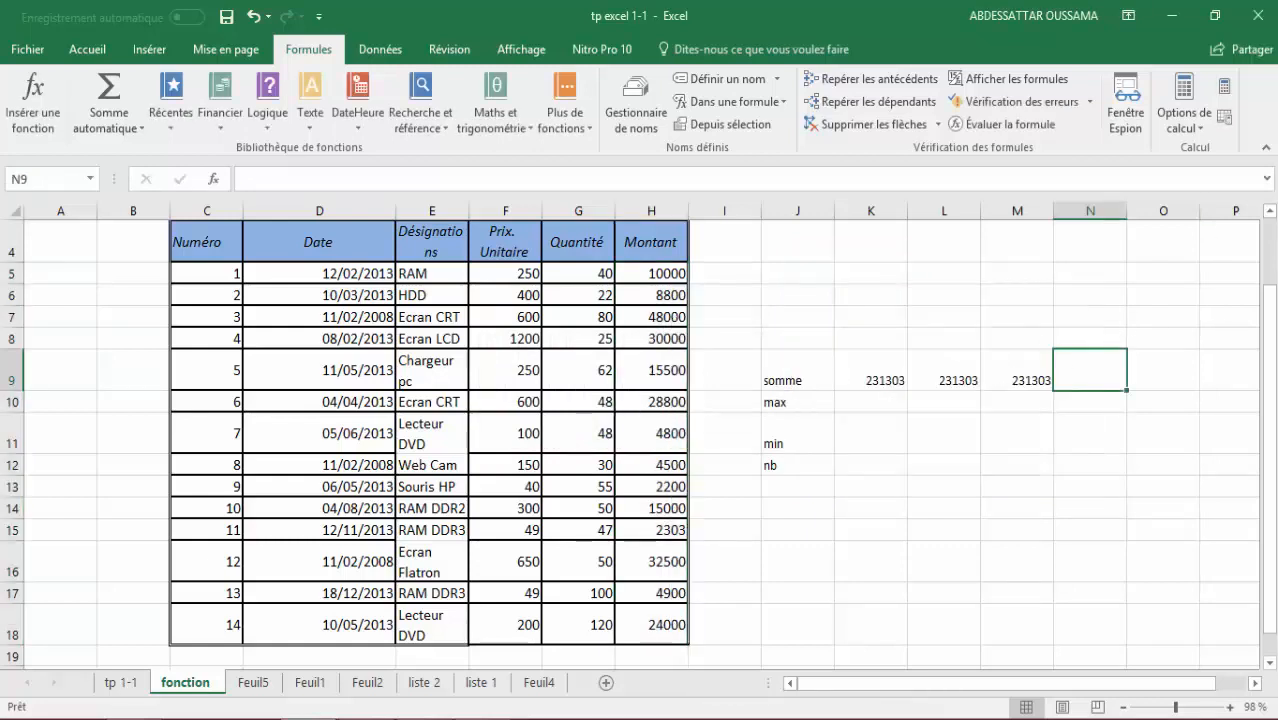
Enter the formula =SOMME(montant) in cell N9 of the fonction sheet.
type("=somm")
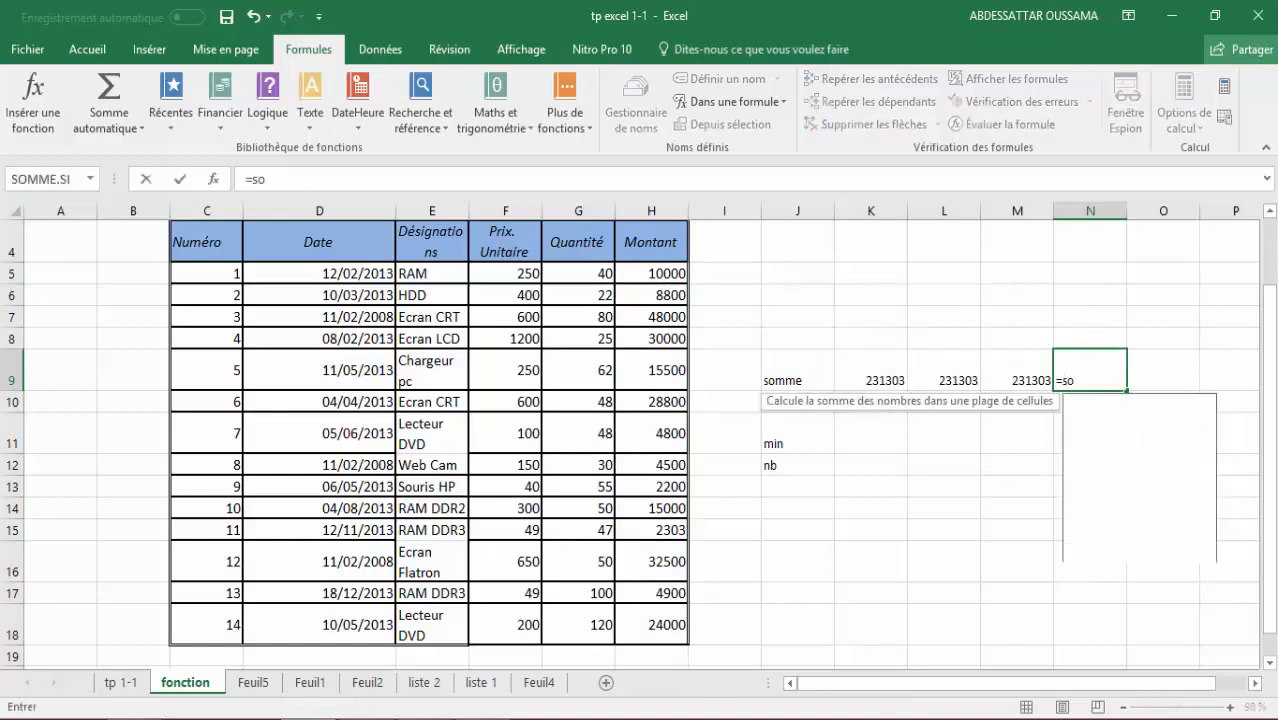
key("Tab")
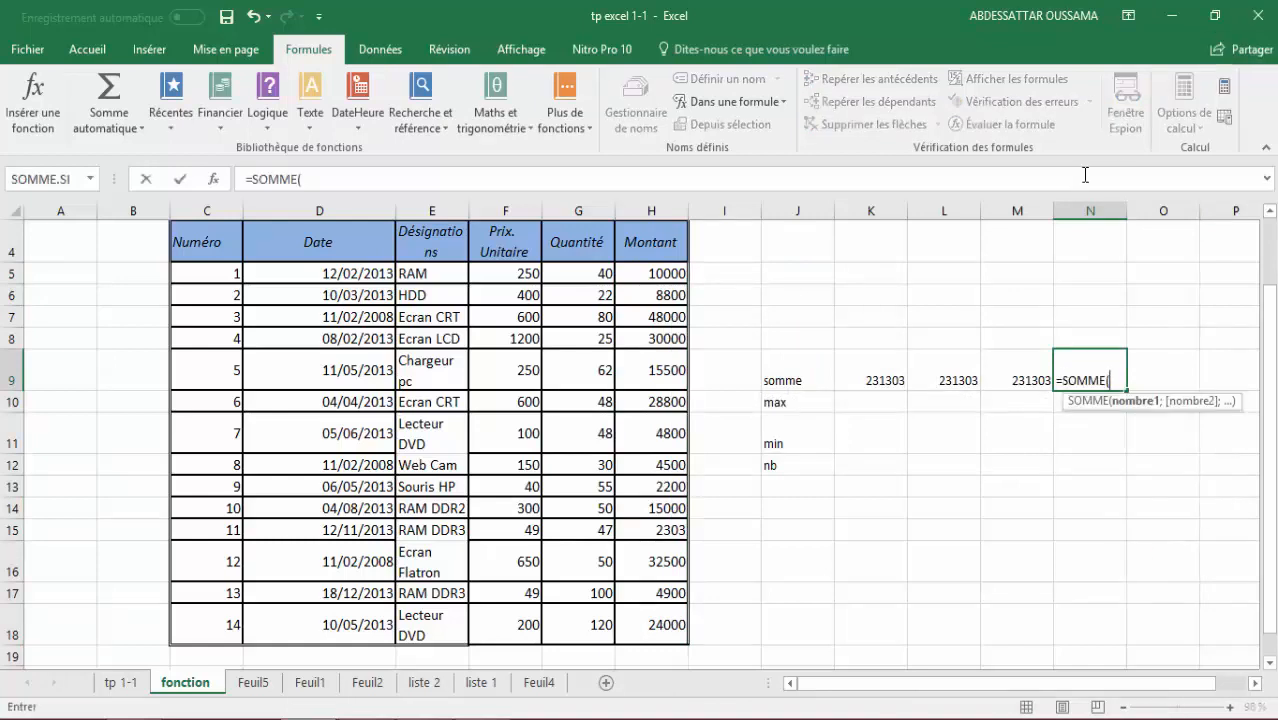
type("mont")
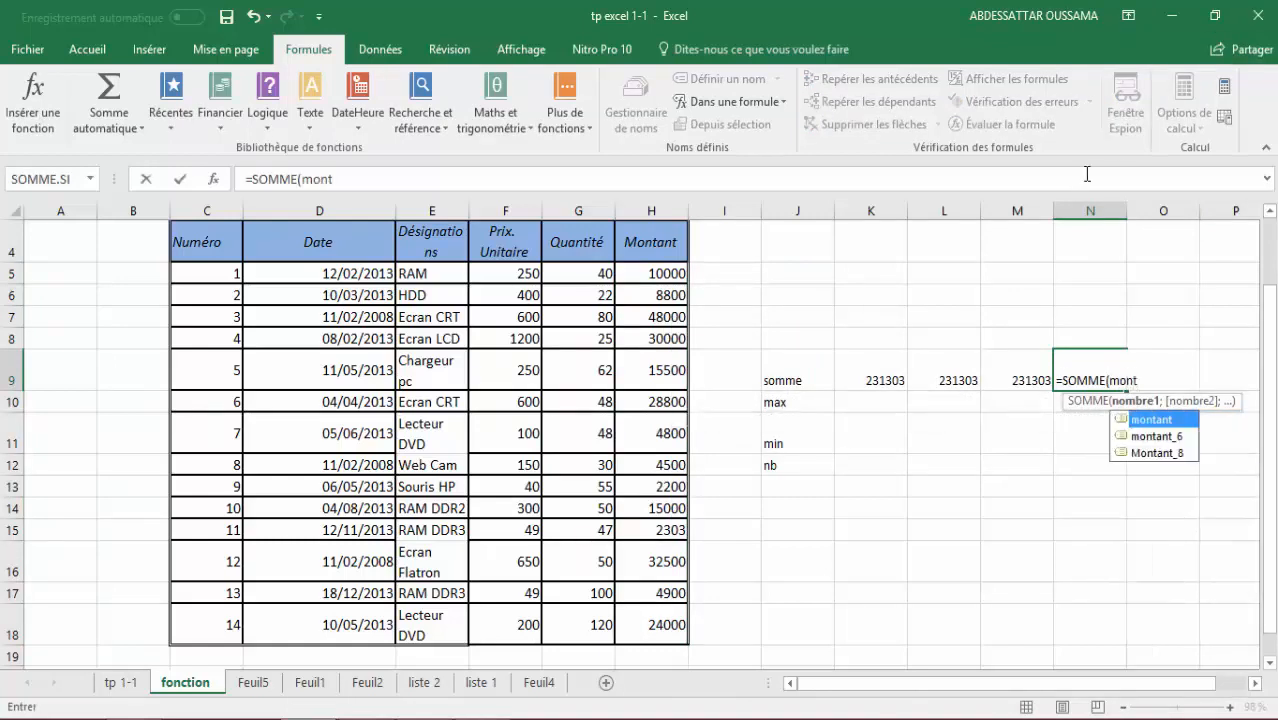
double_click(1155, 419)
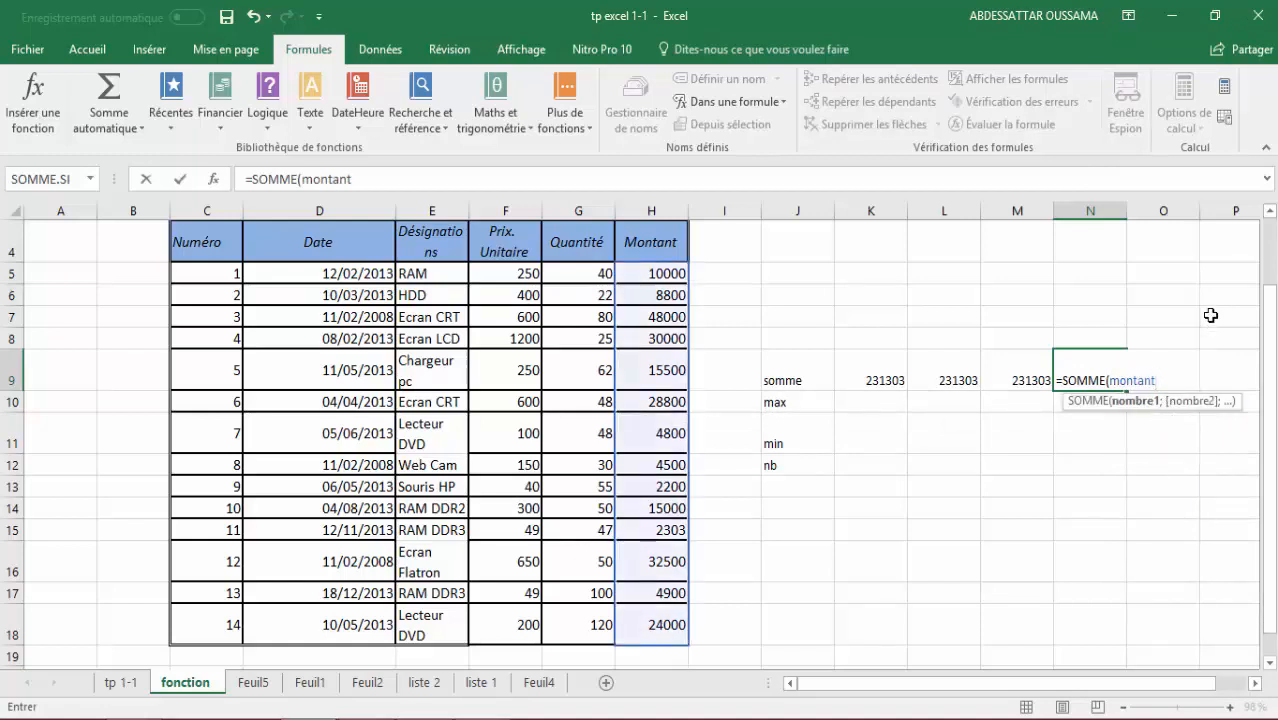
type("=")
key("BackSpace")
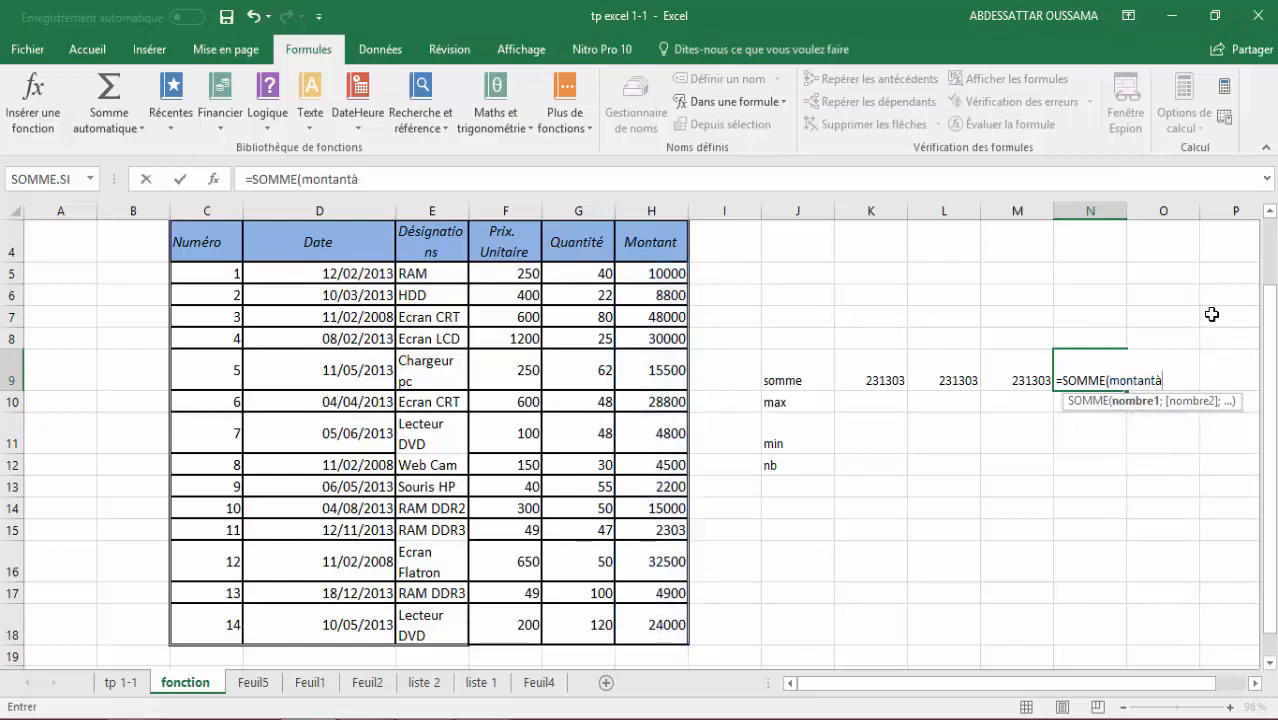
type(")")
key("Return")
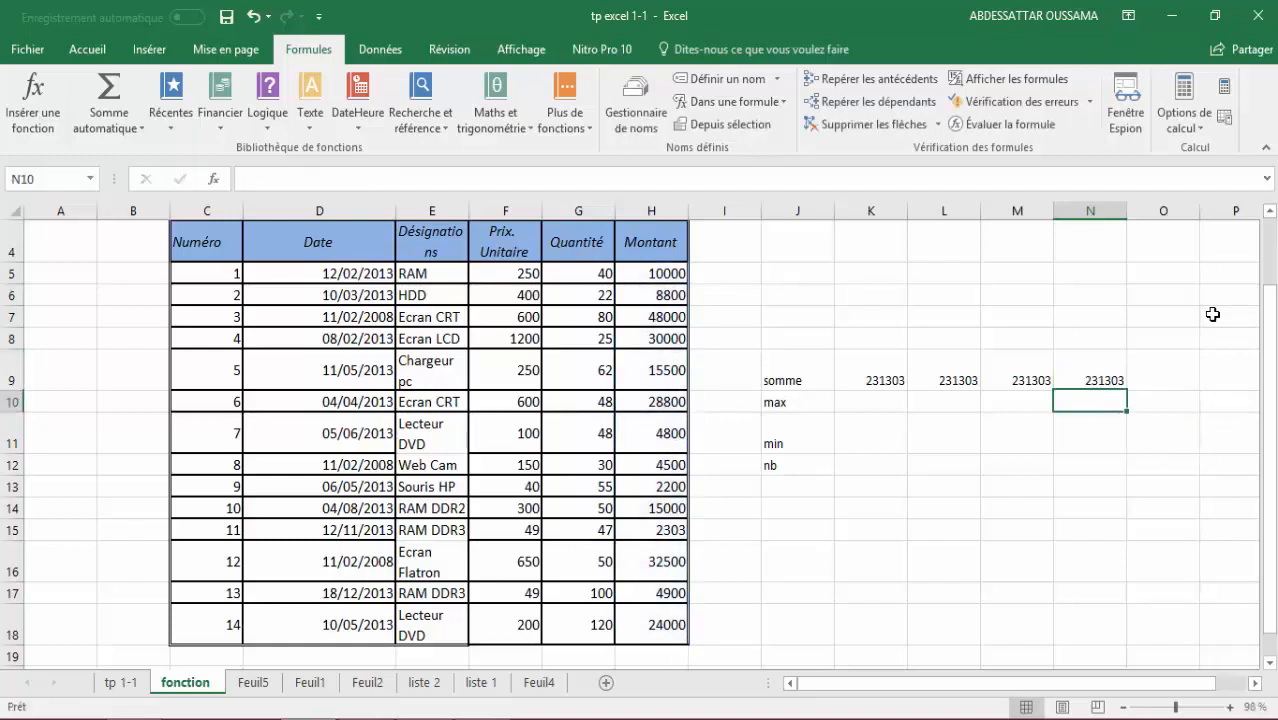
Enter the formula =MAX(montant) in cell K10, beside the max label.
left_click(843, 396)
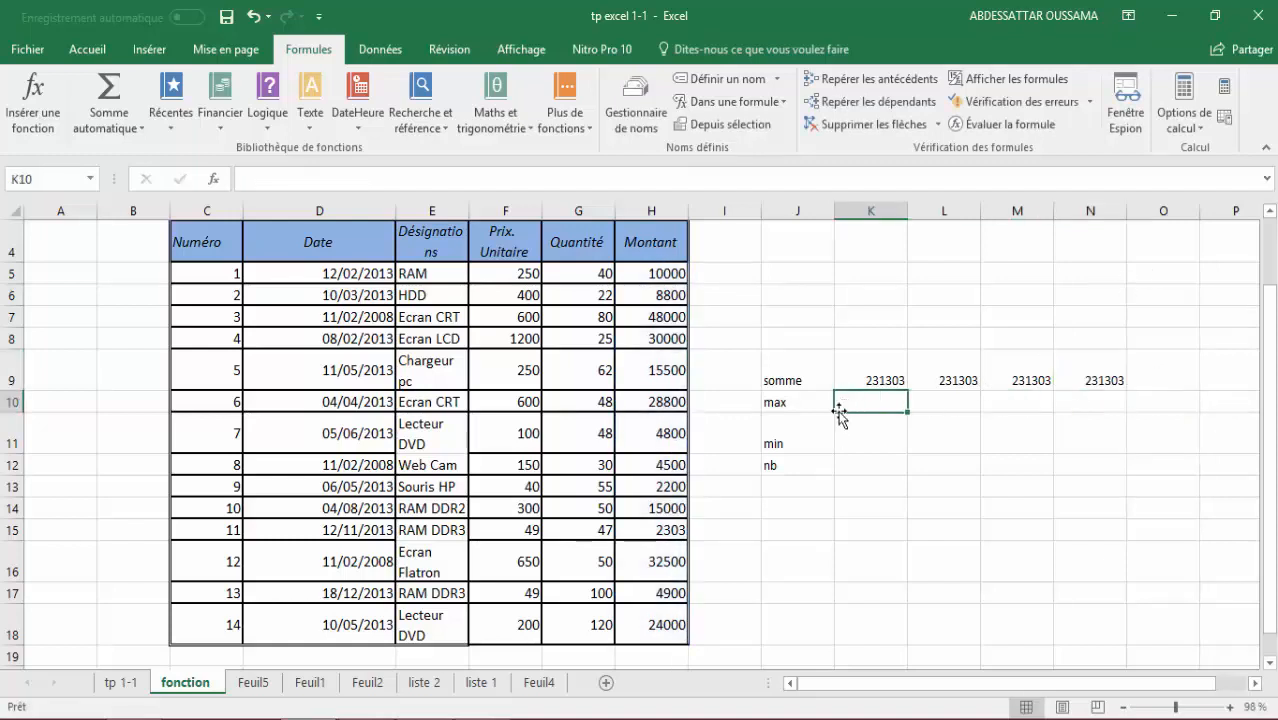
left_click_drag(648, 271, 641, 633)
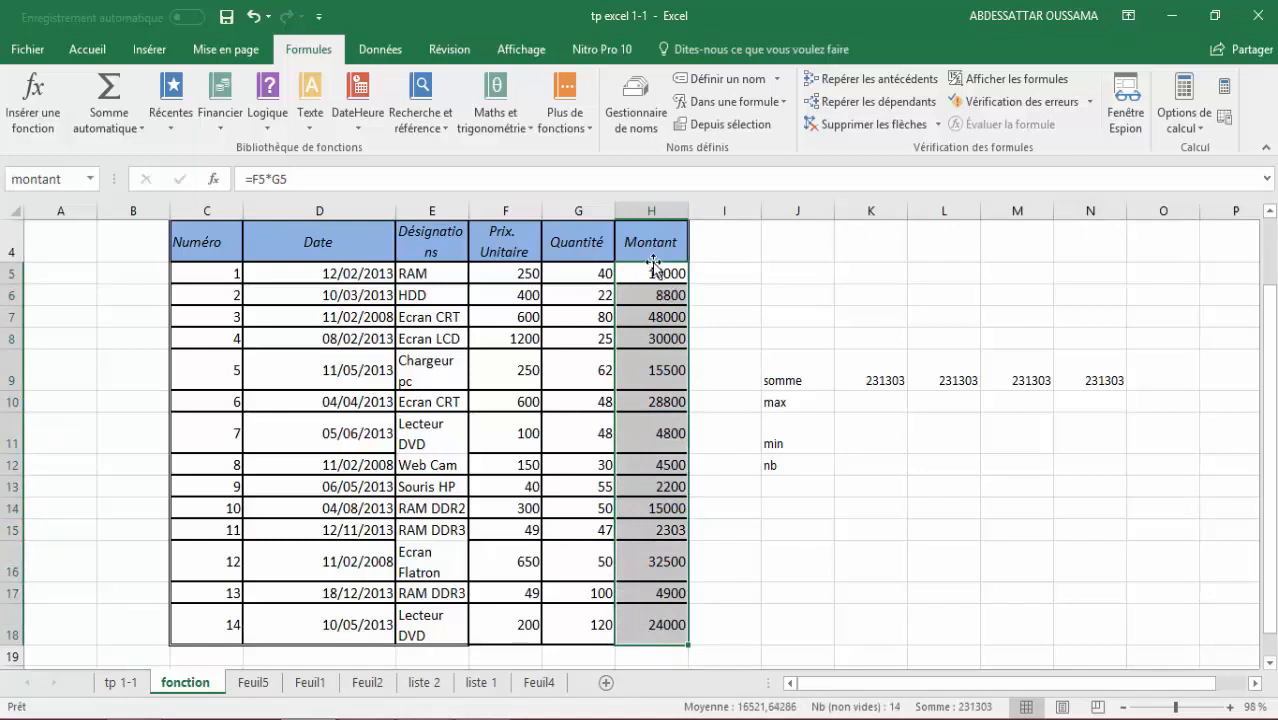
left_click_drag(644, 270, 665, 617)
left_click(864, 402)
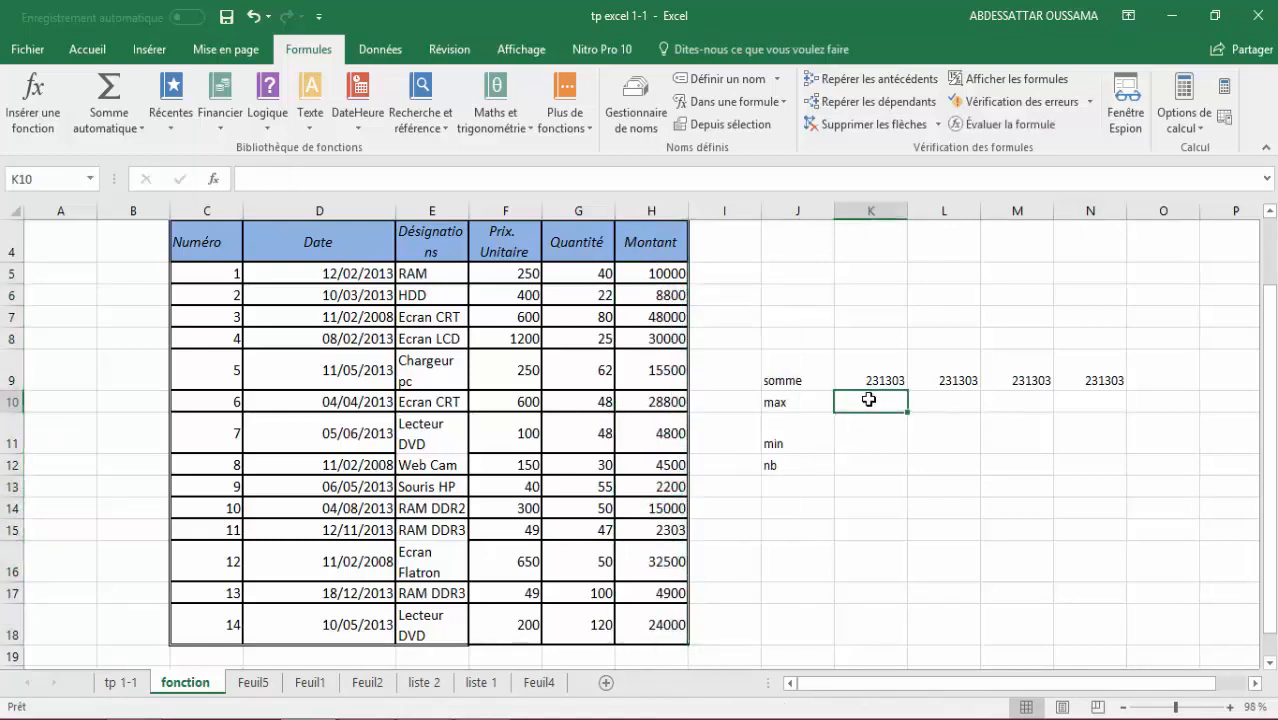
type("=")
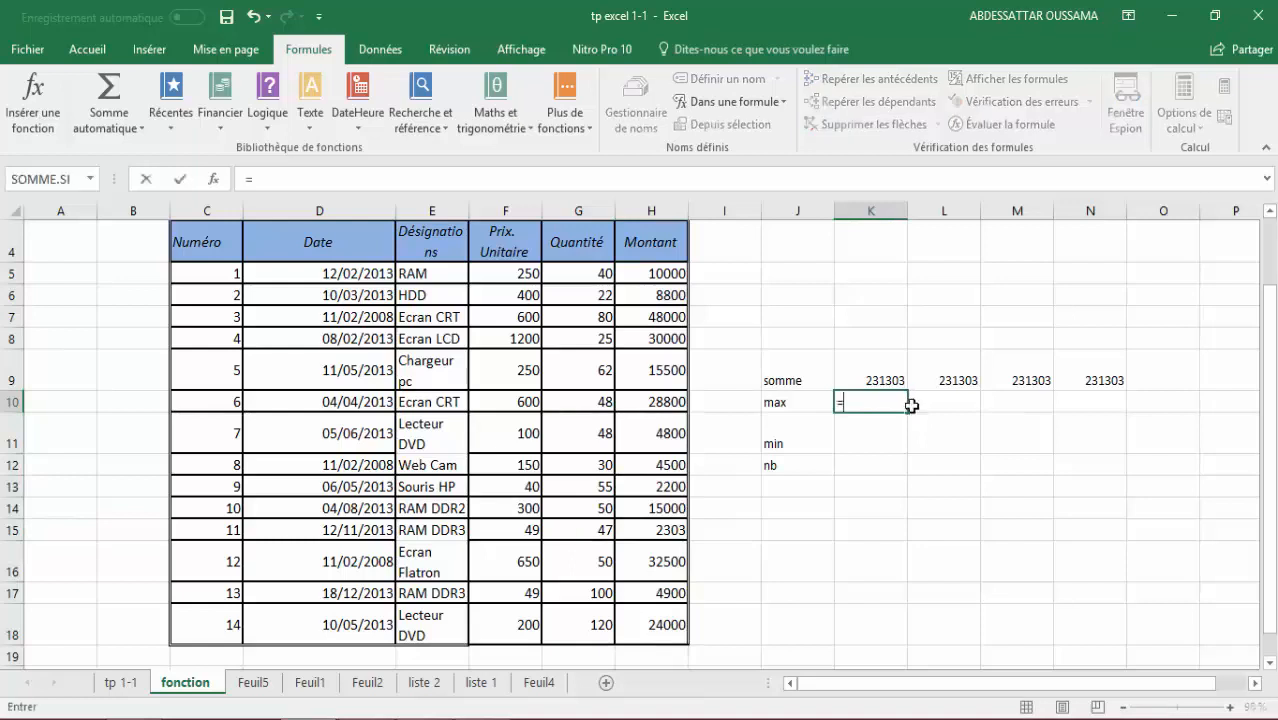
type("max")
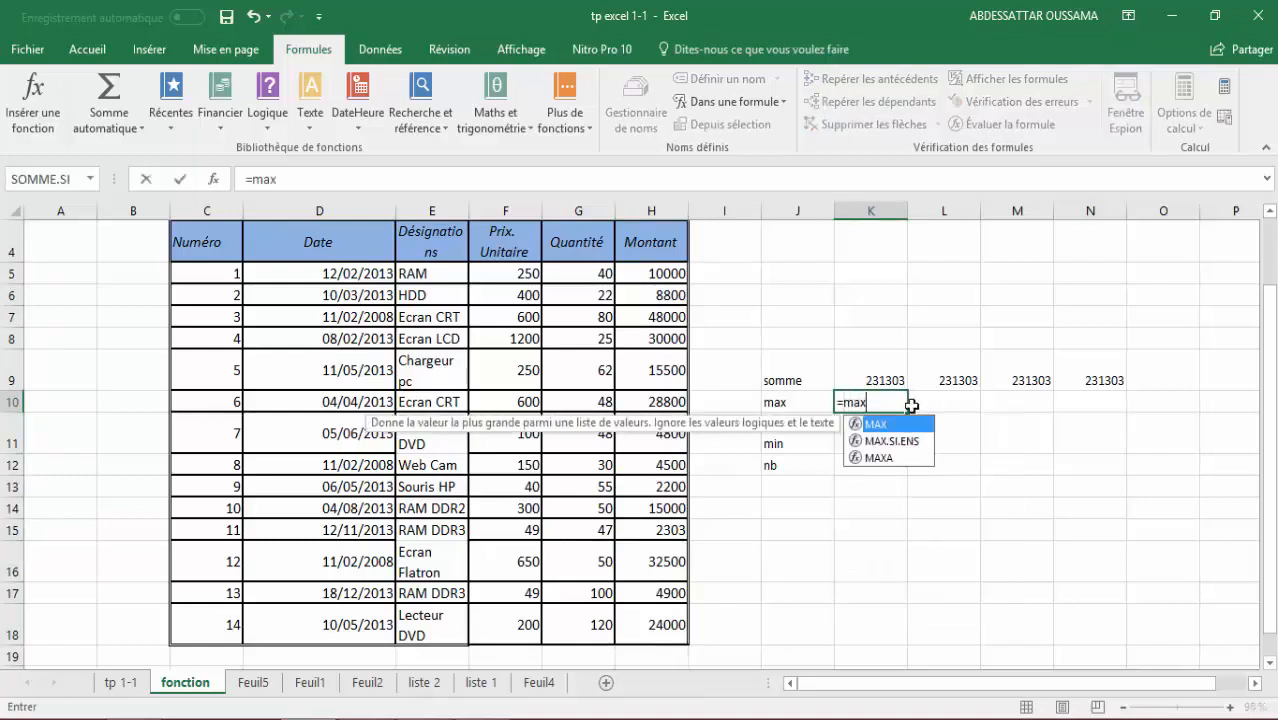
key("Tab")
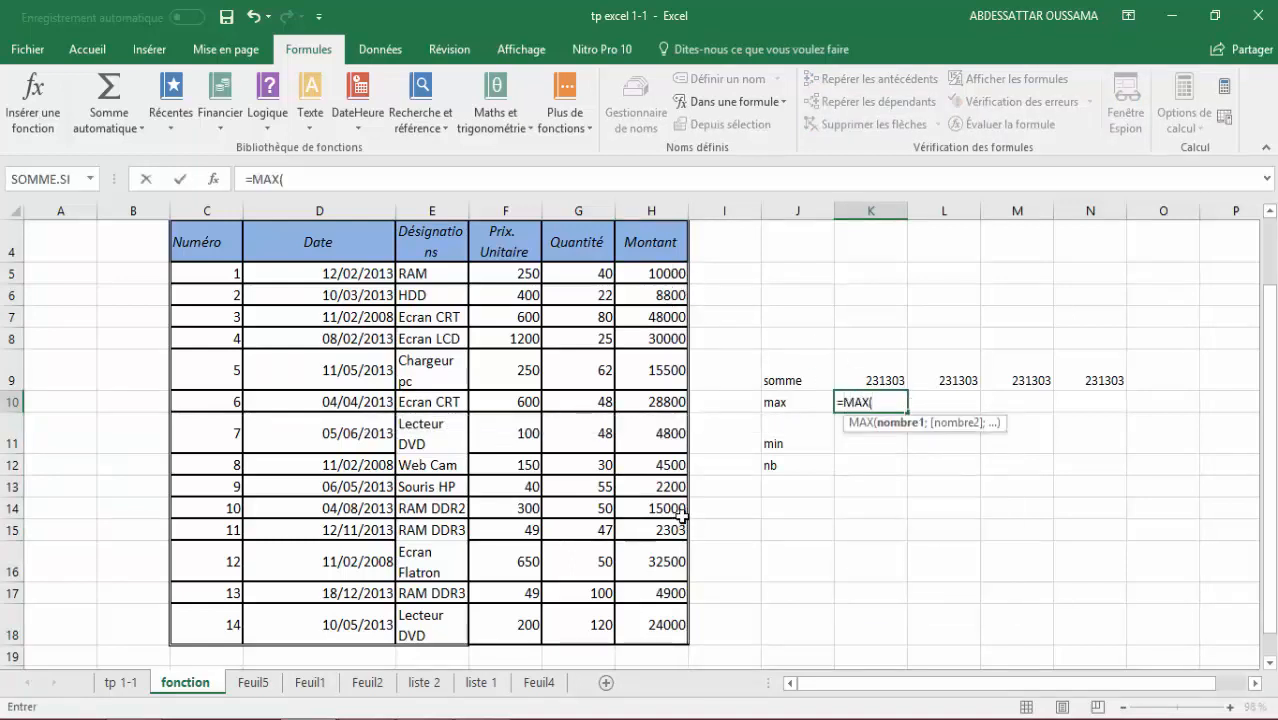
type("mo")
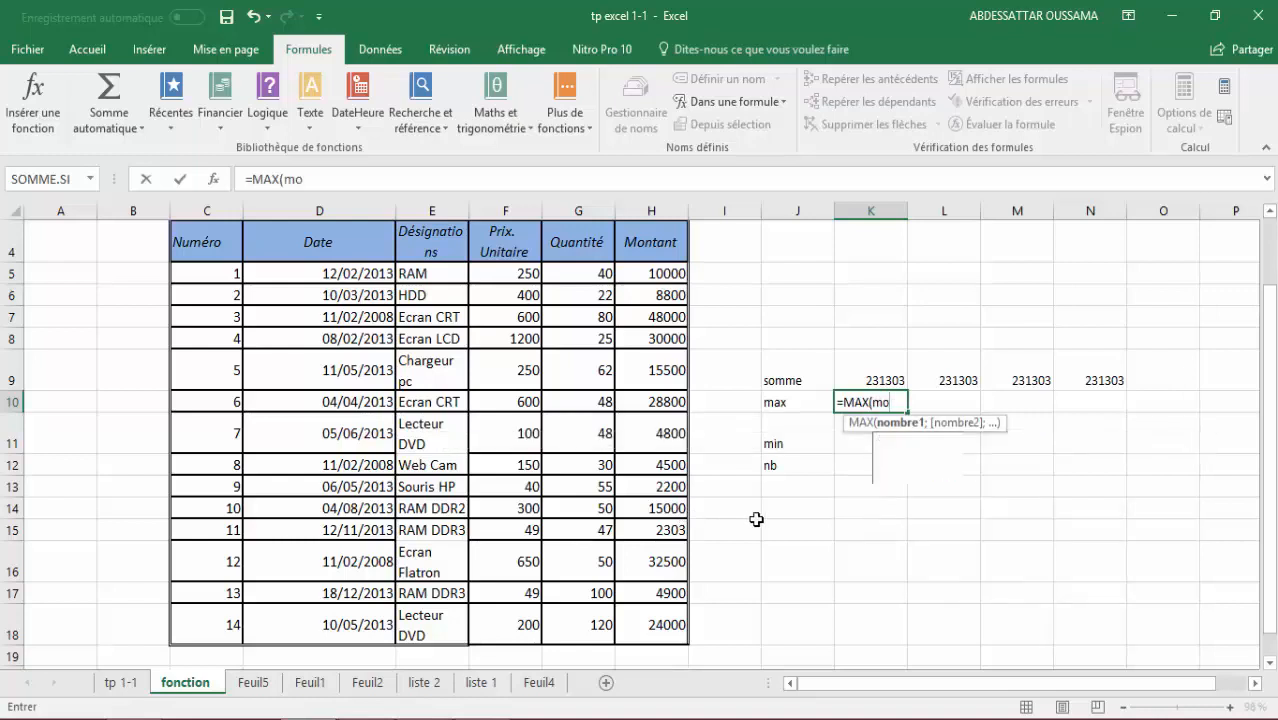
type("nta")
key("Tab")
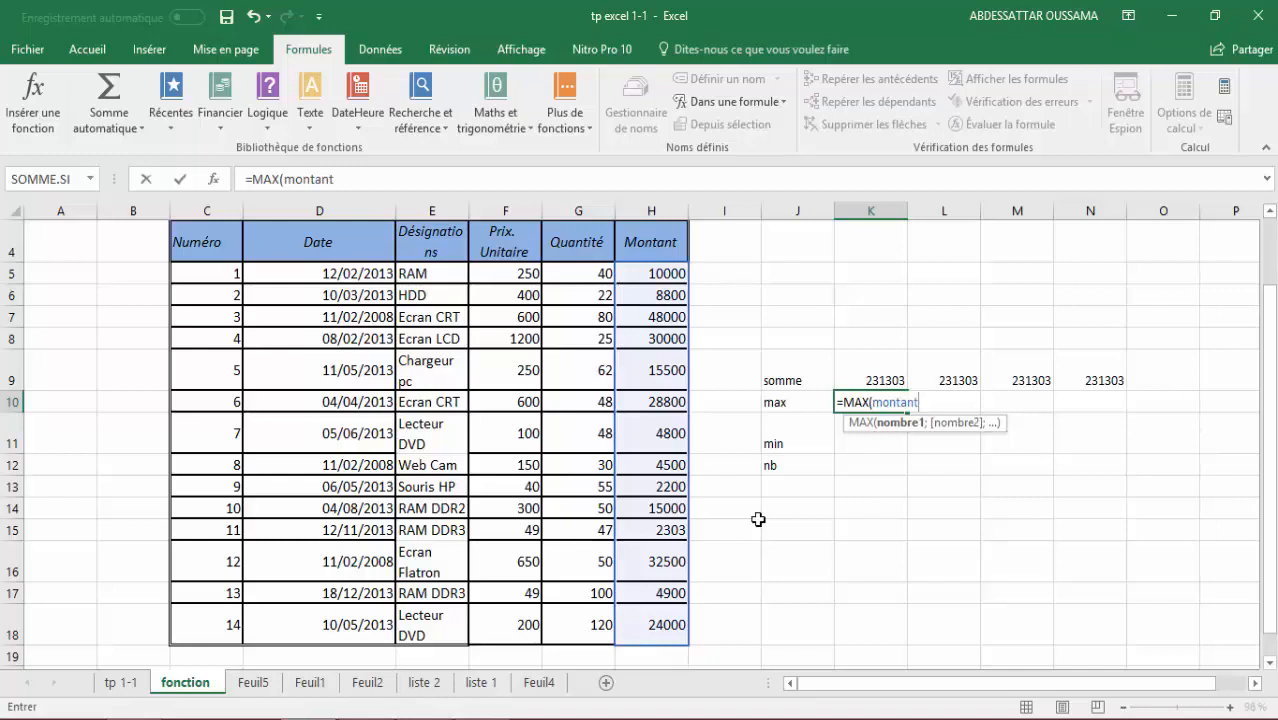
type(")")
key("Return")
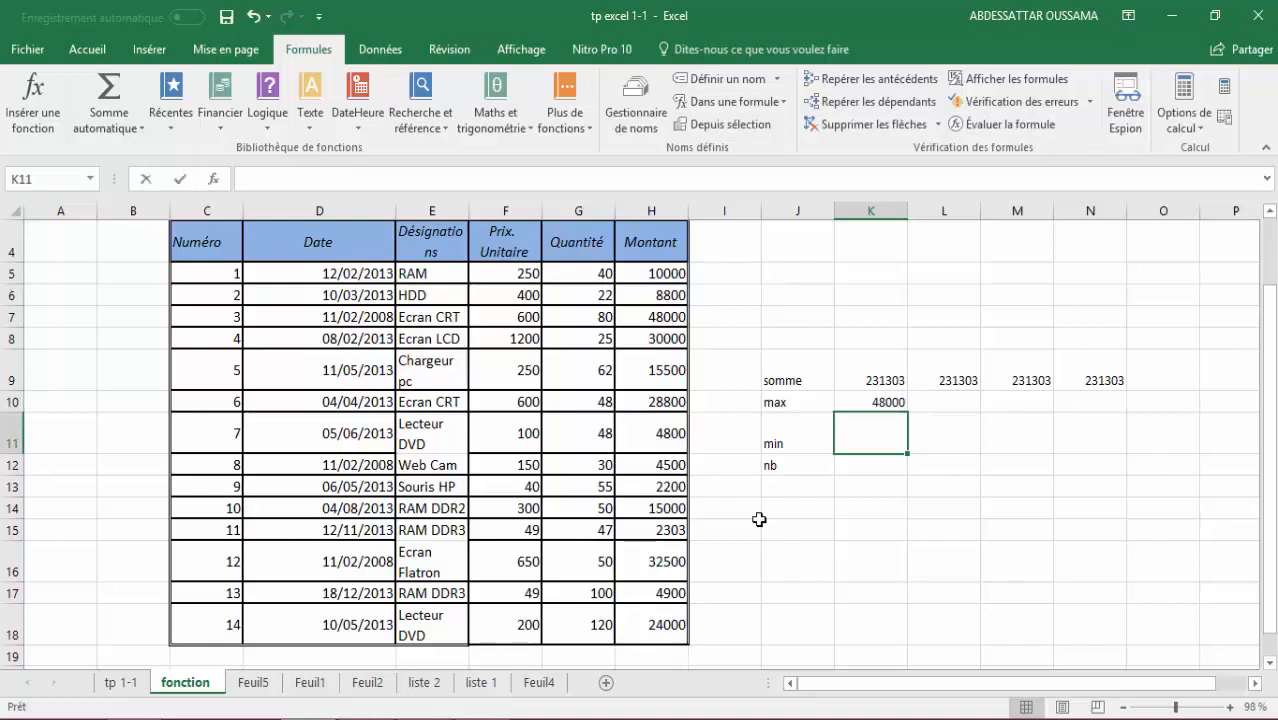
Enter the formula =MIN(montant) in cell K11, beside the min label.
type("=min")
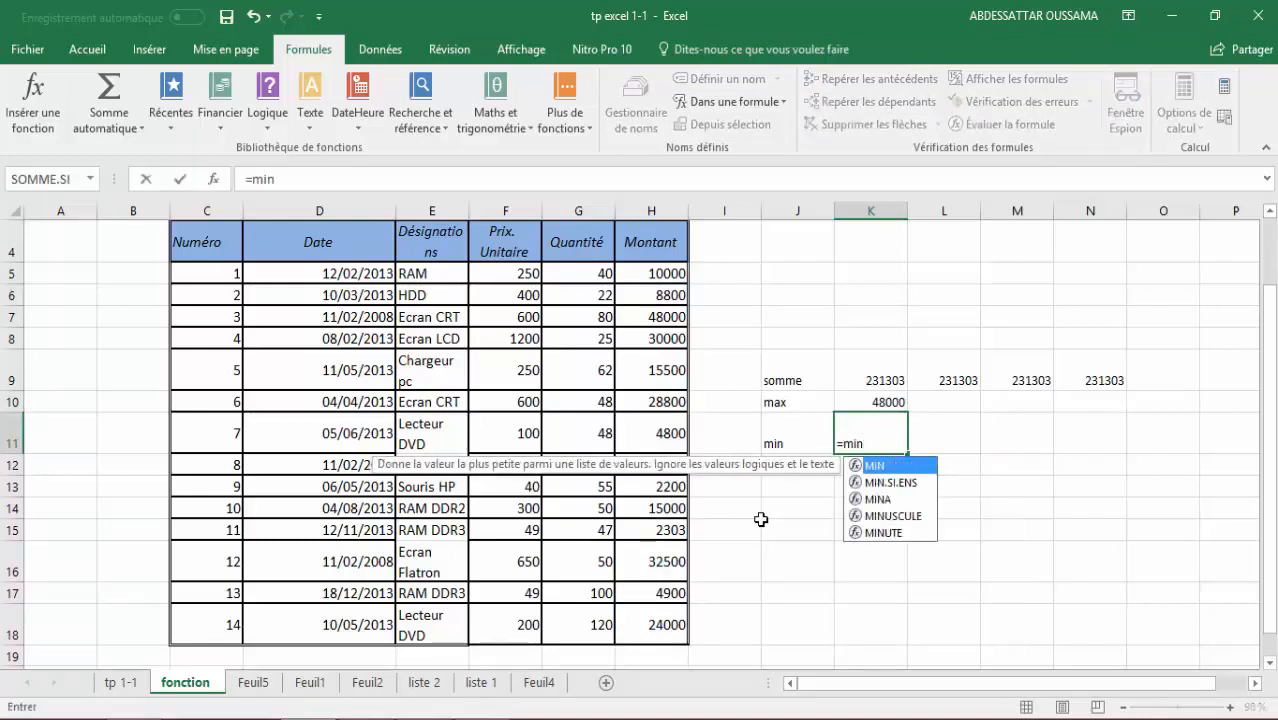
key("Tab")
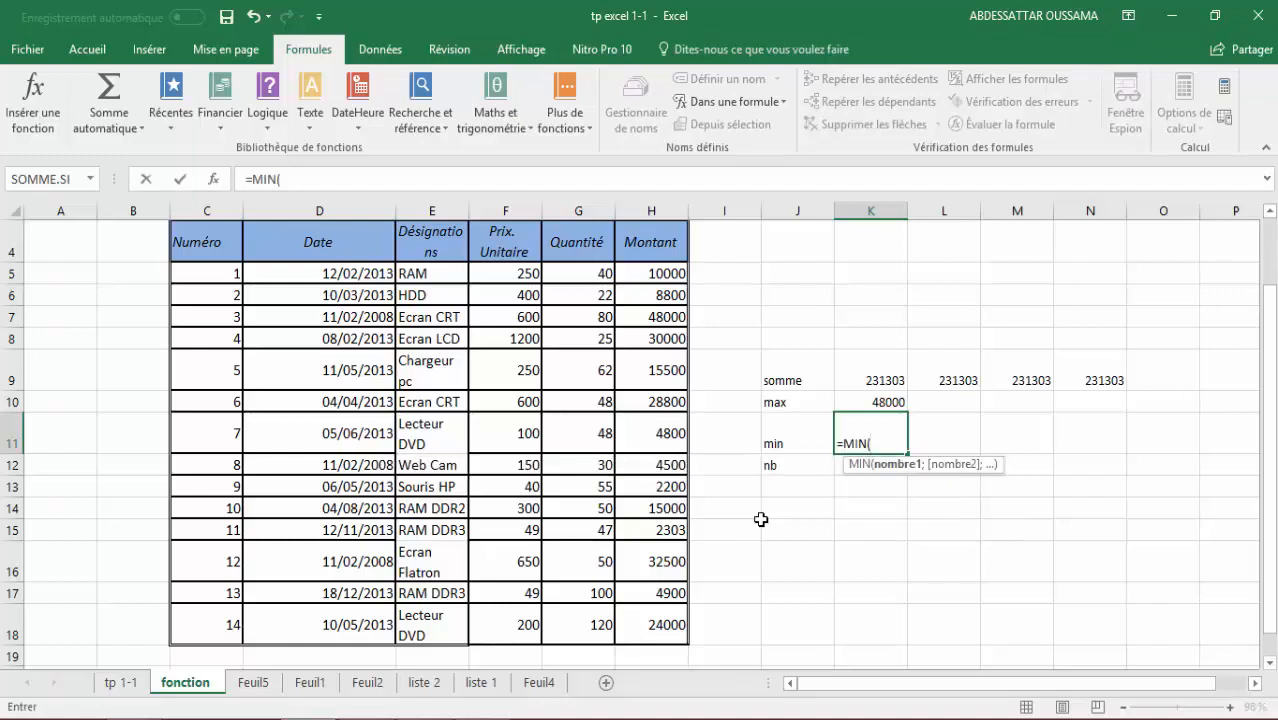
type("mont")
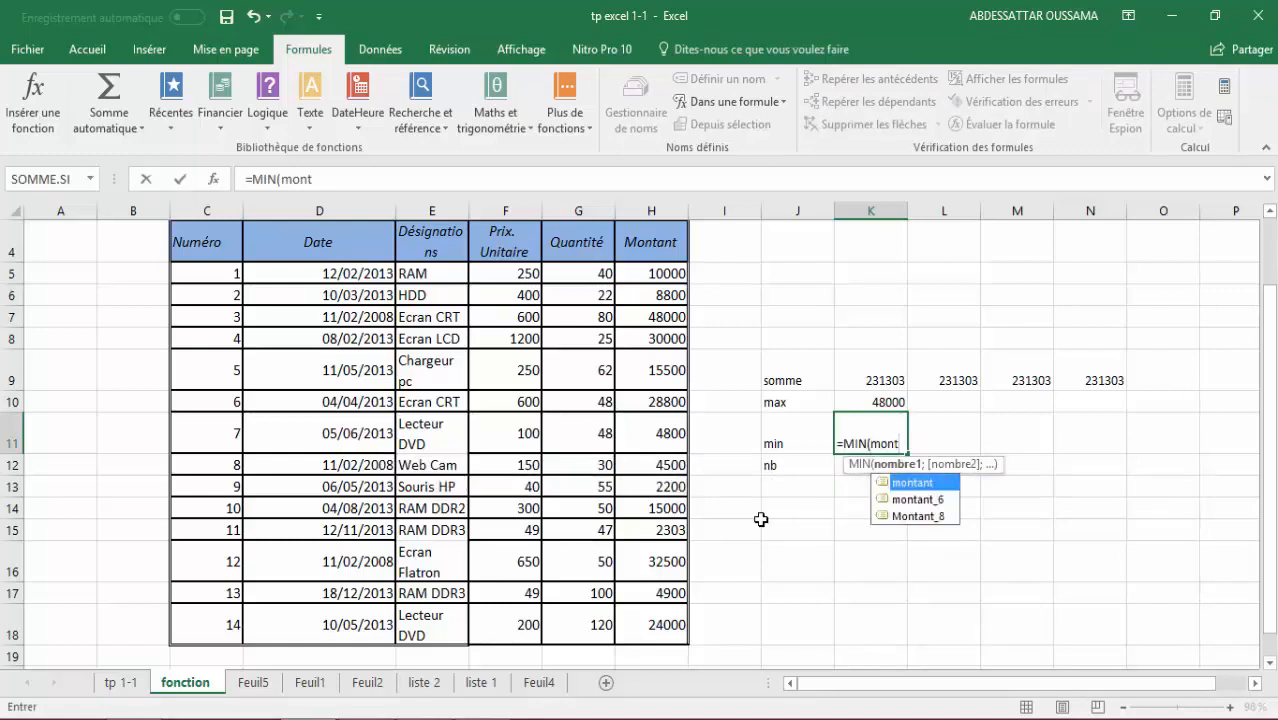
key("Tab")
type(")")
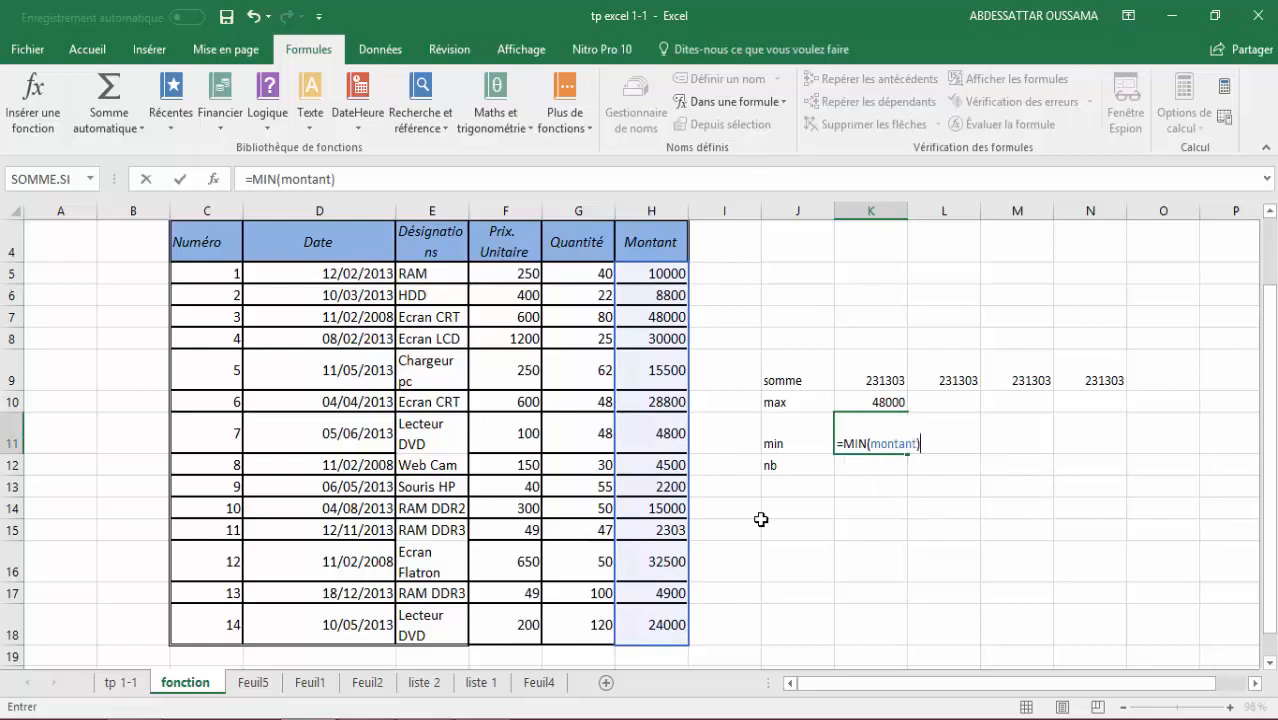
key("Return")
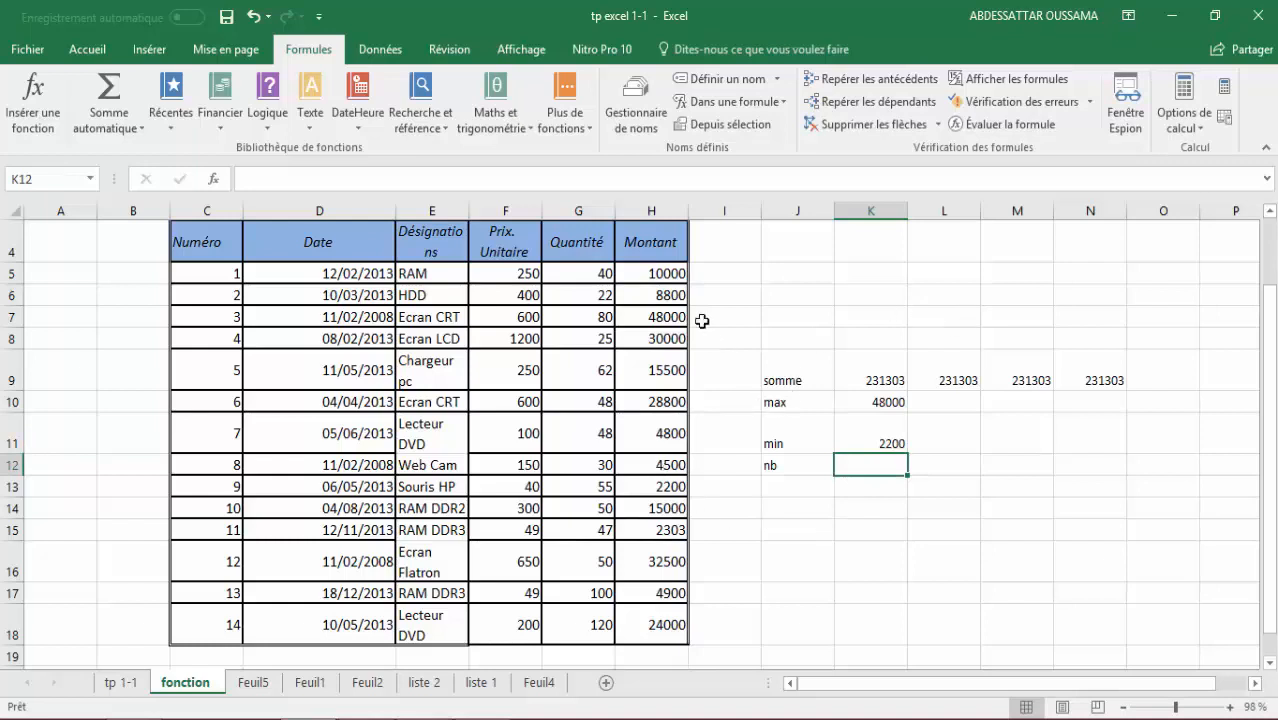
Enter the formula =NB(montant) in cell K12, beside the nb label.
left_click_drag(641, 272, 621, 630)
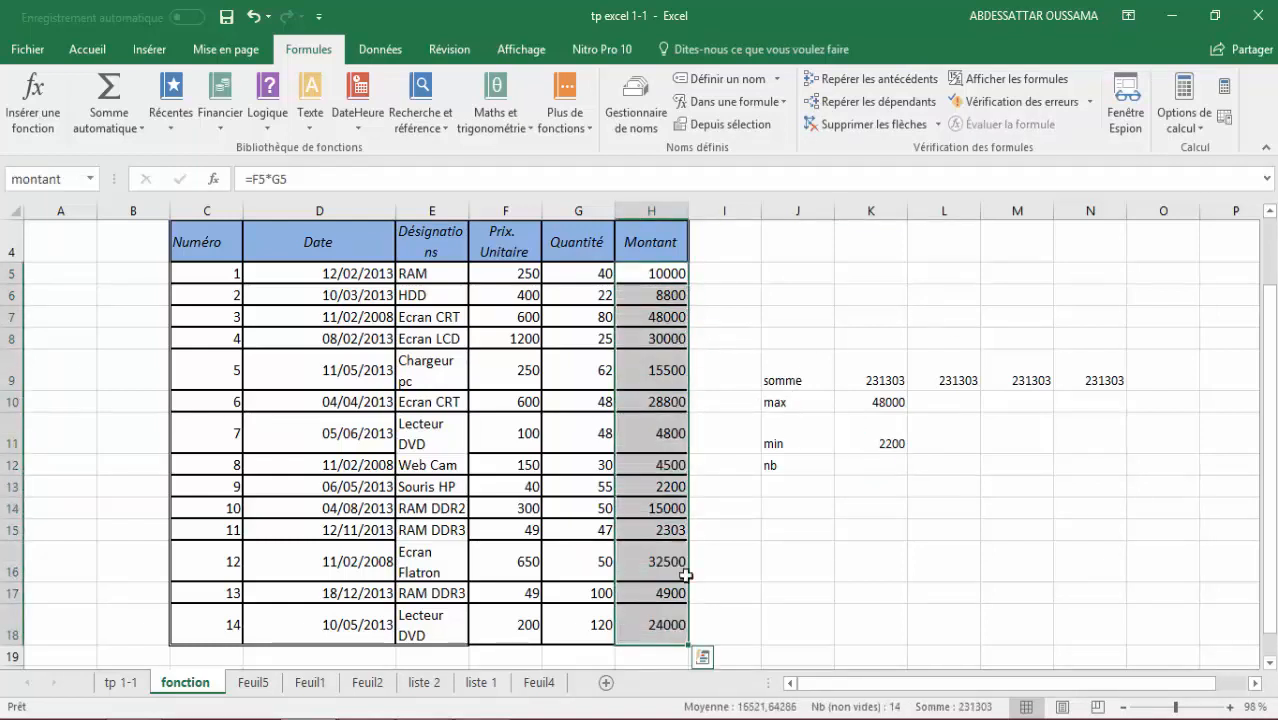
left_click(875, 467)
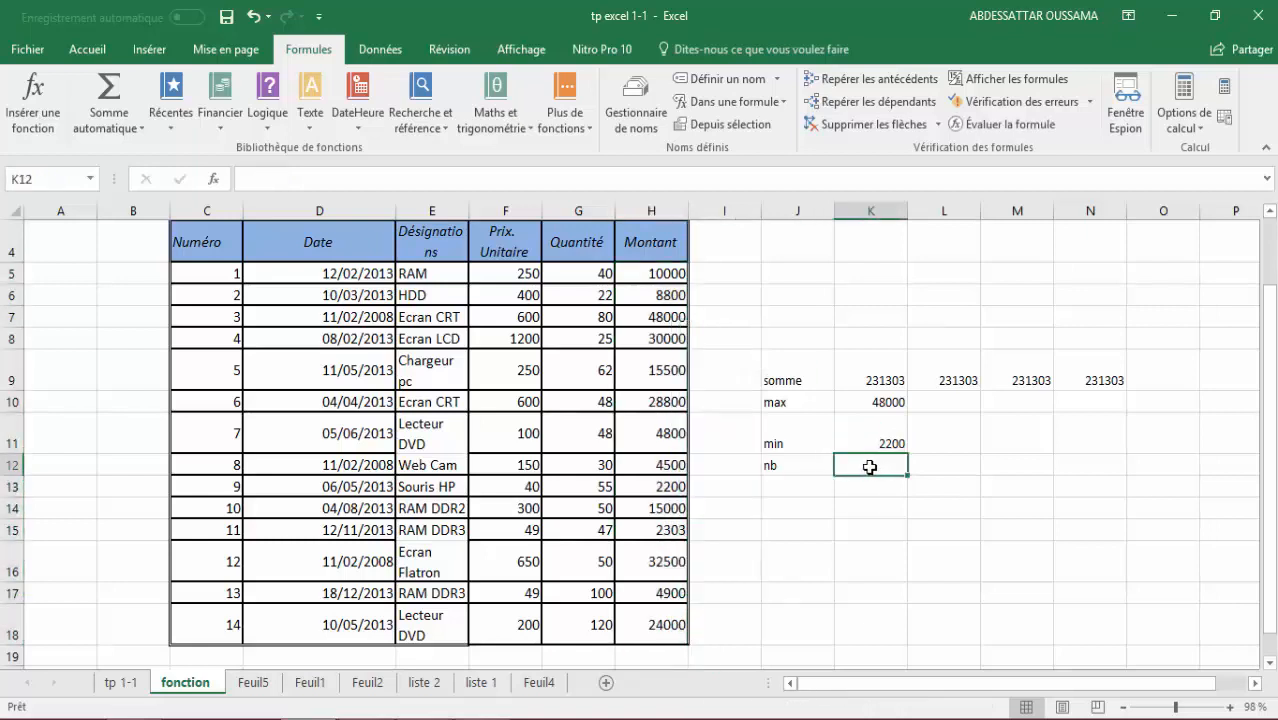
type("=nb")
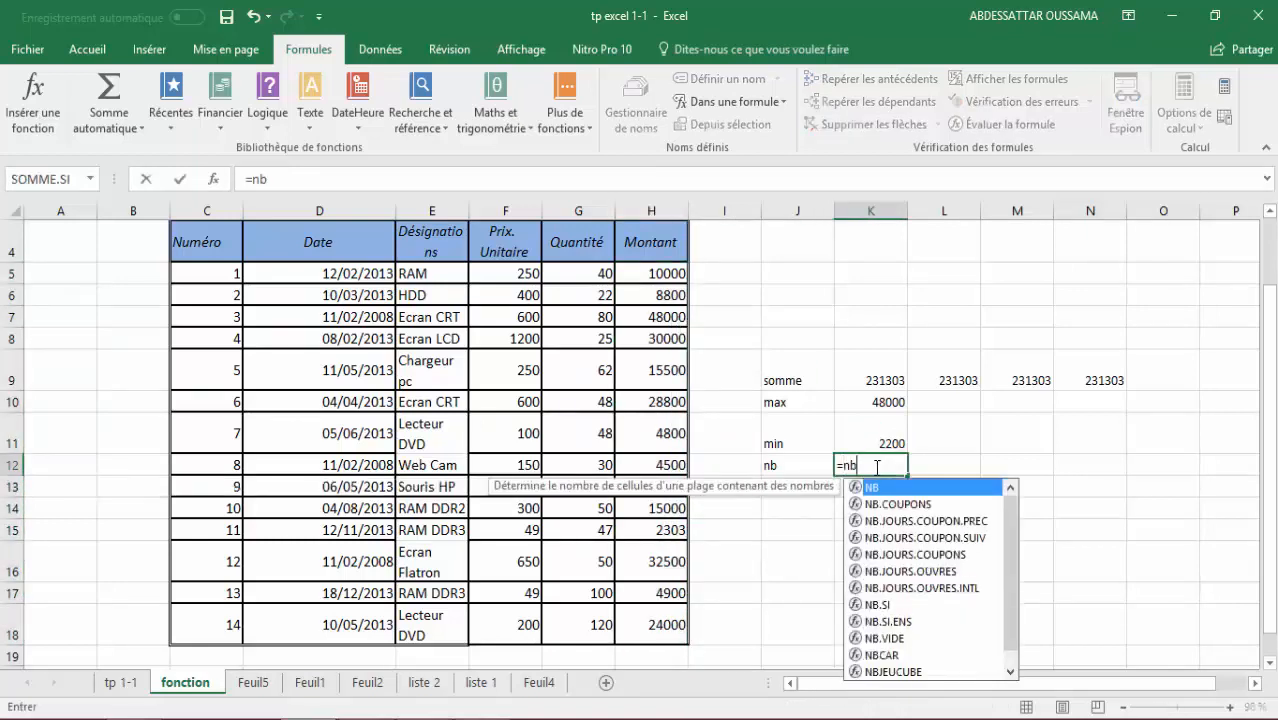
key("Tab")
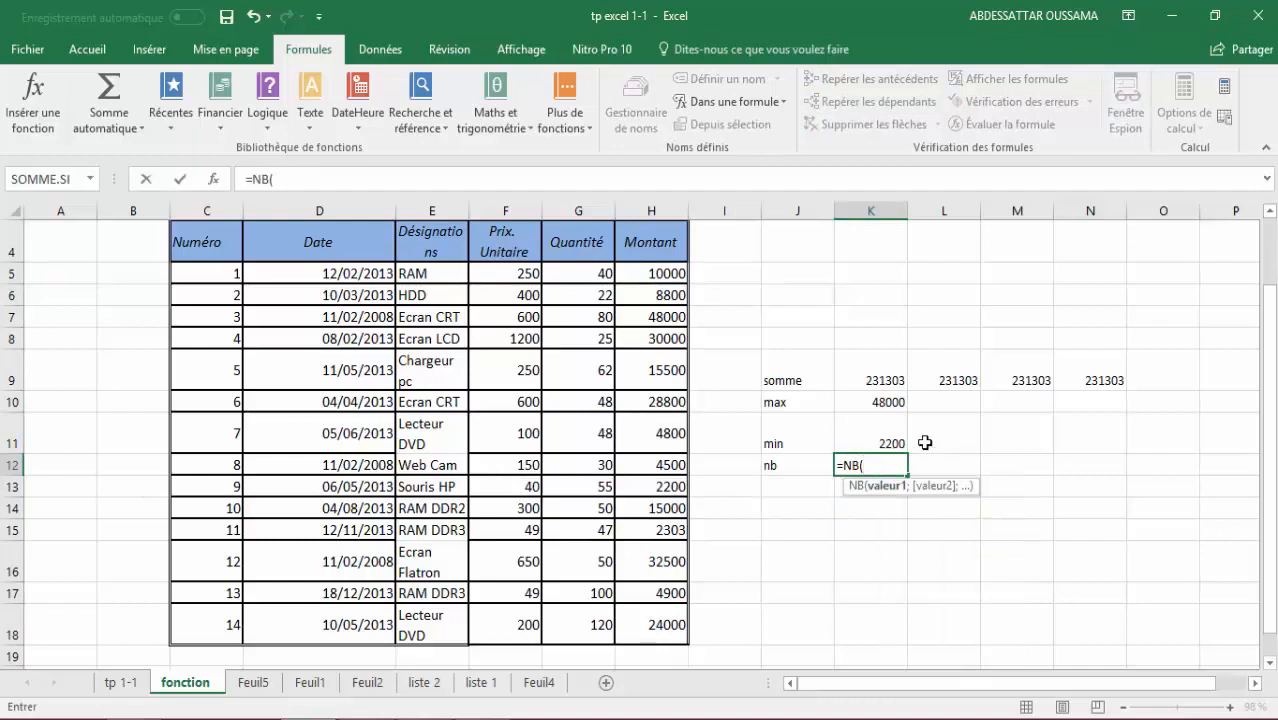
type("mont")
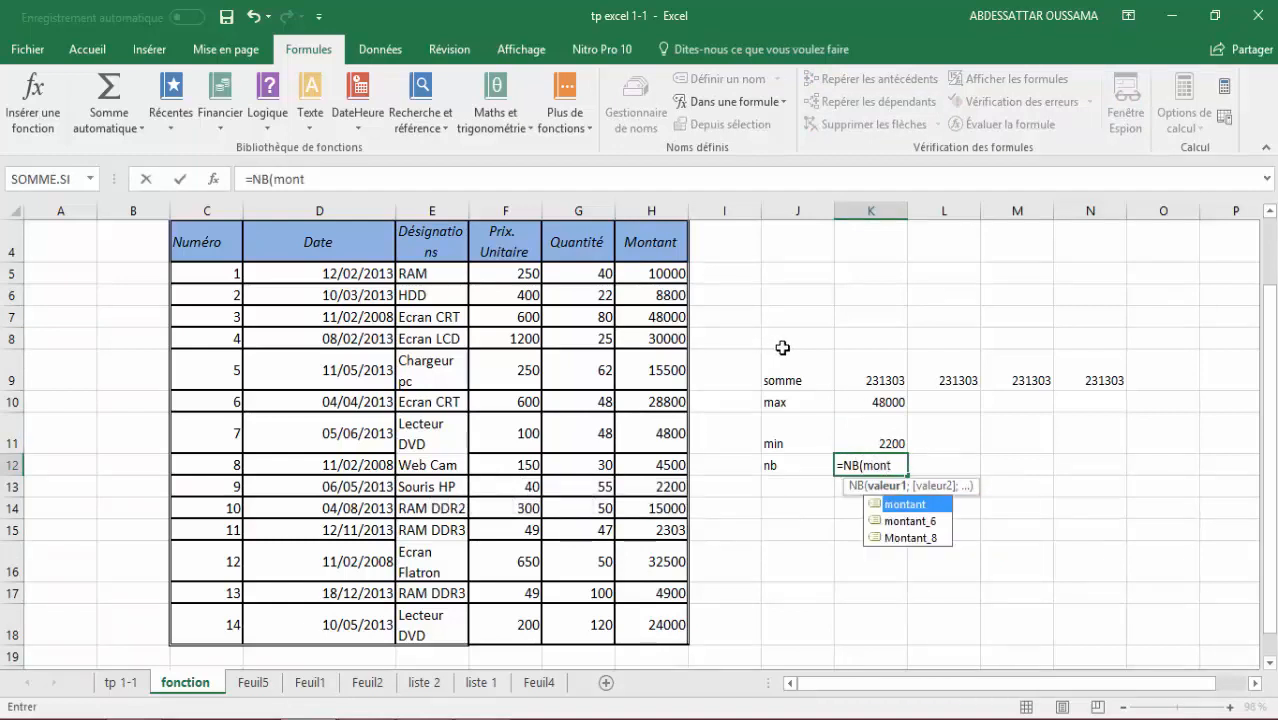
key("Tab")
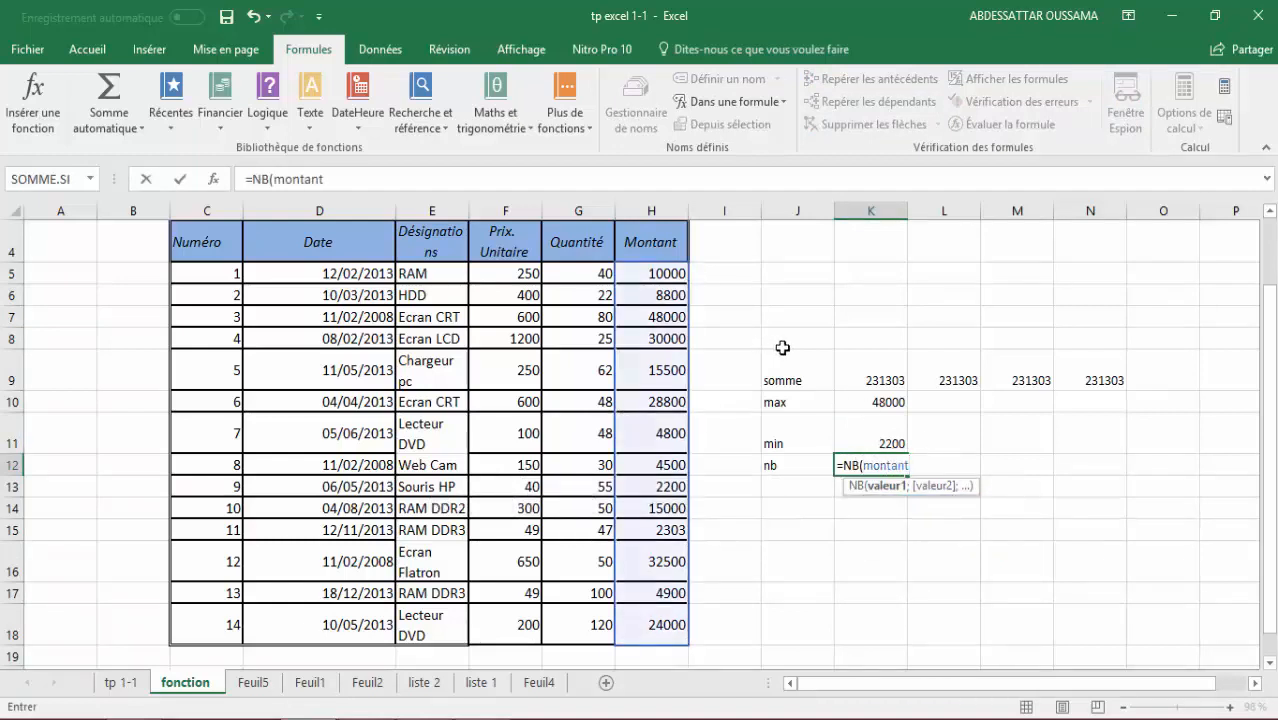
type(")")
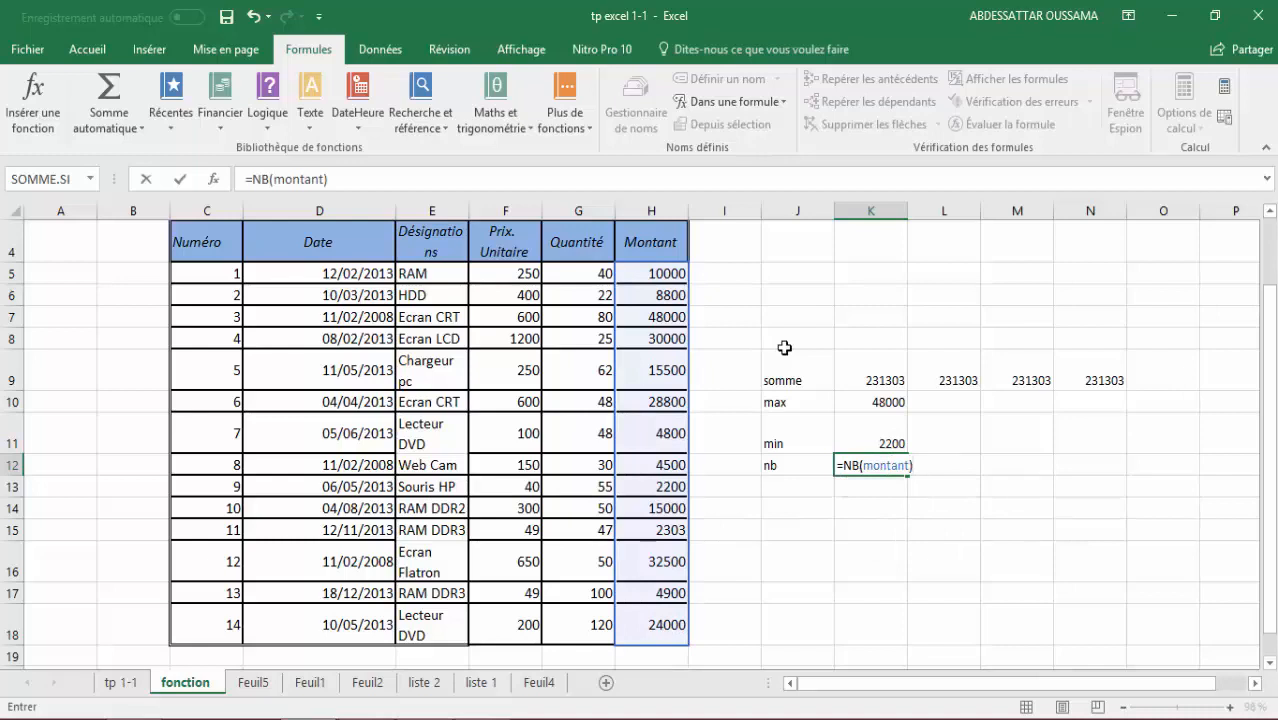
key("Return")
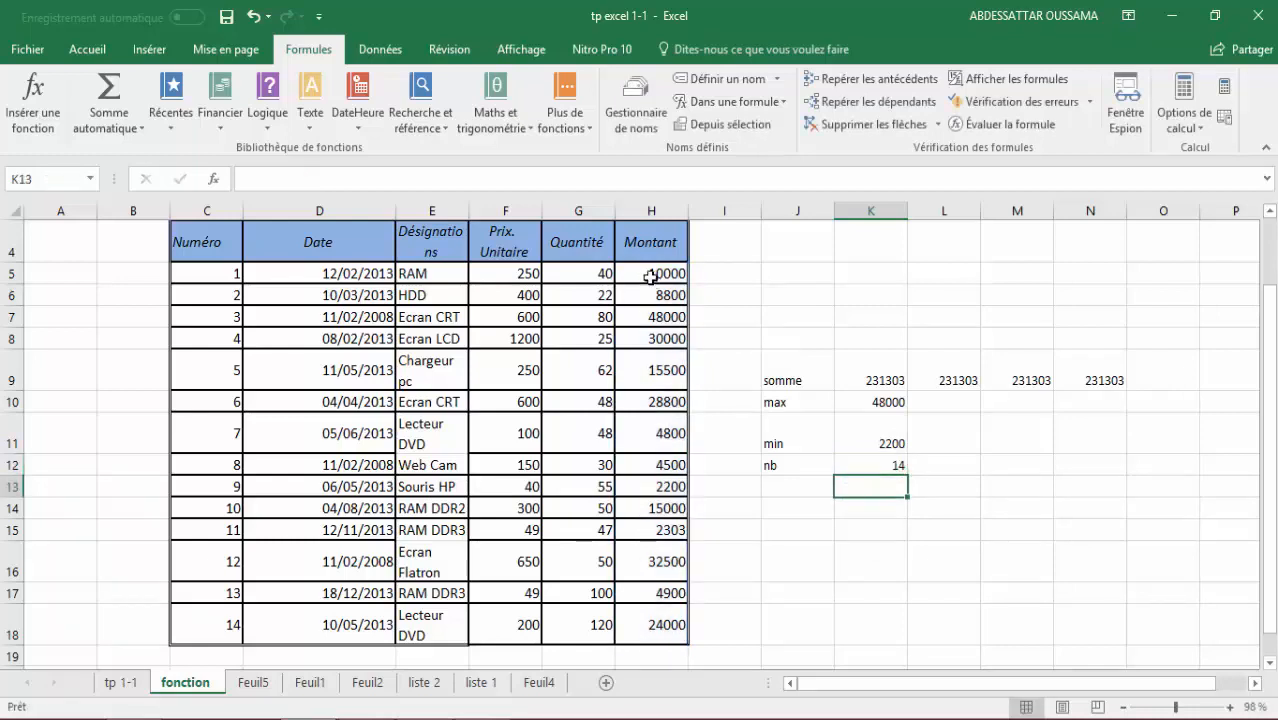
Select the Montant values H5:H18 to check their count, and go to cell L9 to view its sum formula.
left_click_drag(650, 276, 642, 631)
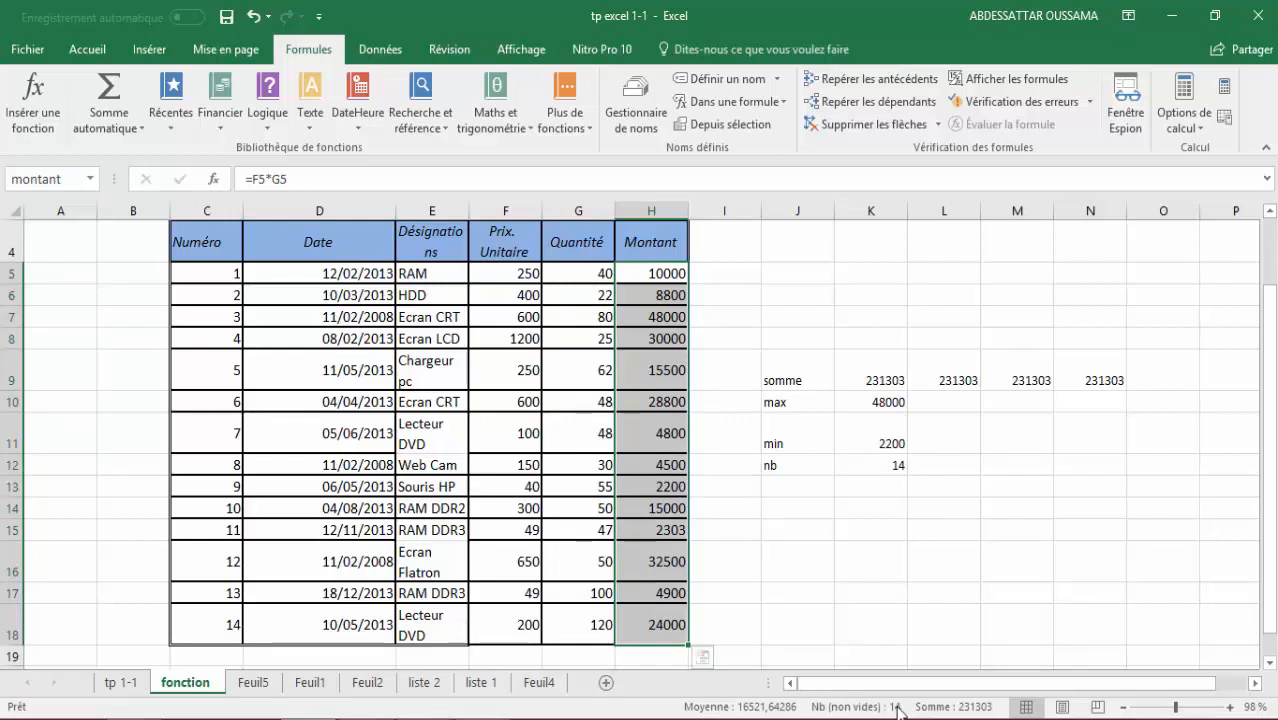
left_click(949, 462)
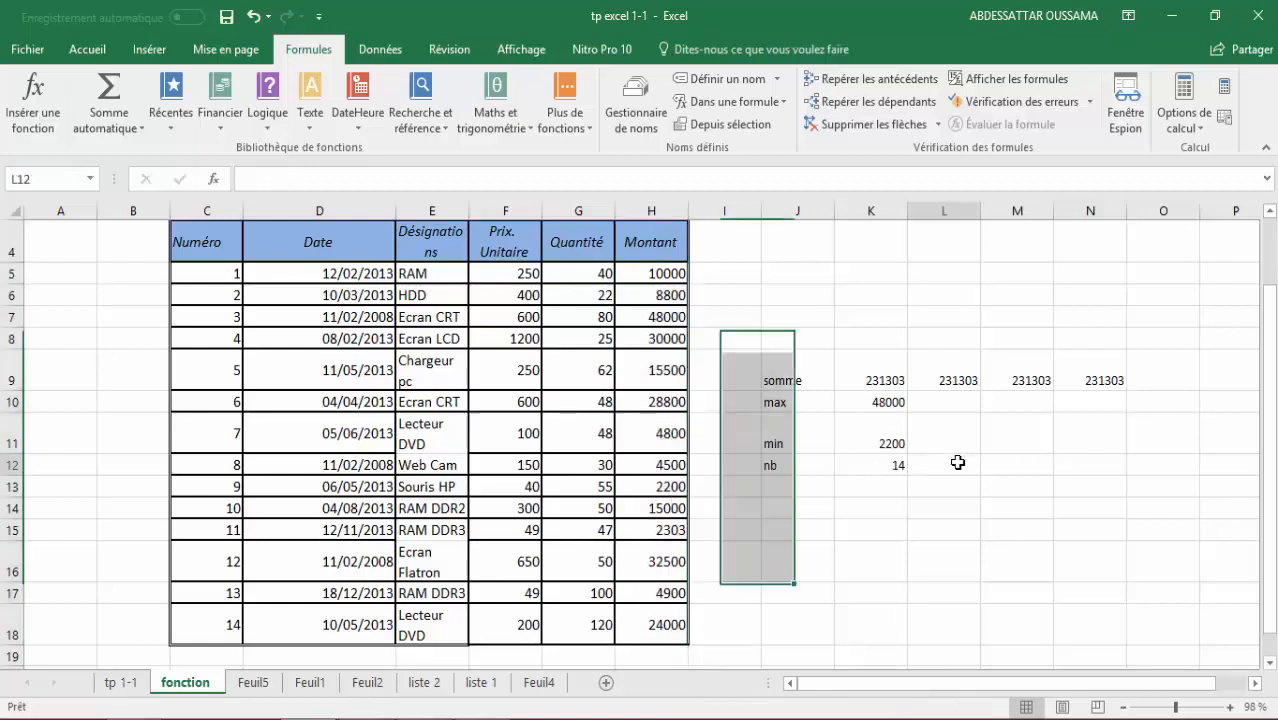
key("Up")
key("Up")
key("Up")
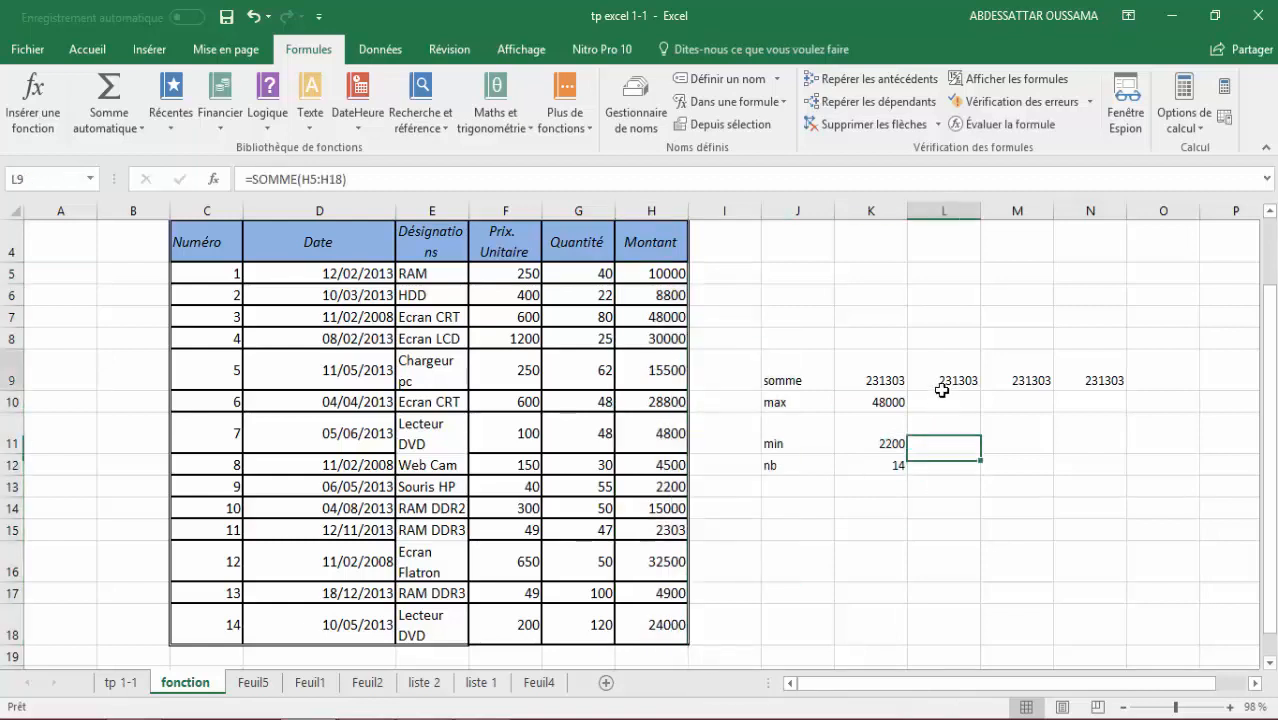